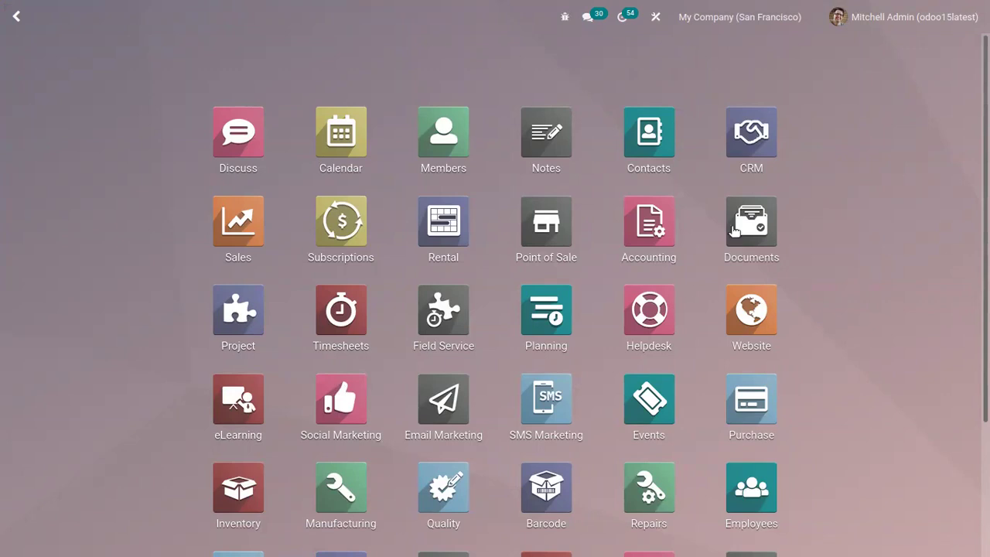
# Open the Accounting settings and check the Analytics options, including Analytic Accounting, Analytic Tags, Budget Management and Margin Analysis.
pyautogui.click(653, 242)
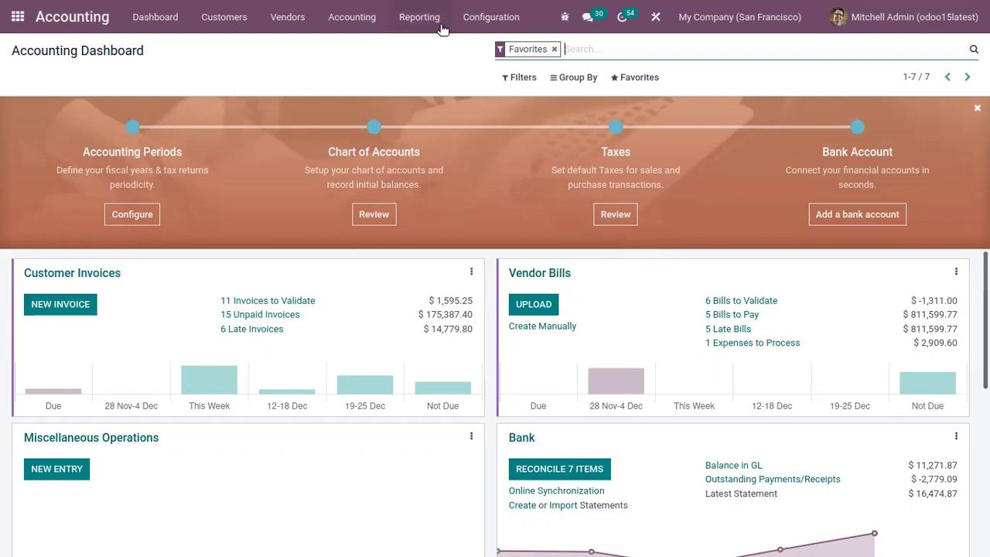
pyautogui.click(473, 17)
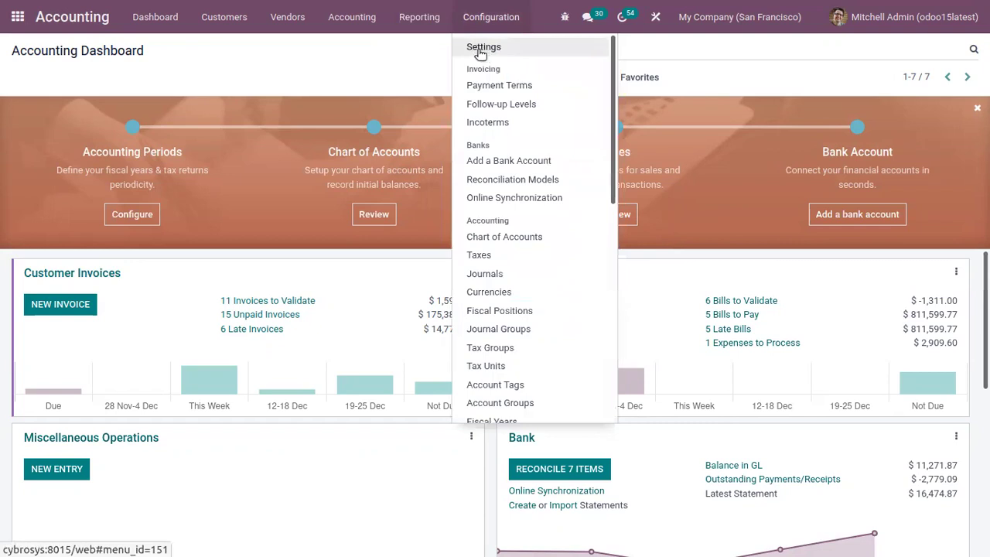
pyautogui.click(479, 49)
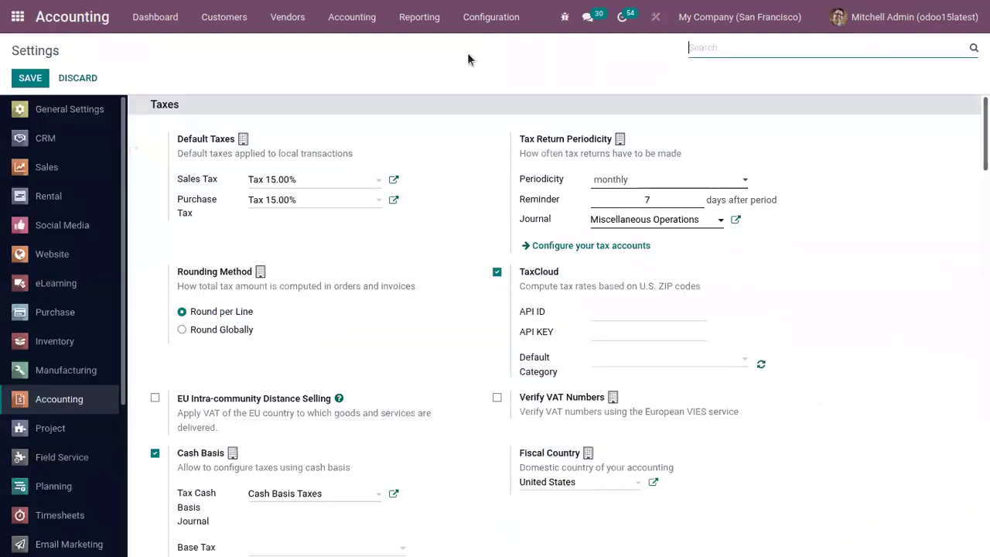
pyautogui.scroll(-10, 556, 325)
pyautogui.scroll(-3, 557, 325)
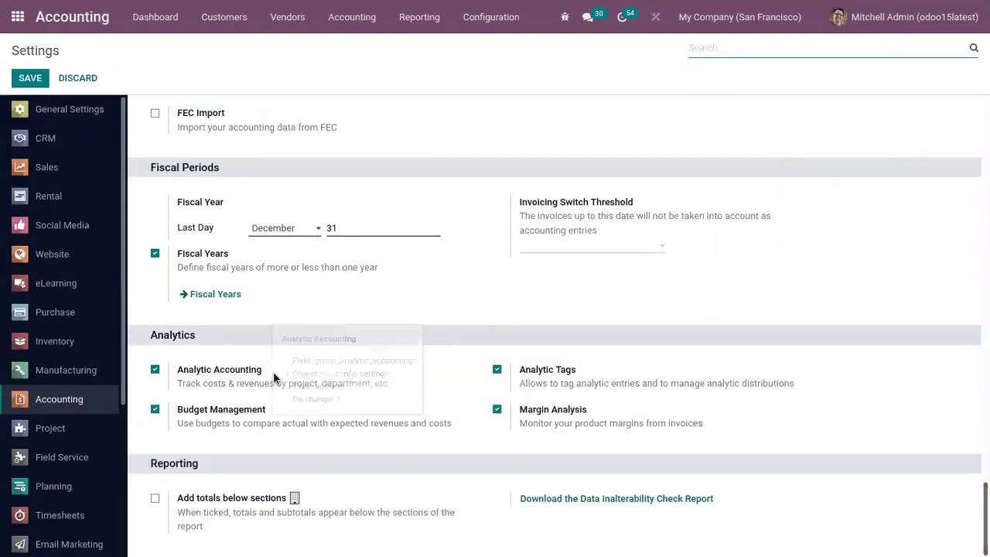
# Open the first of the two Research & Development records in the Analytic Accounts list.
pyautogui.click(480, 27)
pyautogui.moveTo(612, 180); pyautogui.dragTo(631, 407)
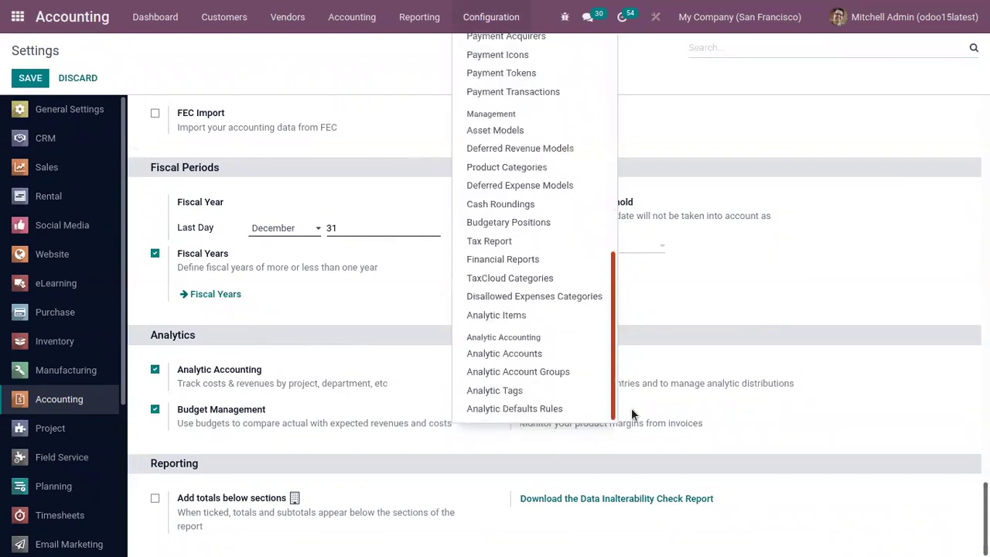
pyautogui.click(515, 361)
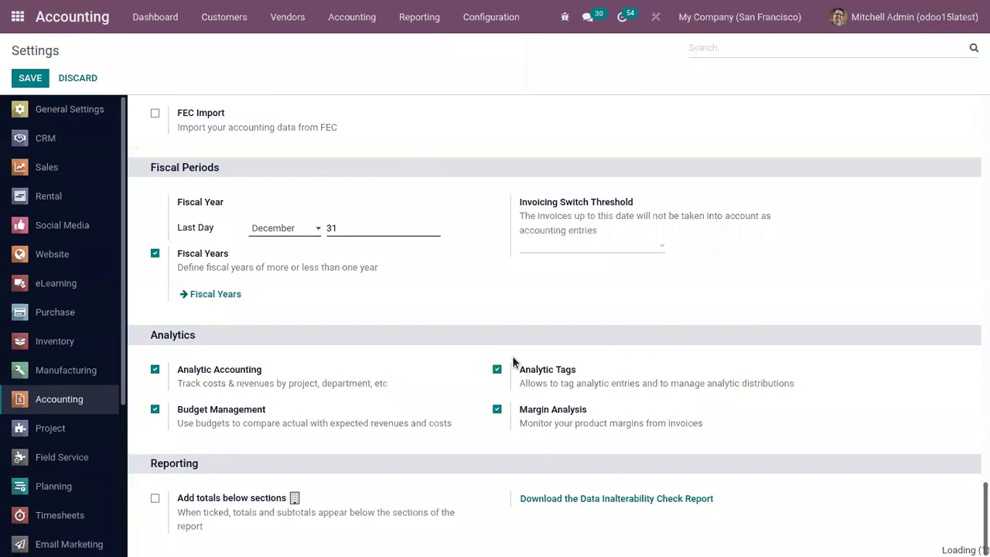
pyautogui.scroll(-3, 453, 353)
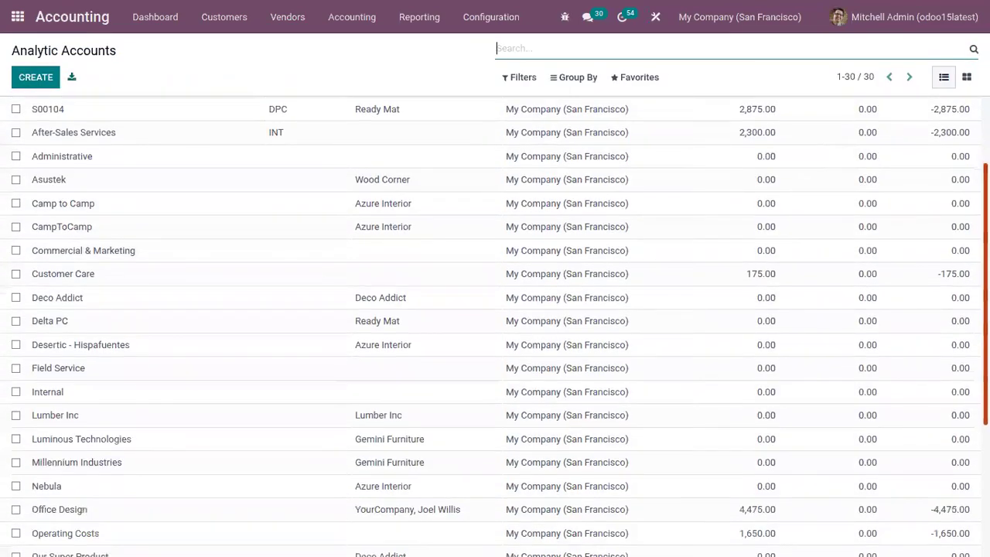
pyautogui.scroll(-1, 495, 324)
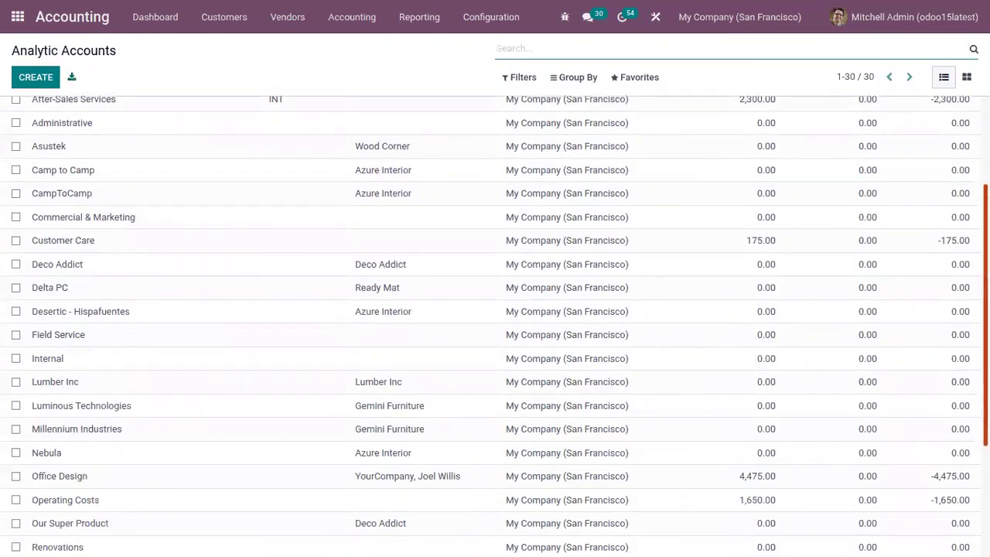
pyautogui.scroll(-3, 495, 325)
pyautogui.scroll(-1, 495, 324)
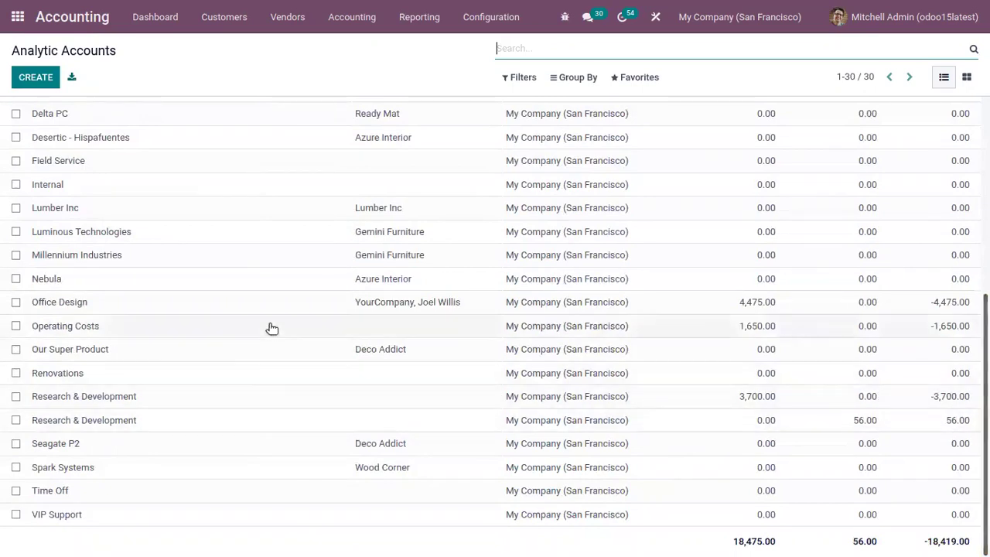
pyautogui.click(118, 400)
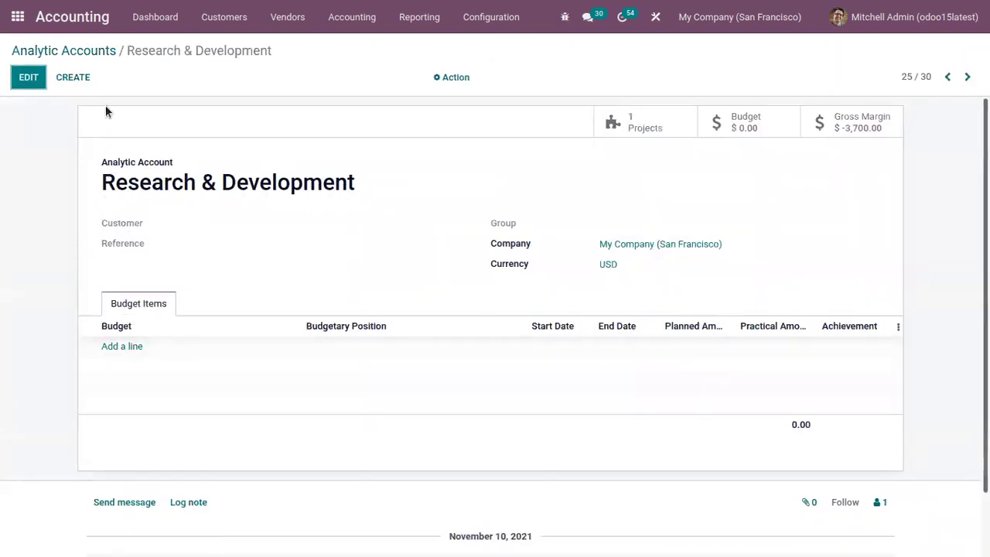
# Edit the Research & Development analytic account and set its customer to Azure Interior.
pyautogui.click(27, 77)
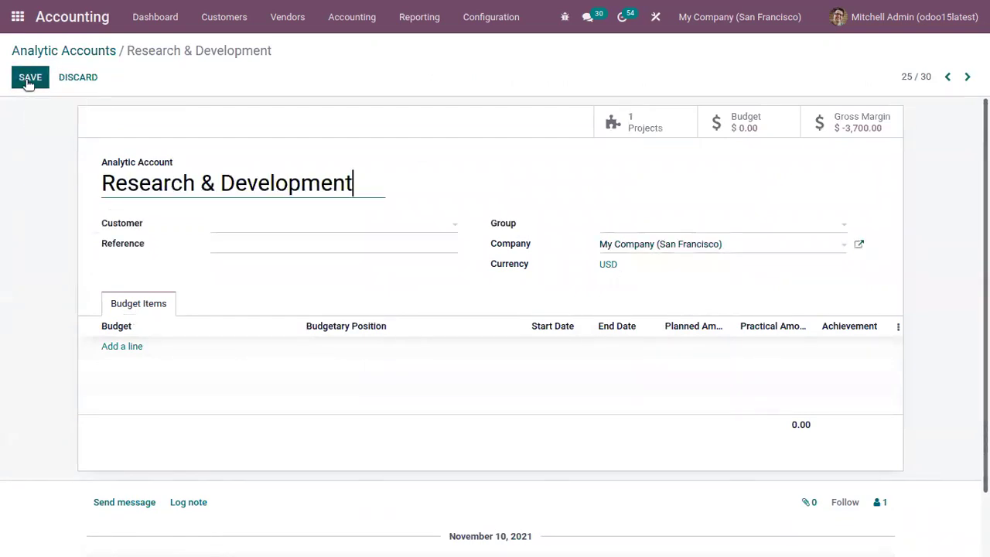
pyautogui.click(364, 186)
pyautogui.hotkey('ctrl', 'a')
pyautogui.click(392, 204)
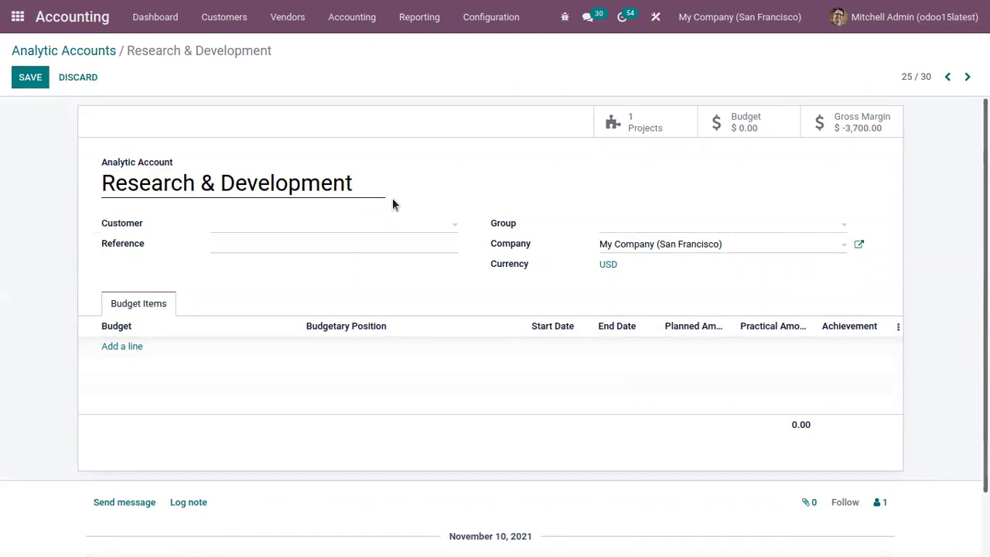
pyautogui.click(236, 227)
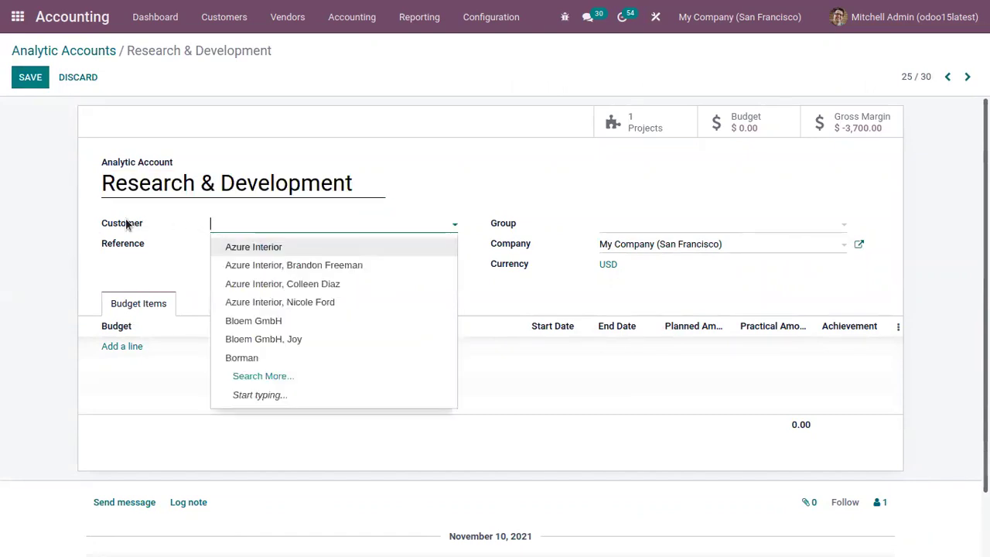
pyautogui.click(330, 247)
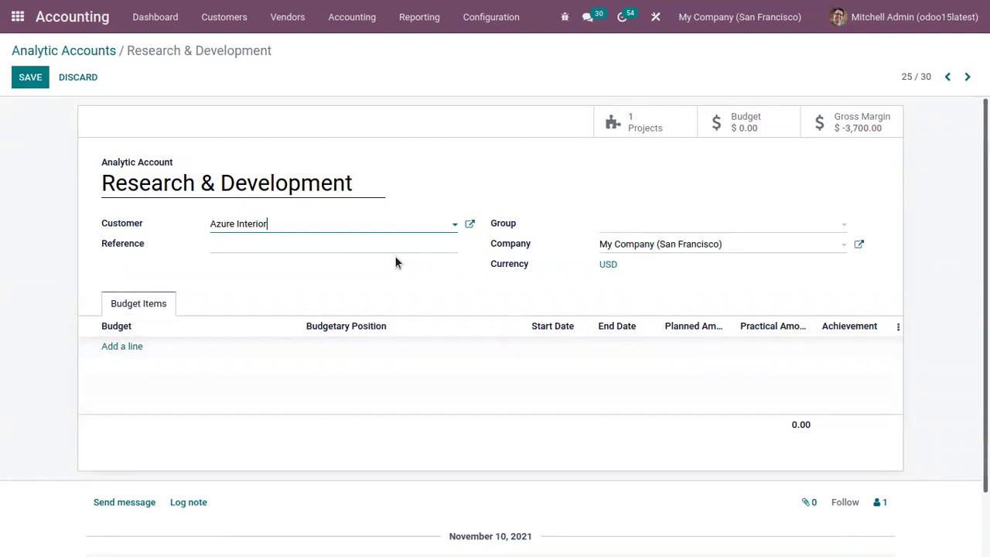
# Add a budget item for Budget 2022: Optimistic with the budgetary position Research Income and save the analytic account.
pyautogui.click(122, 347)
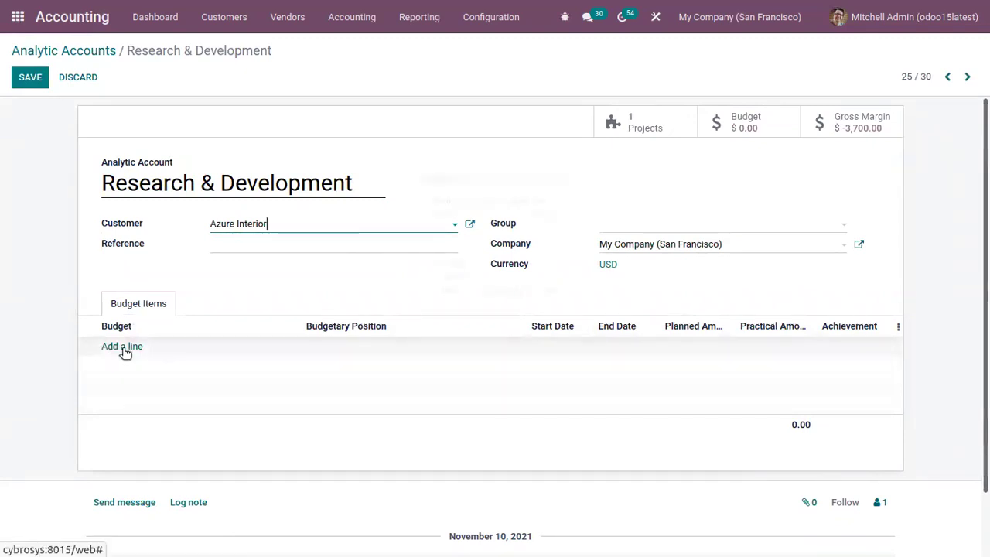
pyautogui.click(153, 347)
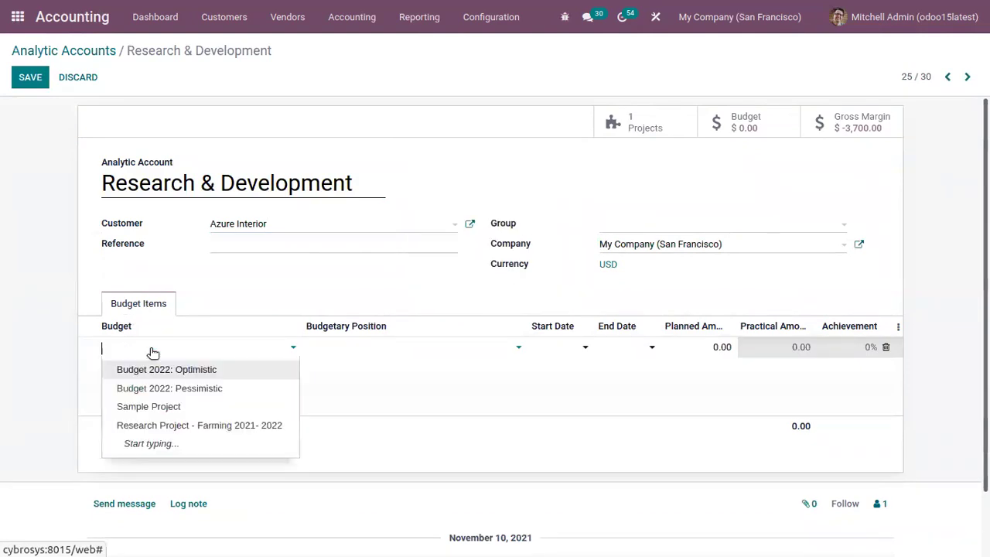
pyautogui.click(207, 370)
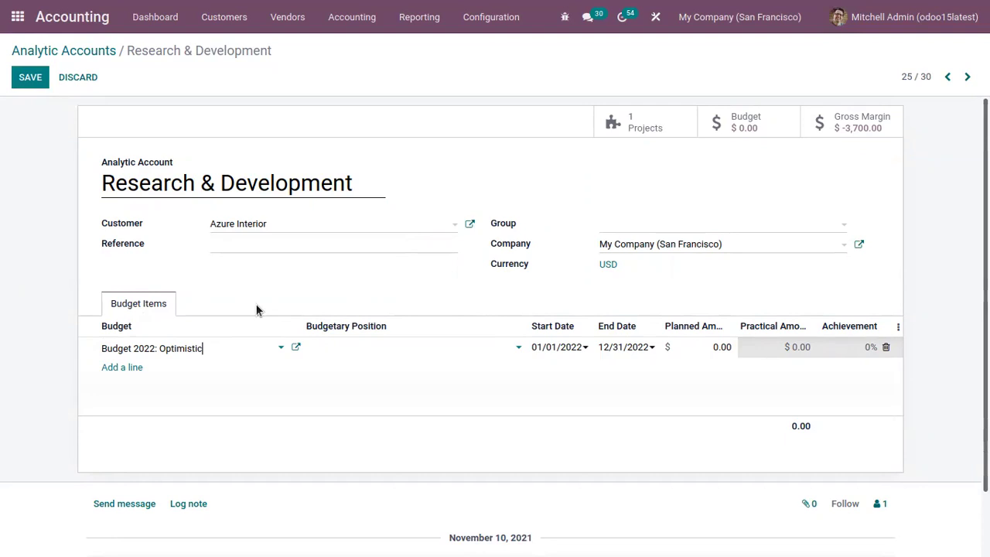
pyautogui.click(382, 349)
pyautogui.click(394, 391)
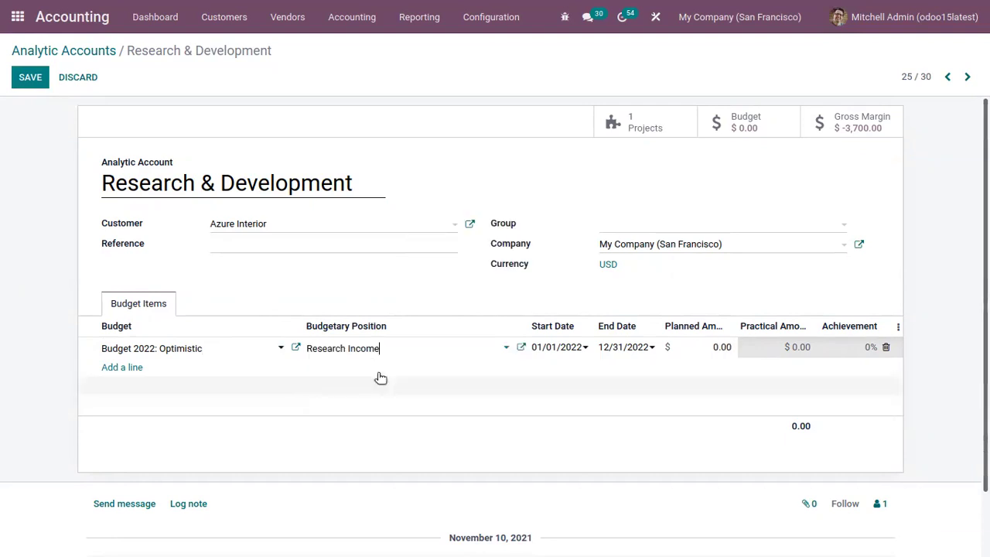
pyautogui.click(25, 81)
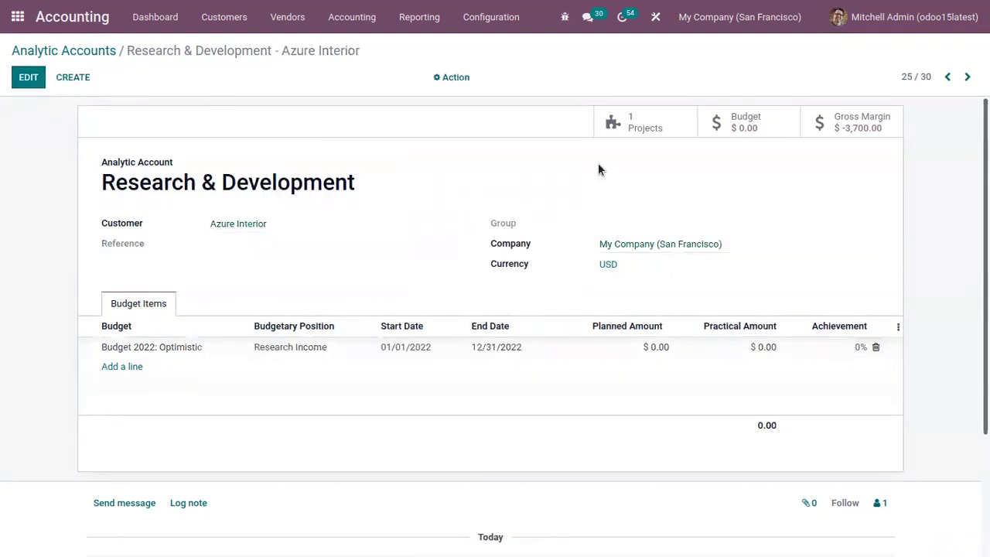
# View the project linked to the Research & Development analytic account and return to the account.
pyautogui.click(659, 125)
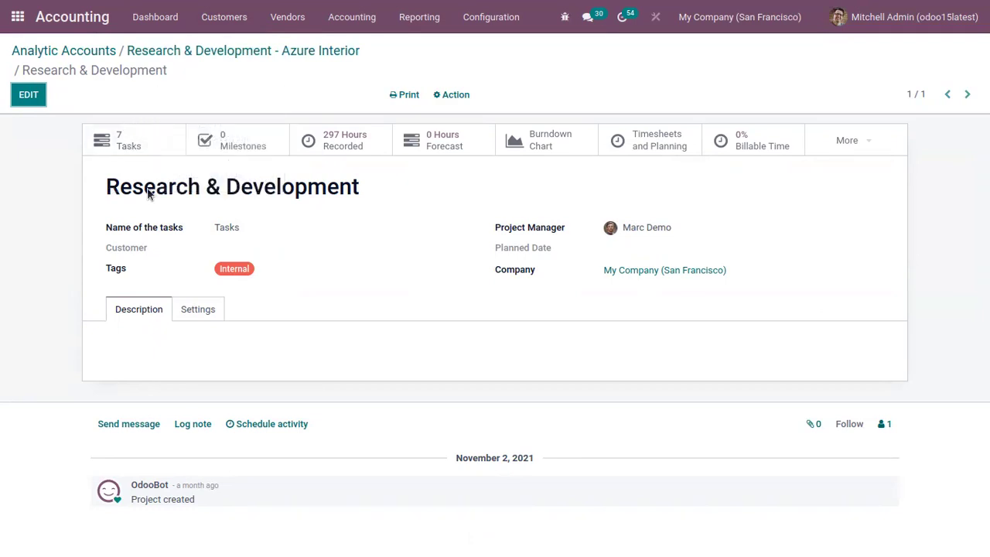
pyautogui.click(279, 50)
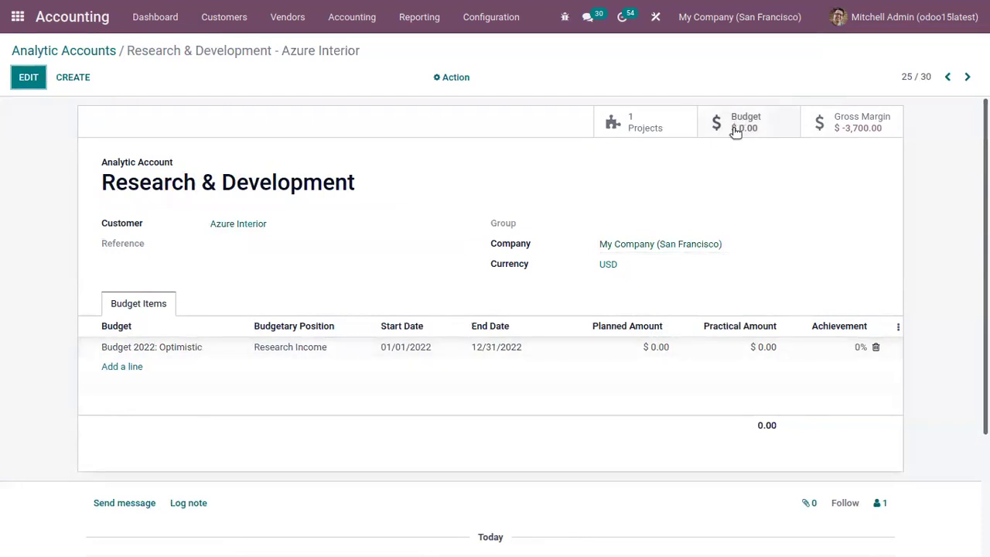
# Set the Research Income line's planned amount to 6,000, view the account's budget items and return to the account.
pyautogui.hotkey('alt', 'a')
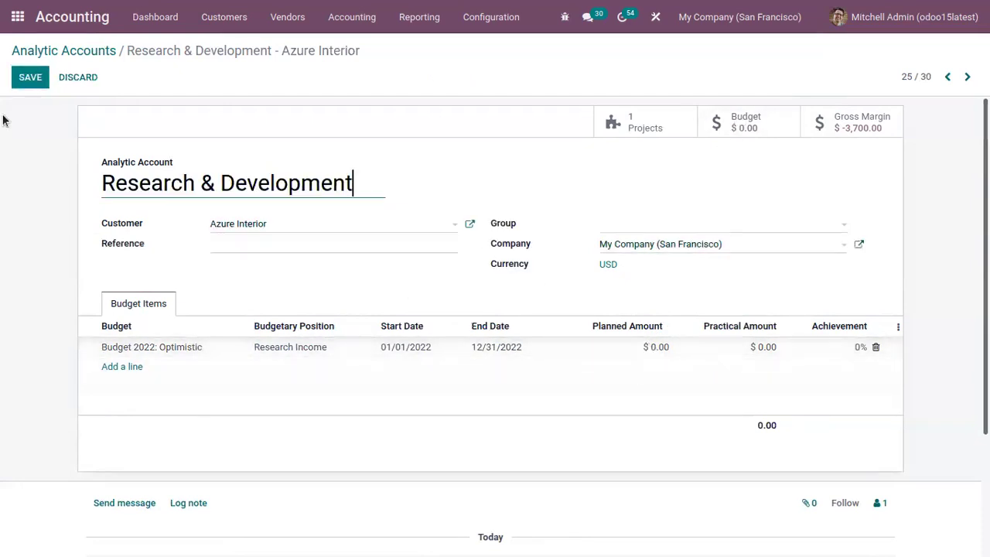
pyautogui.click(659, 347)
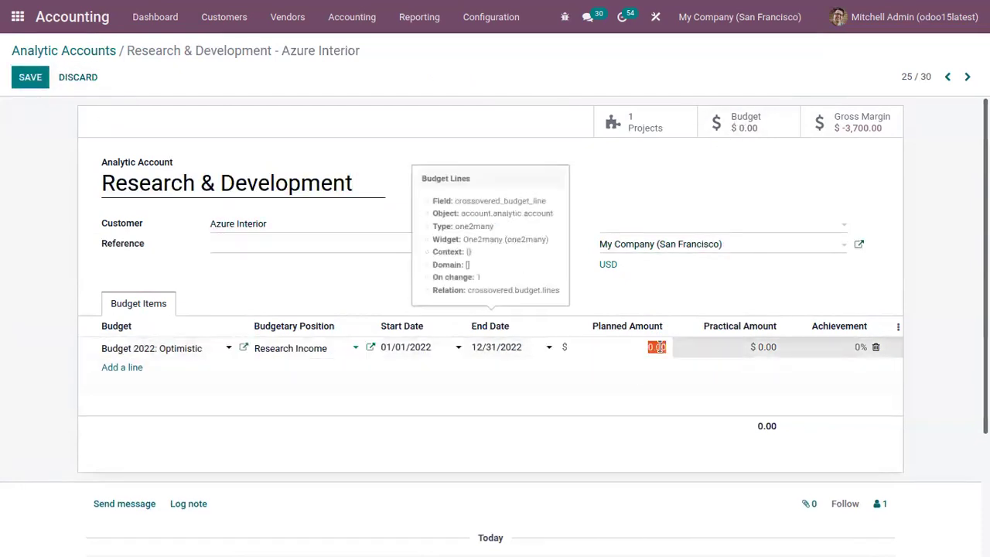
pyautogui.write('10')
pyautogui.write('0')
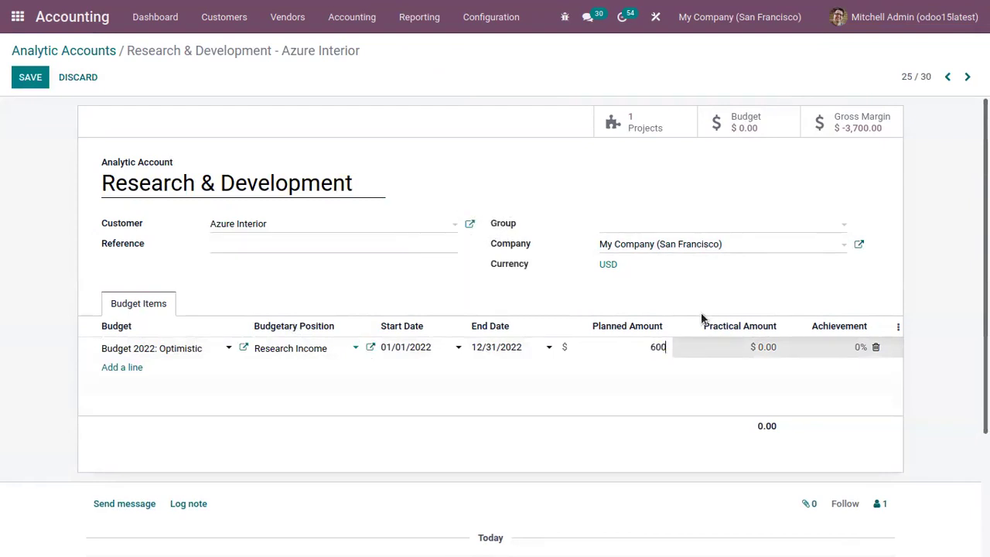
pyautogui.click(667, 283)
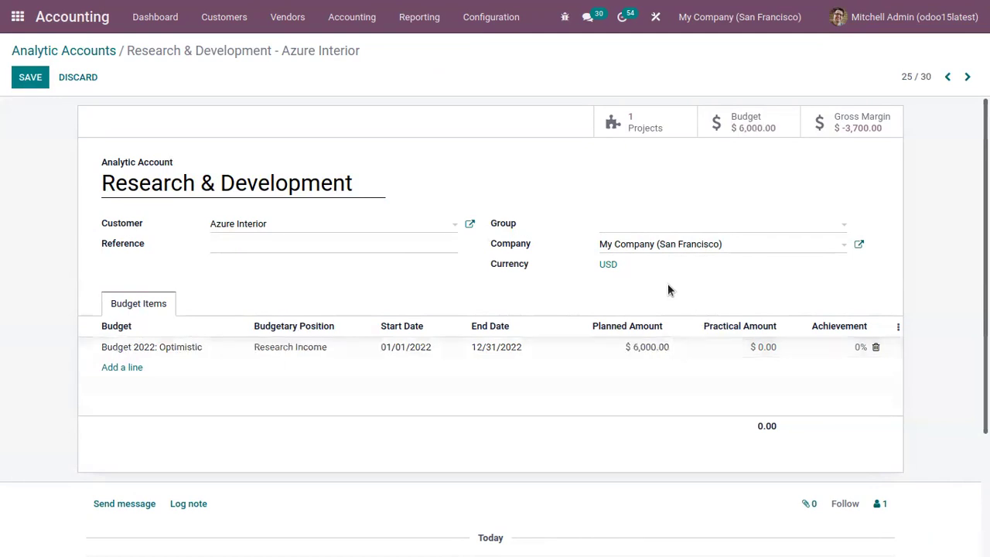
pyautogui.click(756, 122)
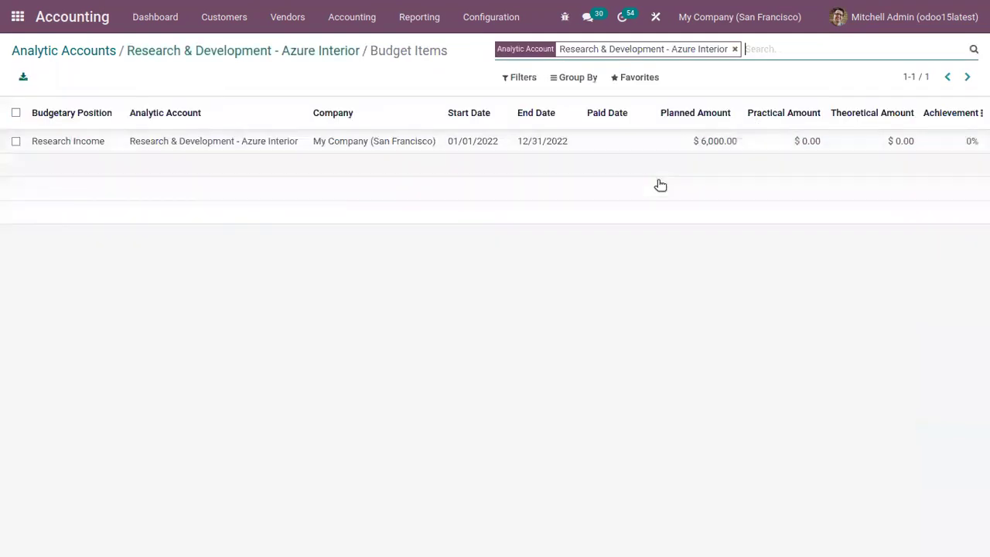
pyautogui.click(262, 53)
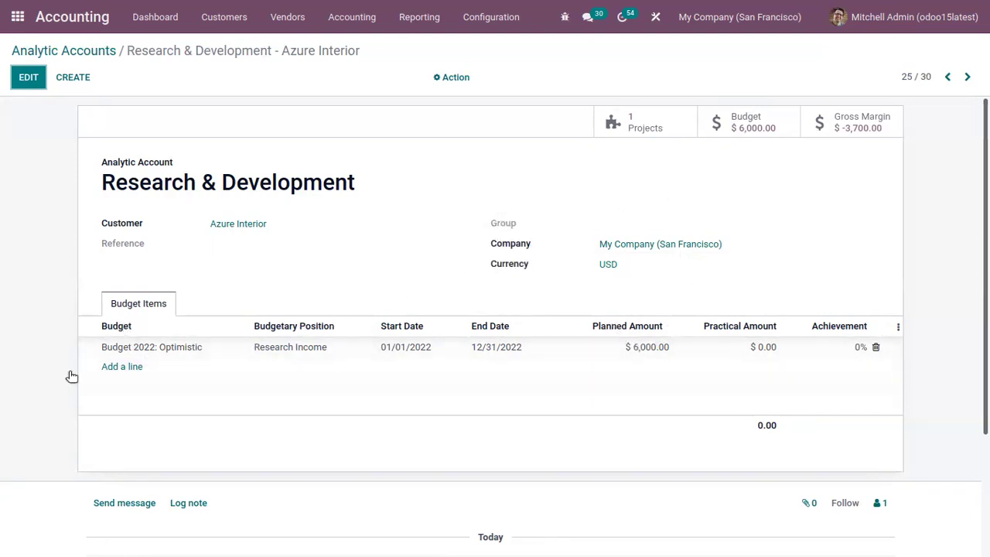
# Add a second budget line to the analytic account with the budgetary position Research Cost.
pyautogui.click(292, 372)
pyautogui.click(295, 369)
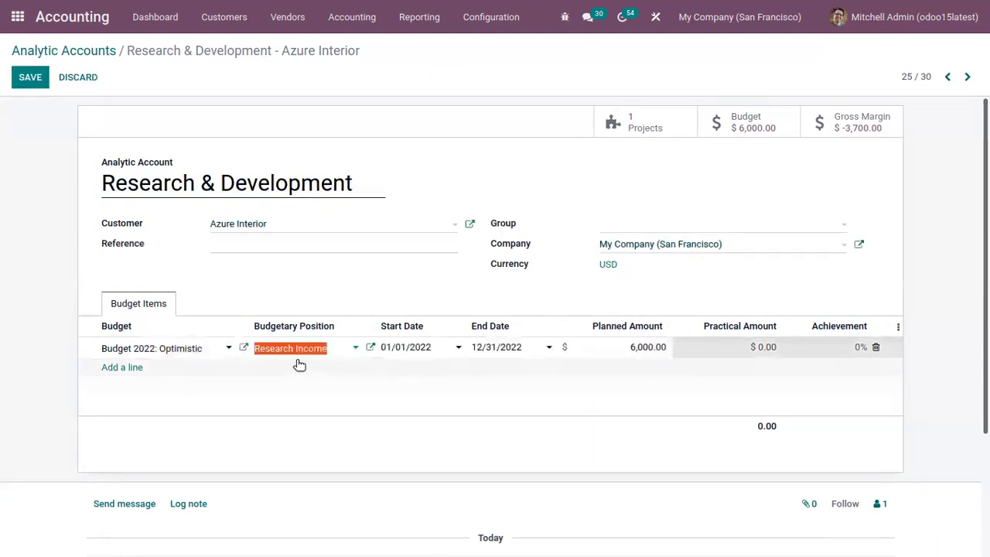
pyautogui.click(136, 371)
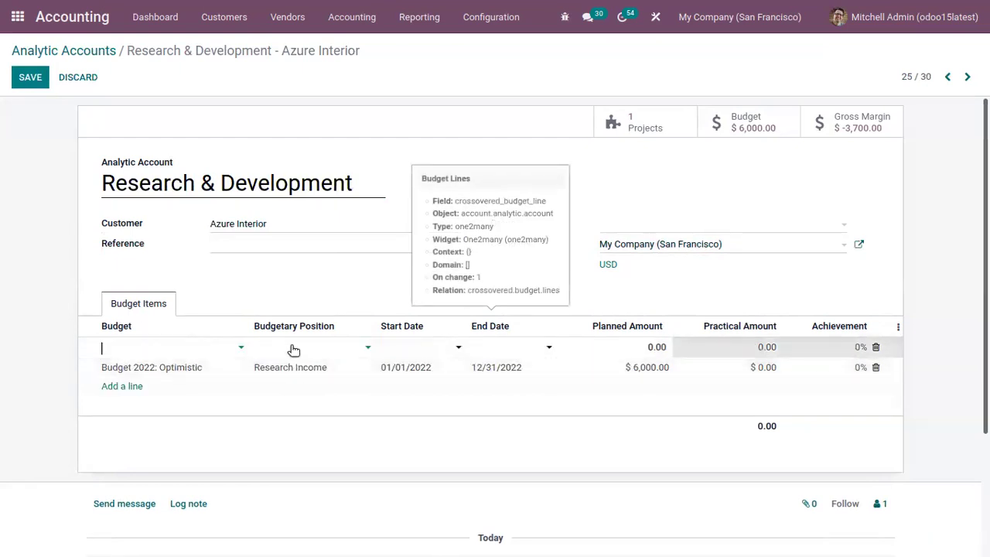
pyautogui.click(291, 348)
pyautogui.click(318, 387)
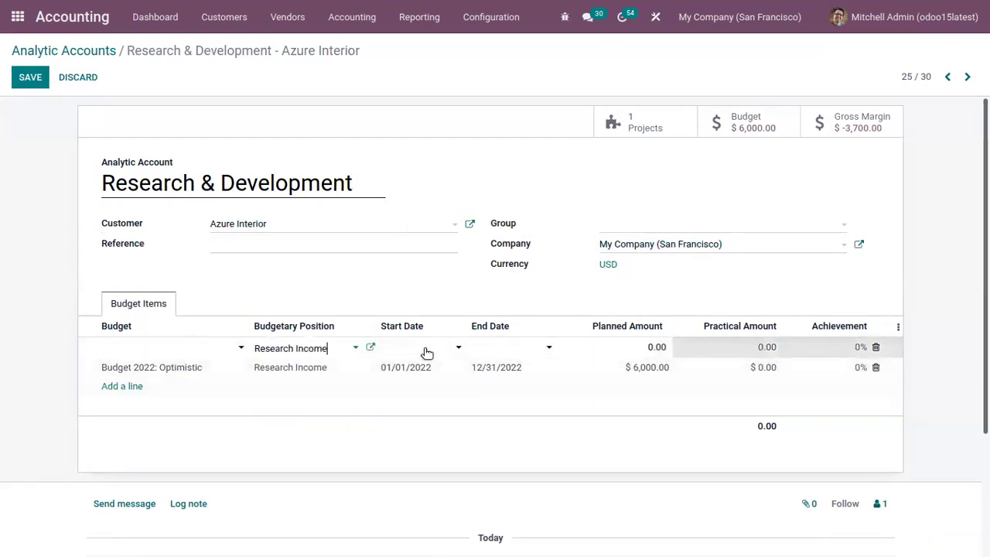
pyautogui.click(286, 351)
pyautogui.click(320, 369)
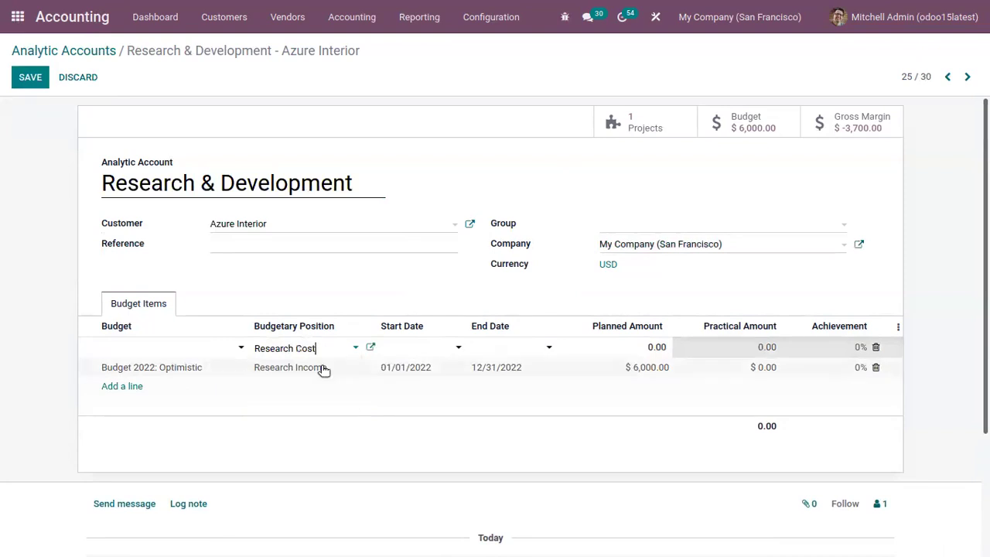
# Give the Research Cost budget line a start date of 01/01/2022 and a planned amount of -1,000.
pyautogui.click(506, 348)
pyautogui.click(432, 348)
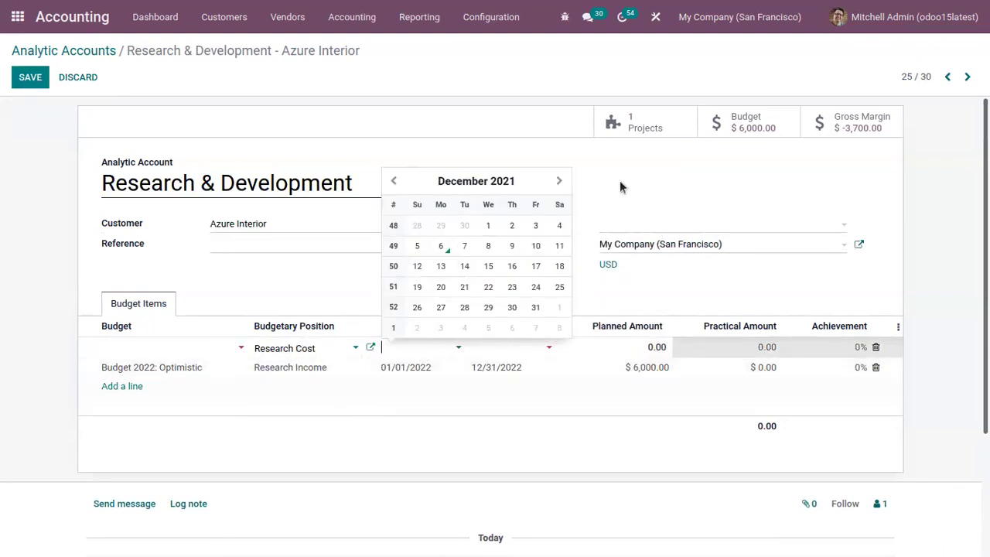
pyautogui.click(559, 181)
pyautogui.click(557, 228)
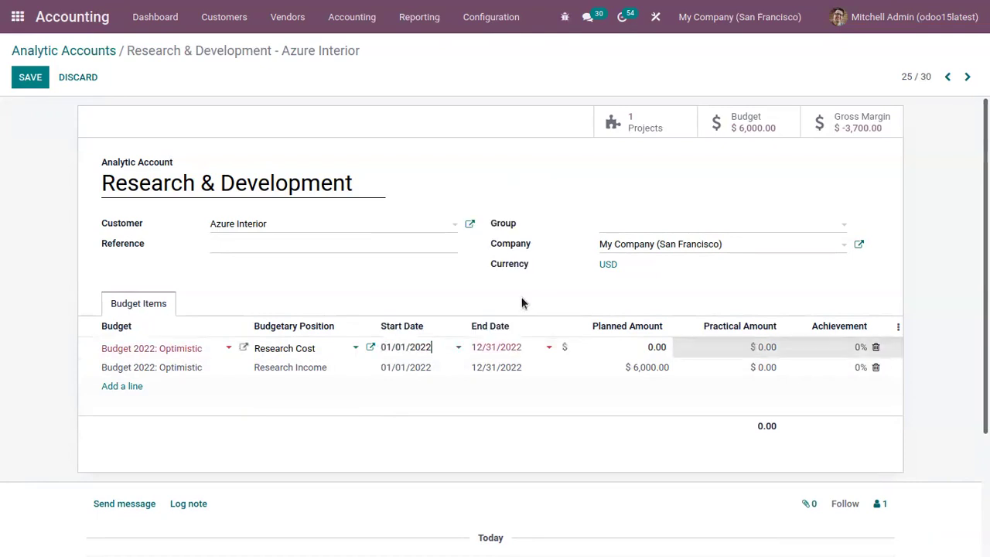
pyautogui.click(342, 281)
pyautogui.click(664, 349)
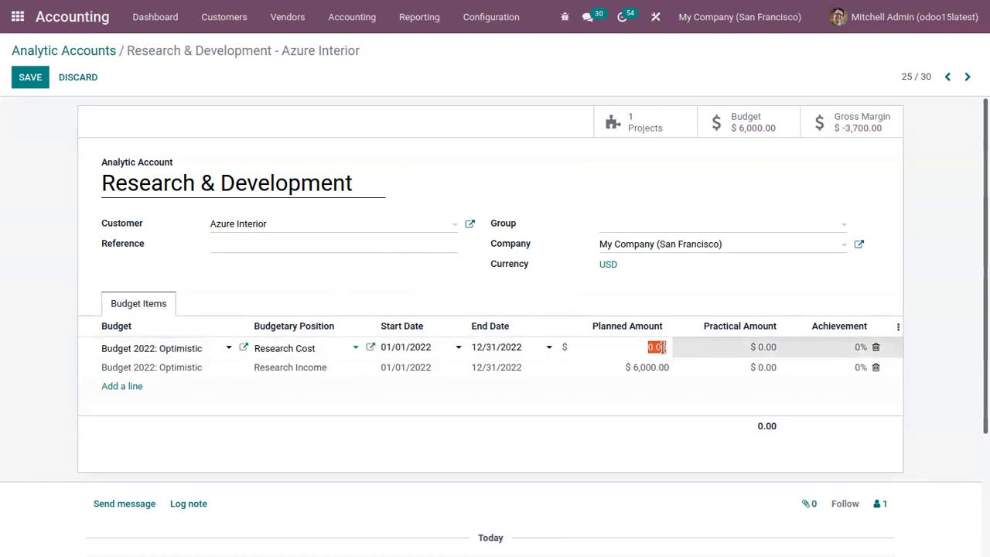
pyautogui.write('-1000')
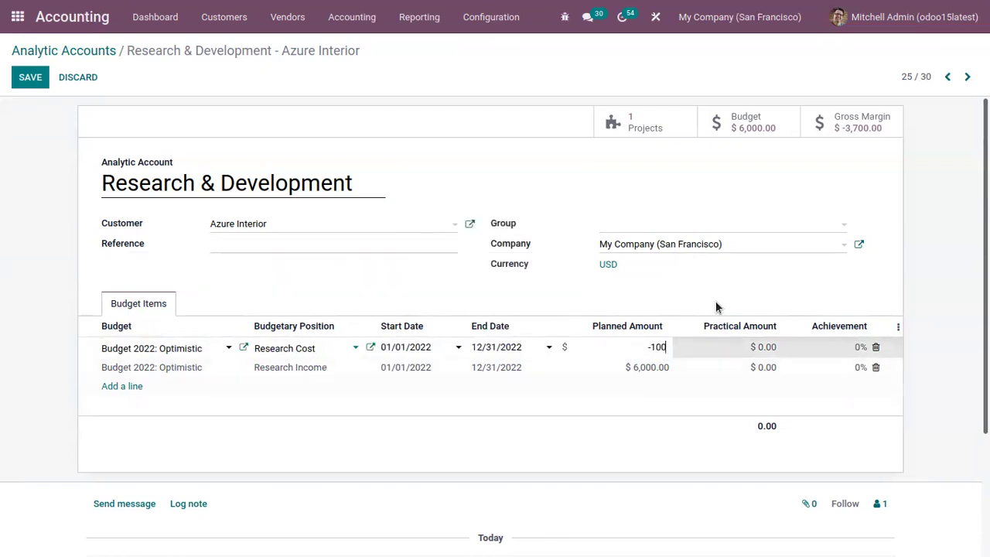
pyautogui.click(707, 280)
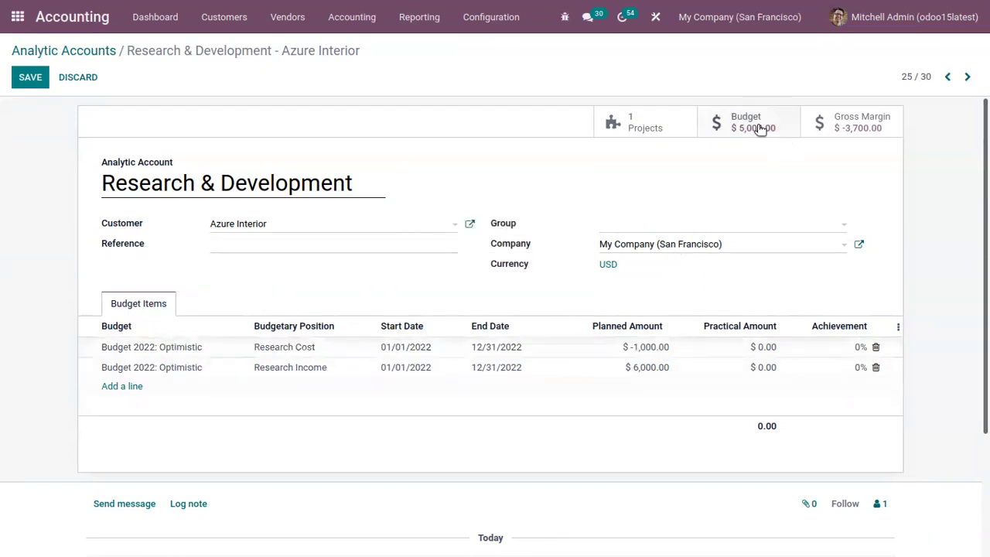
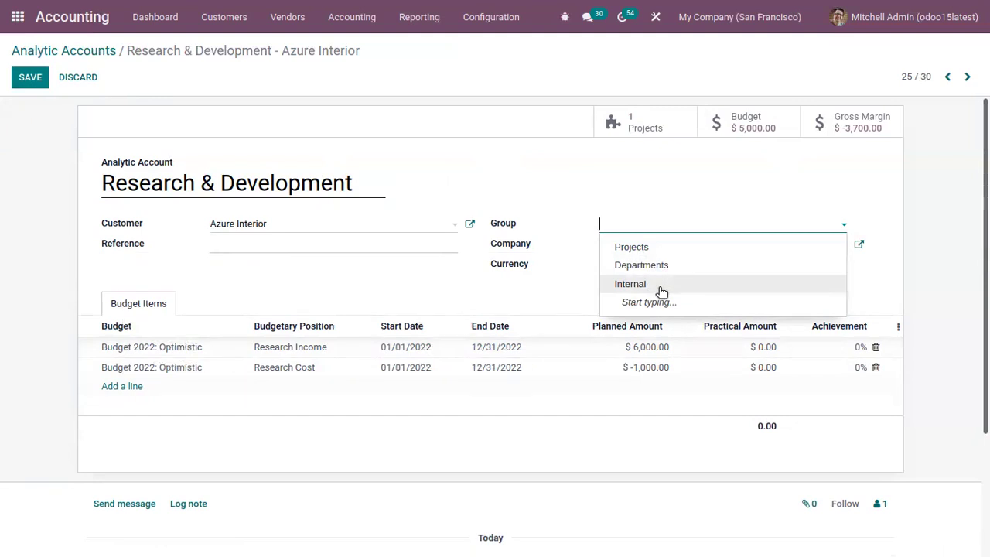
# Assign the Research & Development analytic account to the Projects group and save the account.
pyautogui.click(634, 249)
pyautogui.click(47, 71)
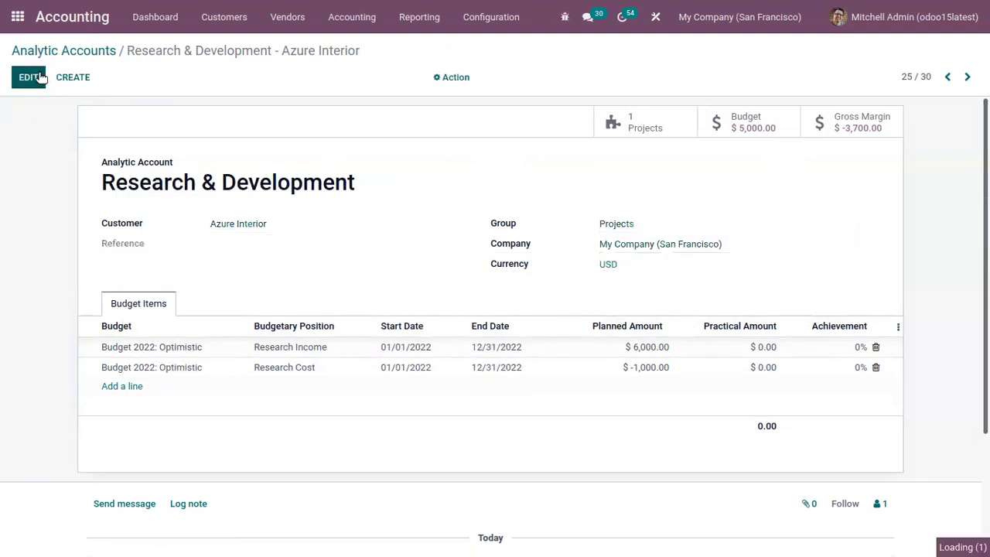
# Open the Projects record among the analytic account groups, examine its parent and description fields, and return to the group list.
pyautogui.click(482, 20)
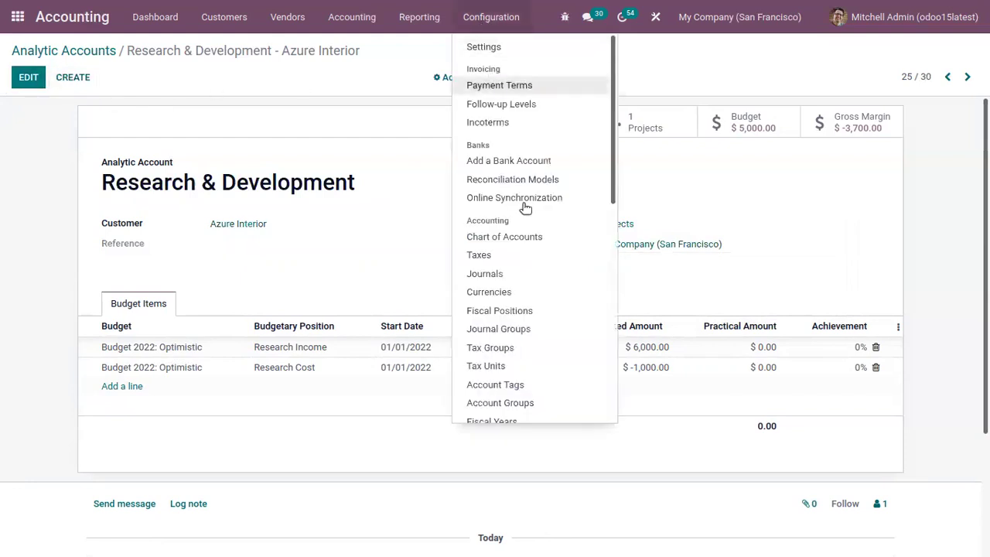
pyautogui.moveTo(612, 200); pyautogui.dragTo(610, 352)
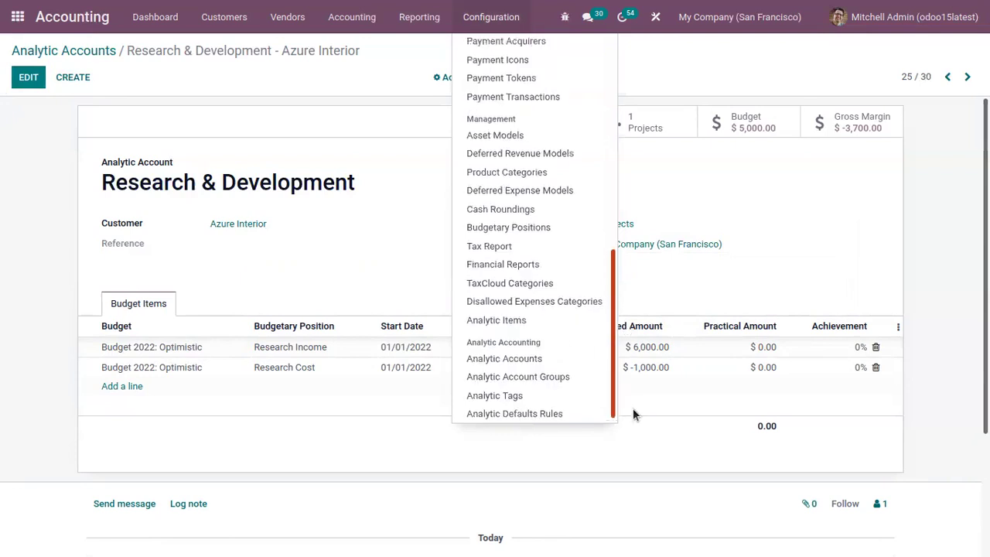
pyautogui.click(538, 377)
pyautogui.click(101, 142)
pyautogui.click(28, 77)
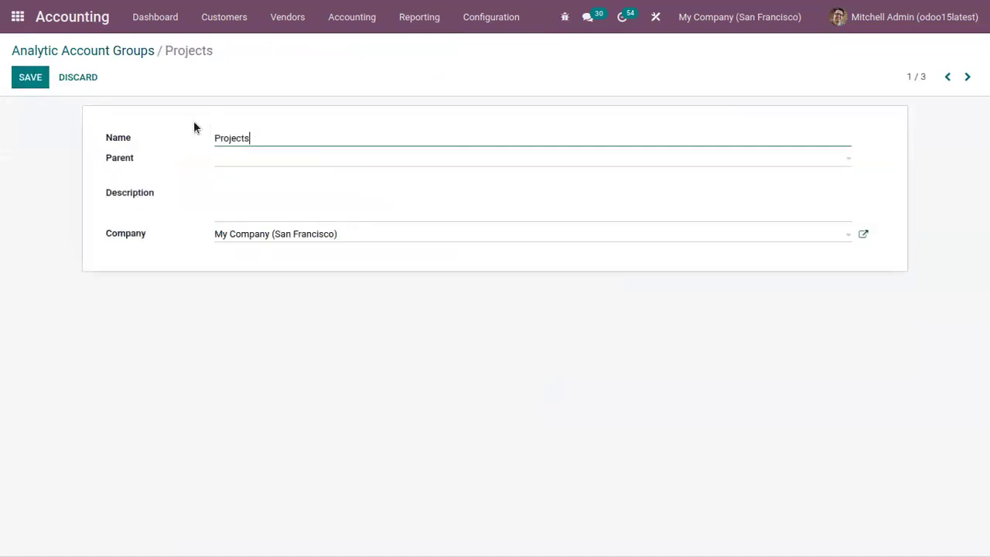
pyautogui.click(229, 160)
pyautogui.click(161, 144)
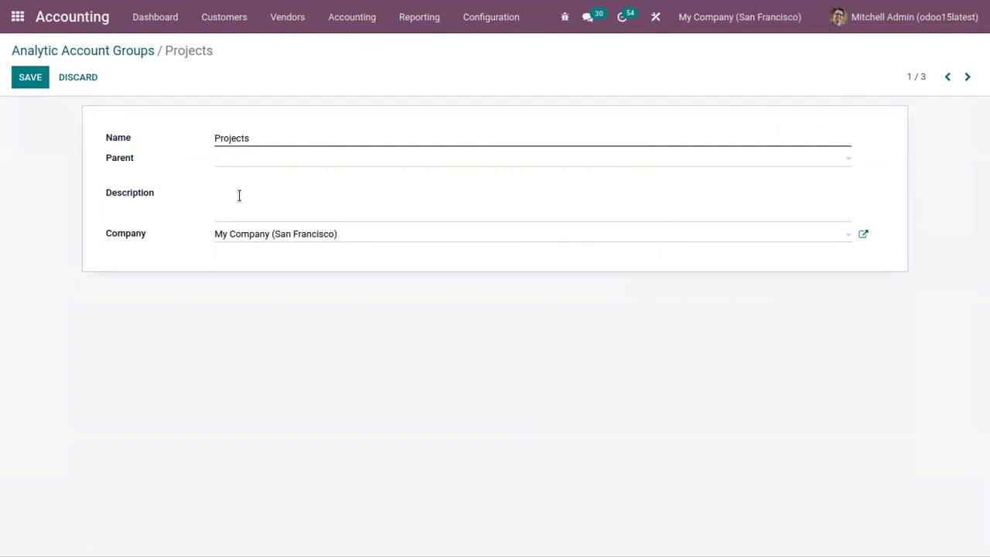
pyautogui.click(88, 54)
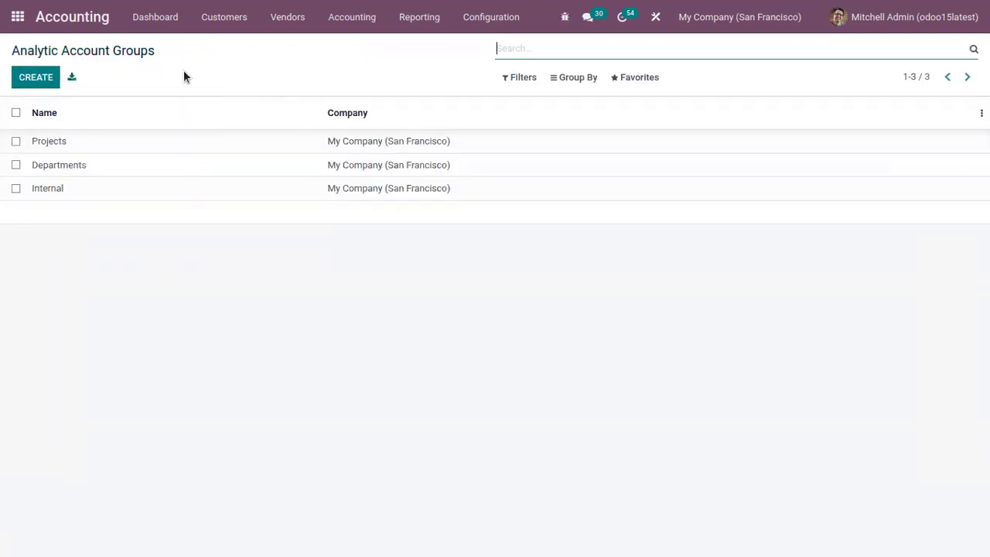
# Open the list of analytic accounts from the accounting configuration.
pyautogui.click(485, 18)
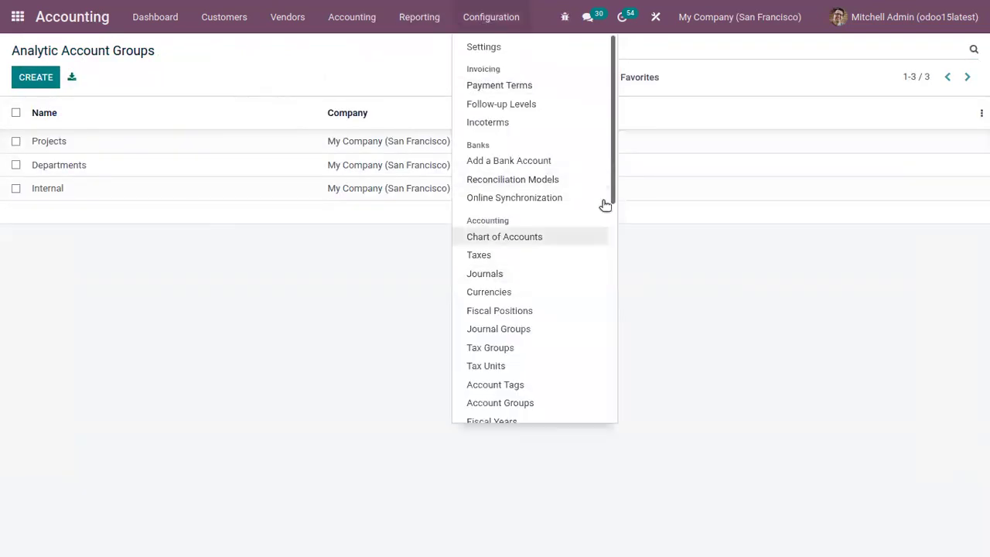
pyautogui.moveTo(611, 181); pyautogui.dragTo(638, 504)
pyautogui.click(522, 354)
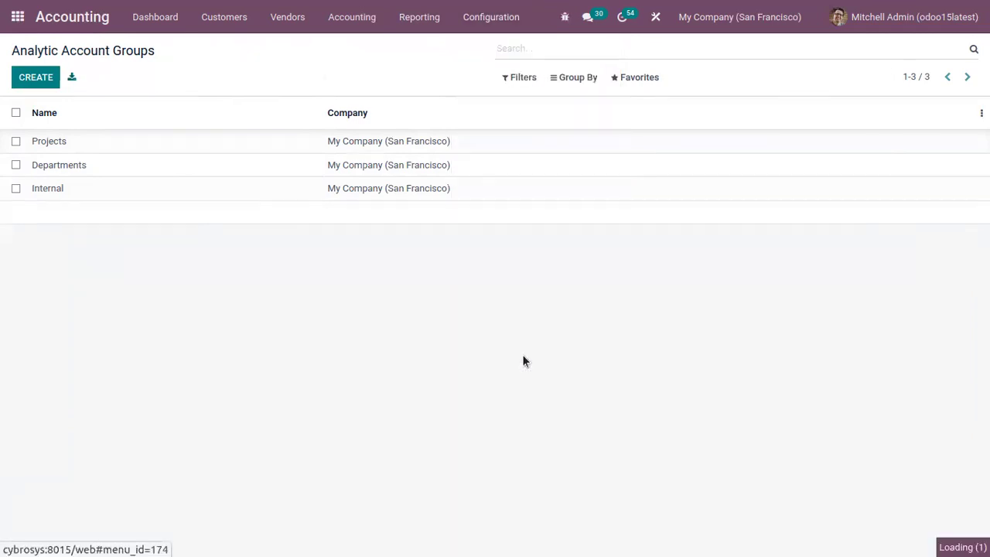
pyautogui.click(522, 78)
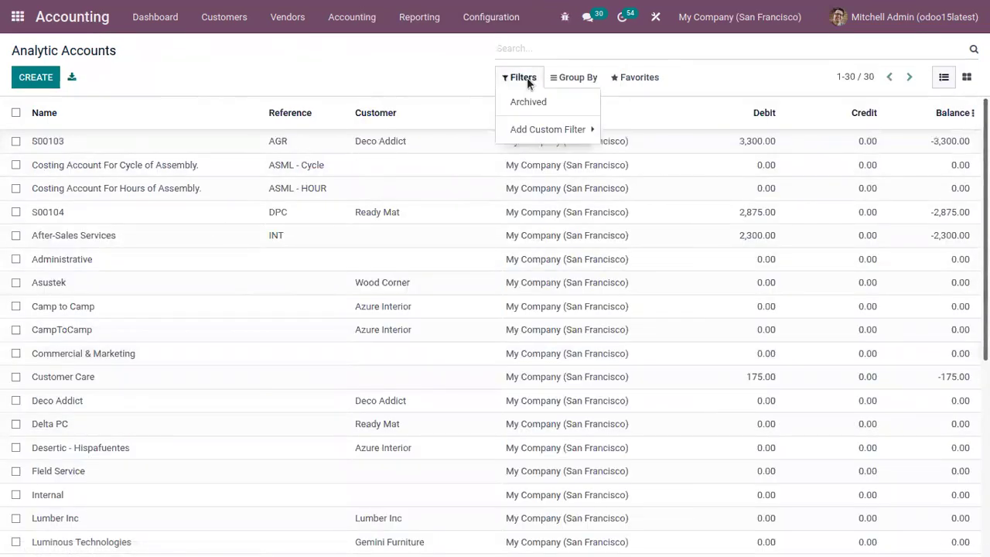
pyautogui.click(573, 77)
pyautogui.click(570, 77)
pyautogui.click(520, 77)
pyautogui.click(517, 79)
pyautogui.click(517, 79)
# Group the analytic accounts list by the custom field Group.
pyautogui.click(572, 78)
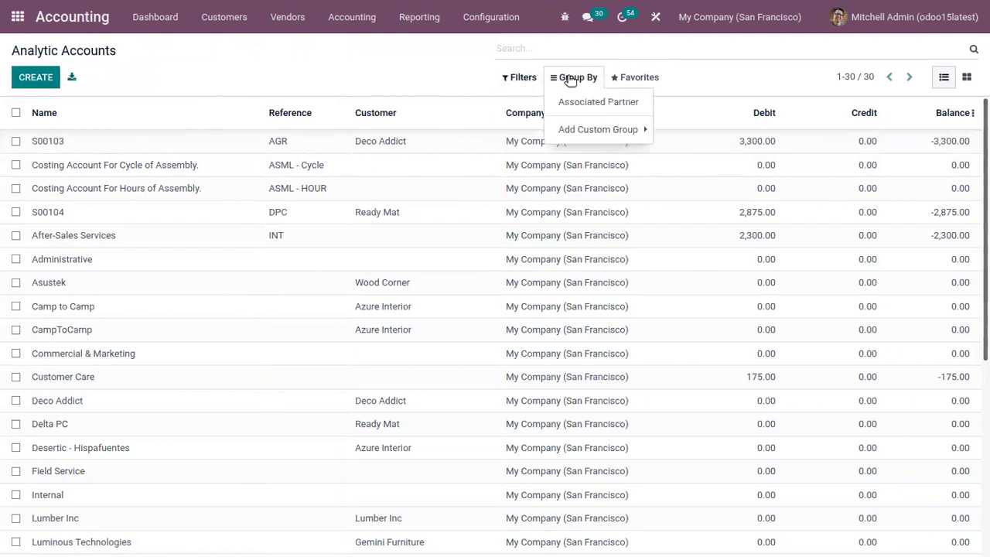
pyautogui.click(646, 137)
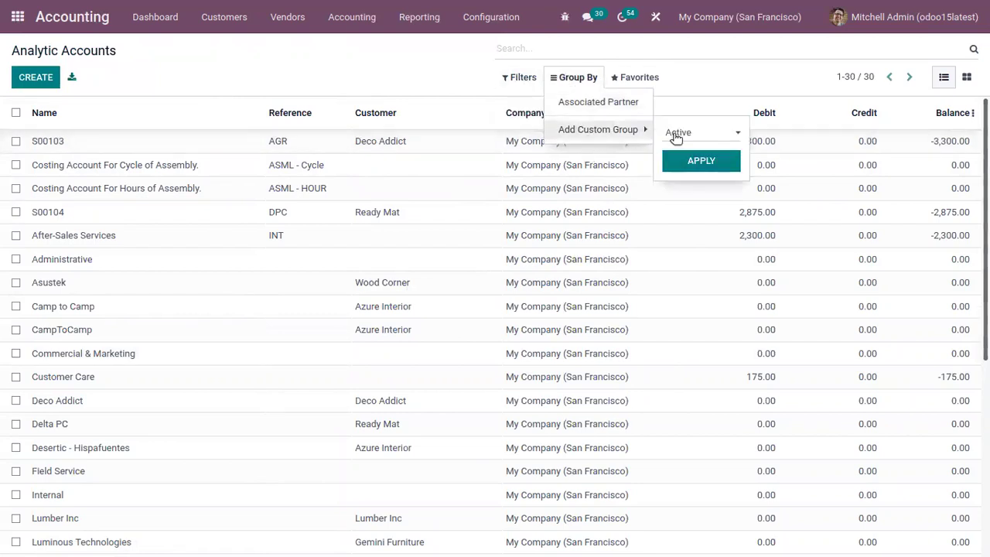
pyautogui.click(713, 133)
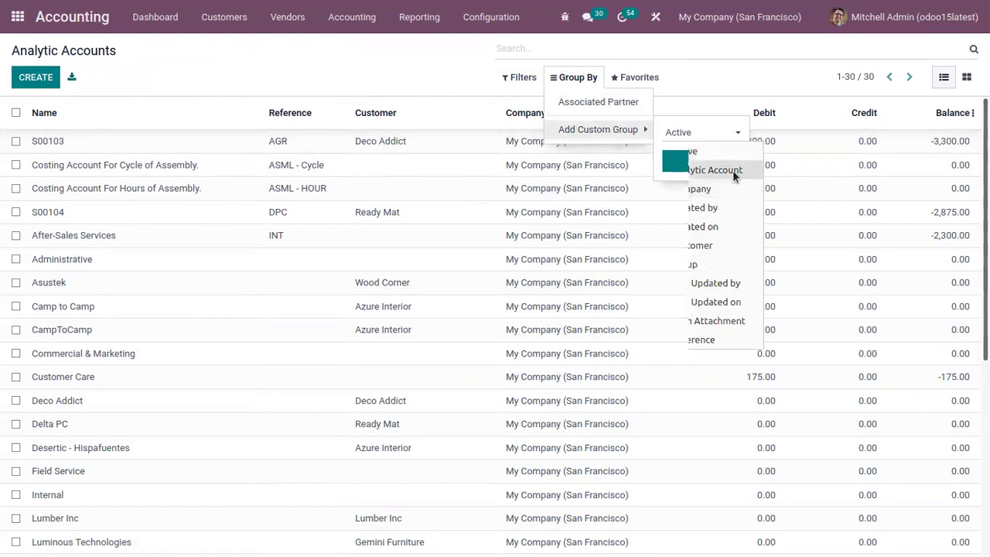
pyautogui.click(727, 263)
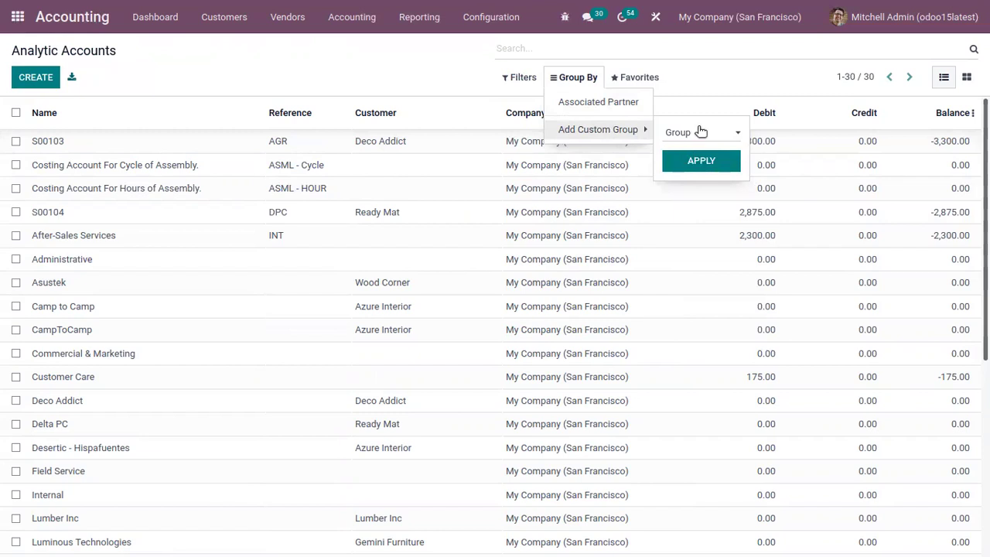
pyautogui.click(698, 160)
pyautogui.click(134, 93)
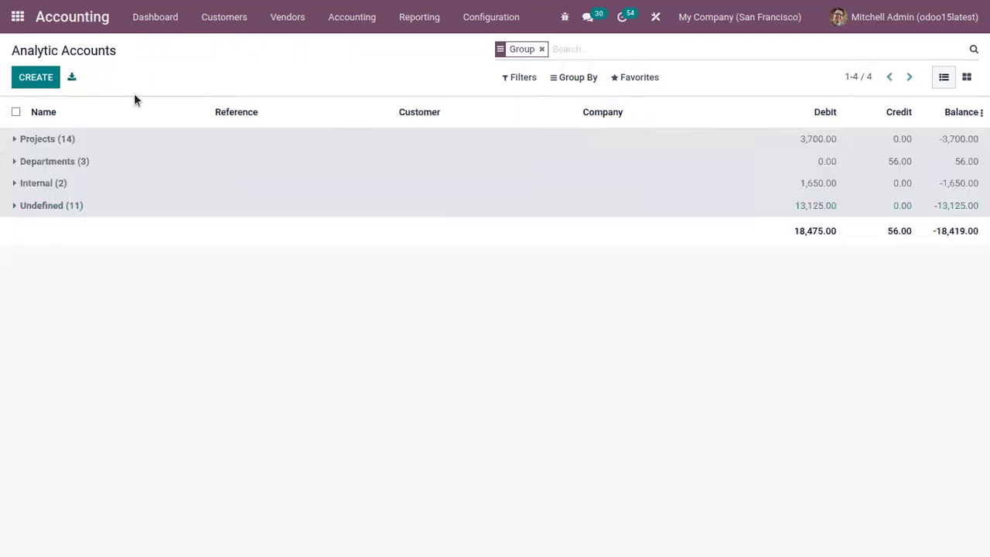
# Examine the accounts in the Projects, Departments and Internal groups one at a time, and remove the grouping from the list.
pyautogui.click(14, 141)
pyautogui.click(14, 141)
pyautogui.click(15, 162)
pyautogui.click(15, 163)
pyautogui.click(14, 184)
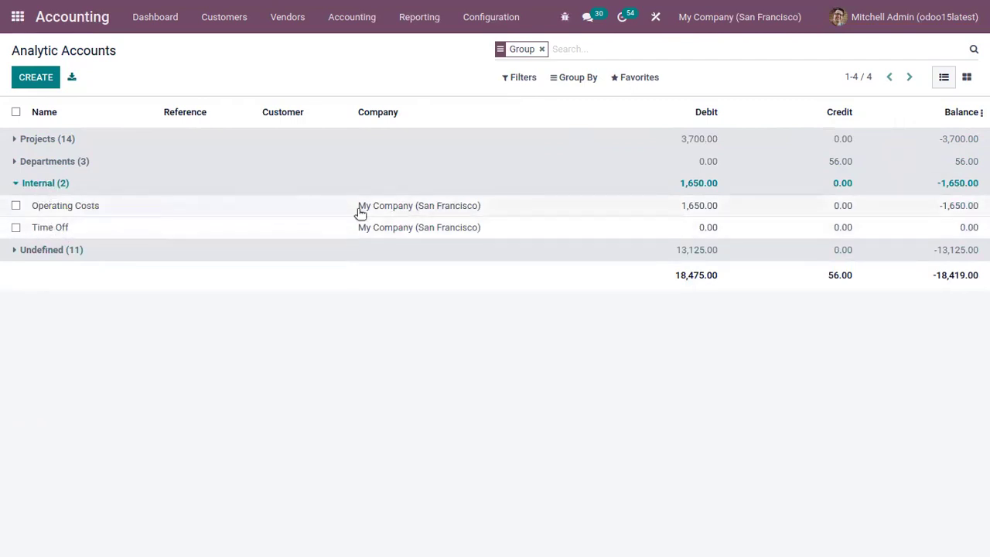
pyautogui.click(14, 184)
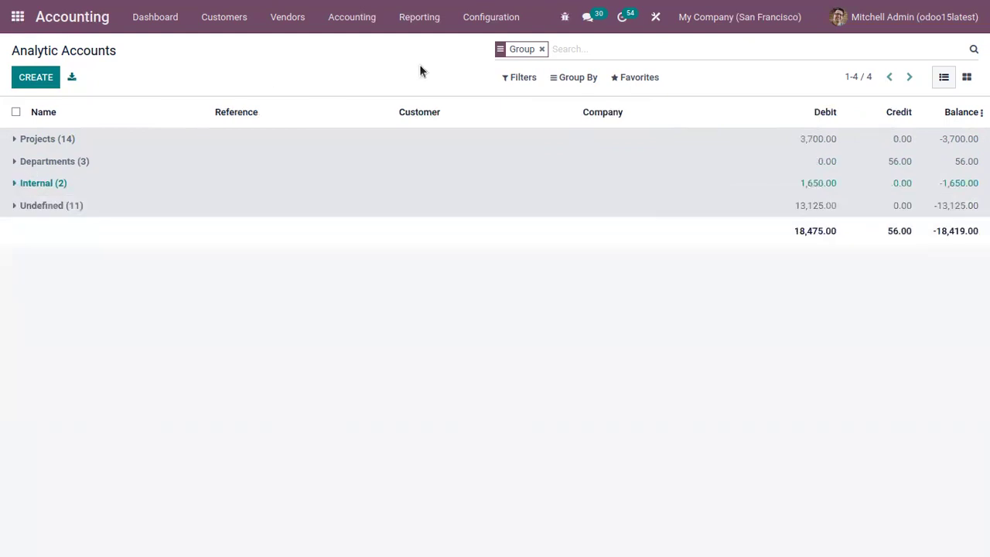
pyautogui.click(542, 50)
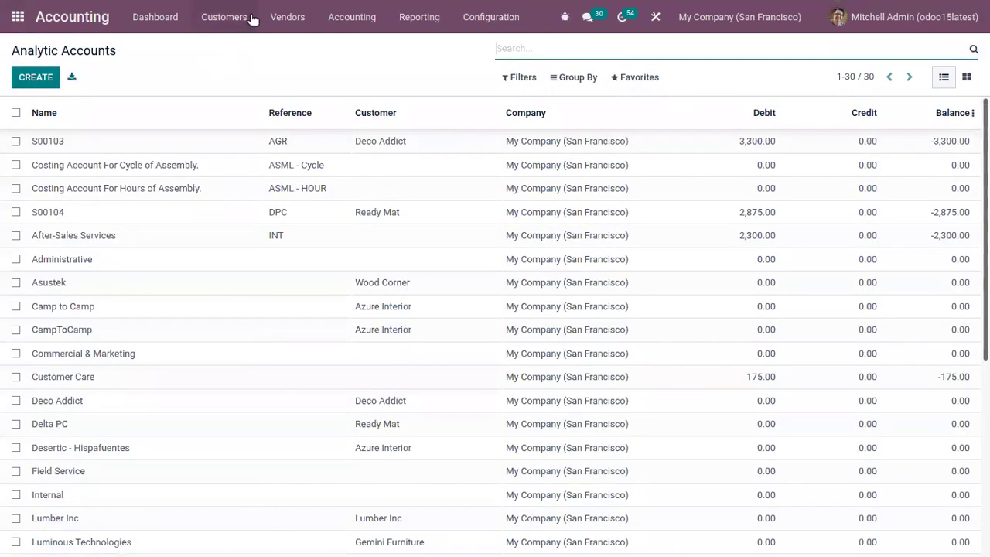
# Switch to the Sales app, create a new sales order and fill in its customer.
pyautogui.click(246, 18)
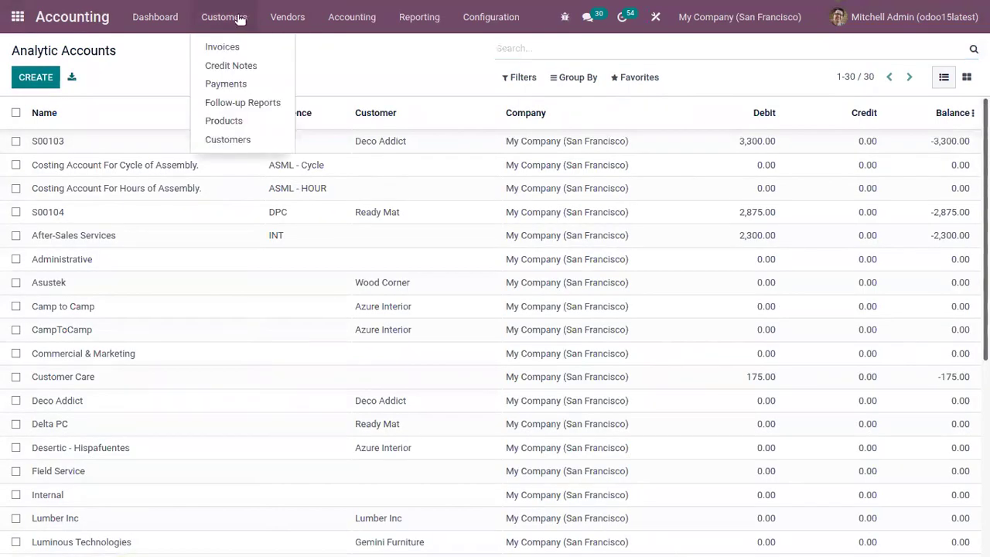
pyautogui.click(16, 19)
pyautogui.click(241, 221)
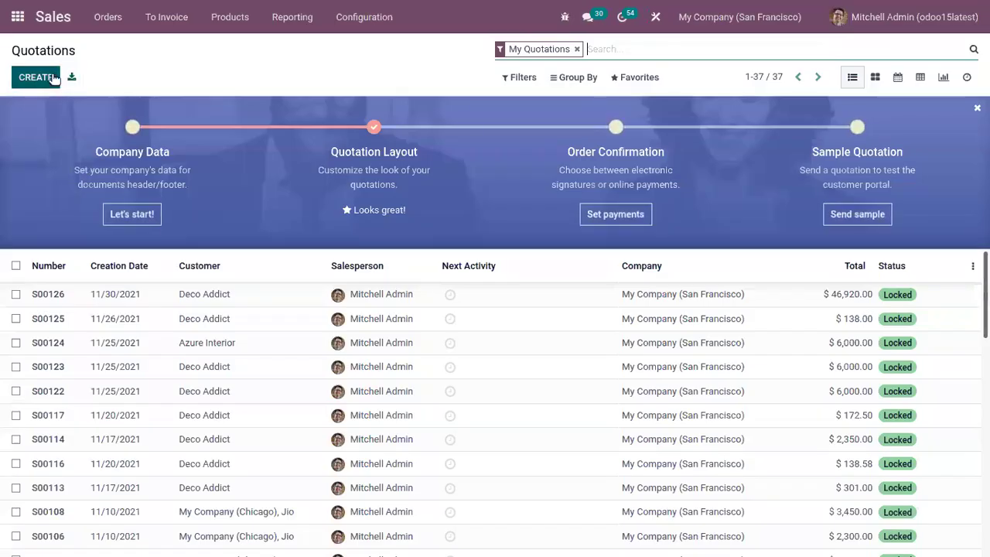
pyautogui.click(110, 17)
pyautogui.click(122, 65)
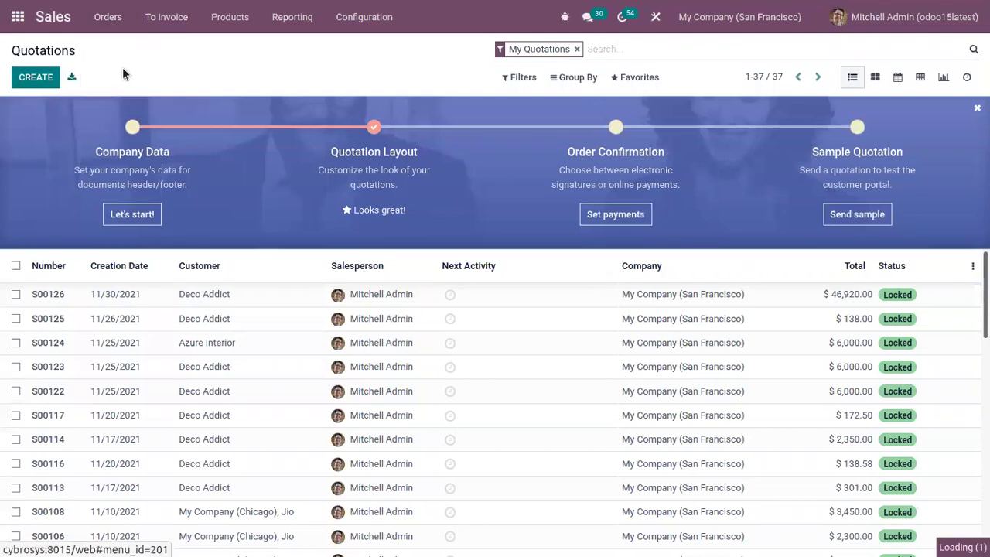
pyautogui.click(47, 80)
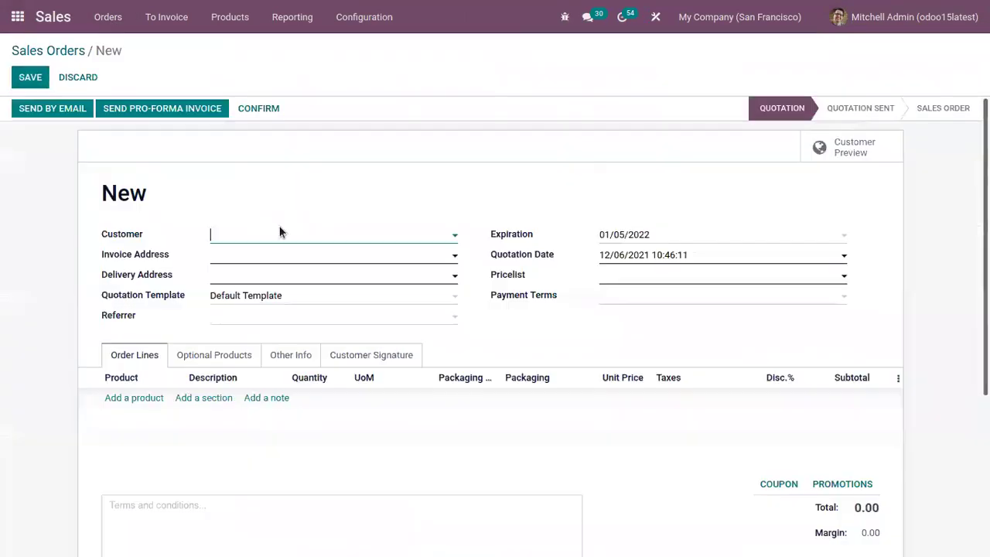
pyautogui.click(258, 240)
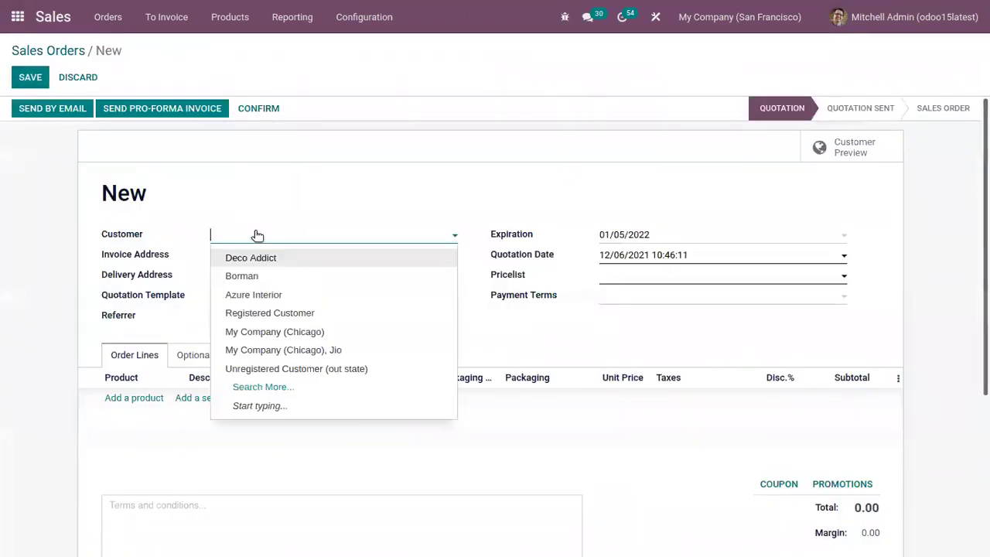
pyautogui.click(283, 279)
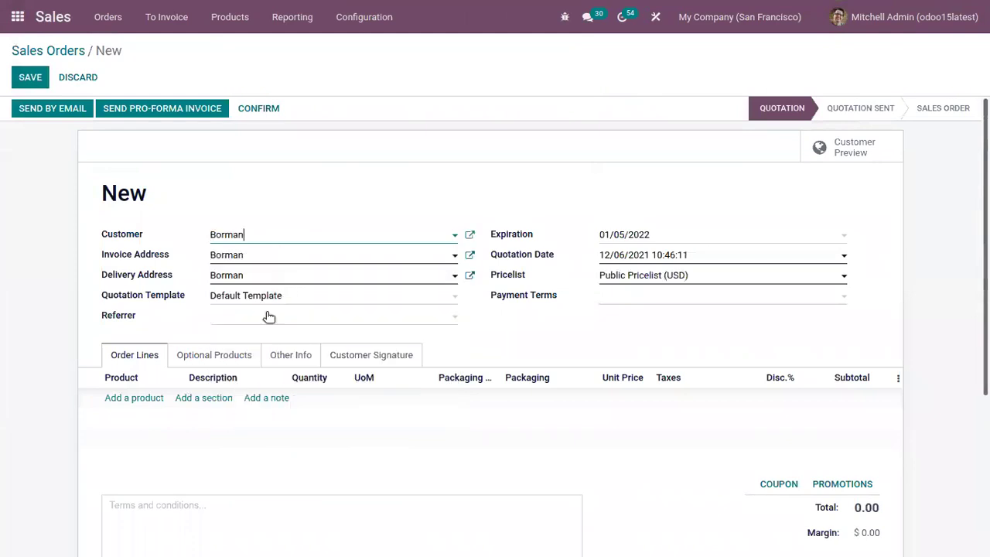
# Add the product Car as an order line on the new sales order.
pyautogui.click(128, 398)
pyautogui.click(132, 399)
pyautogui.write('ca')
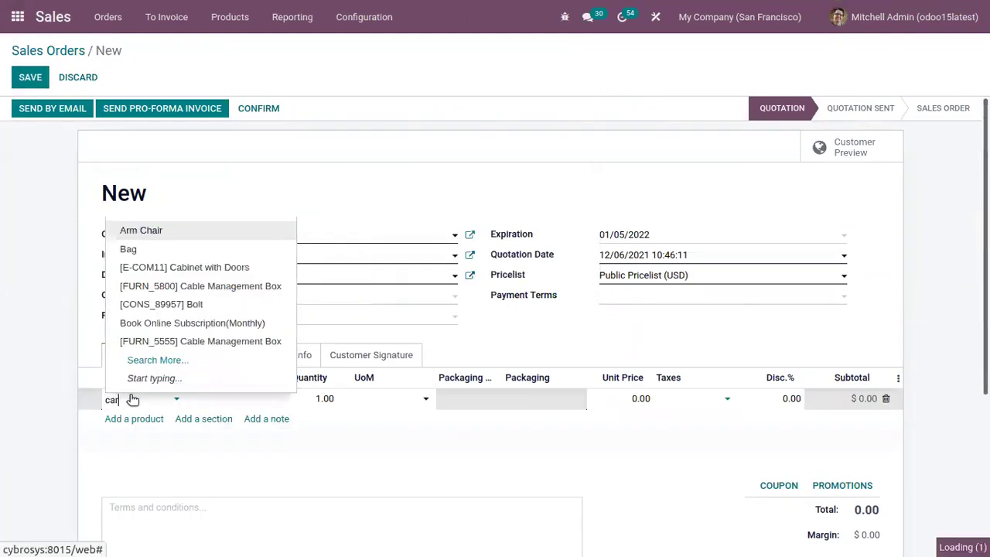
pyautogui.write('r')
pyautogui.click(175, 419)
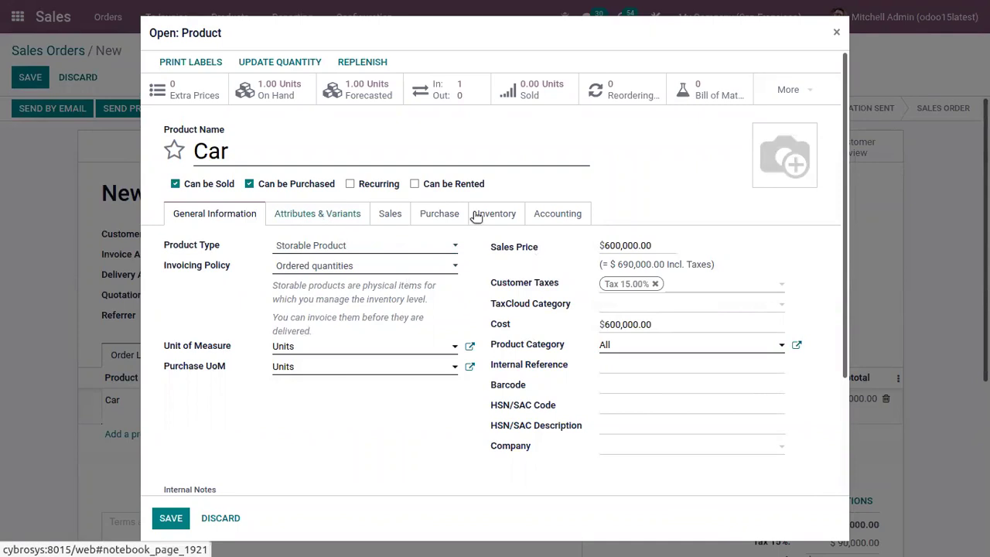
# Clear the expense account in the accounting settings of the Car product.
pyautogui.click(545, 220)
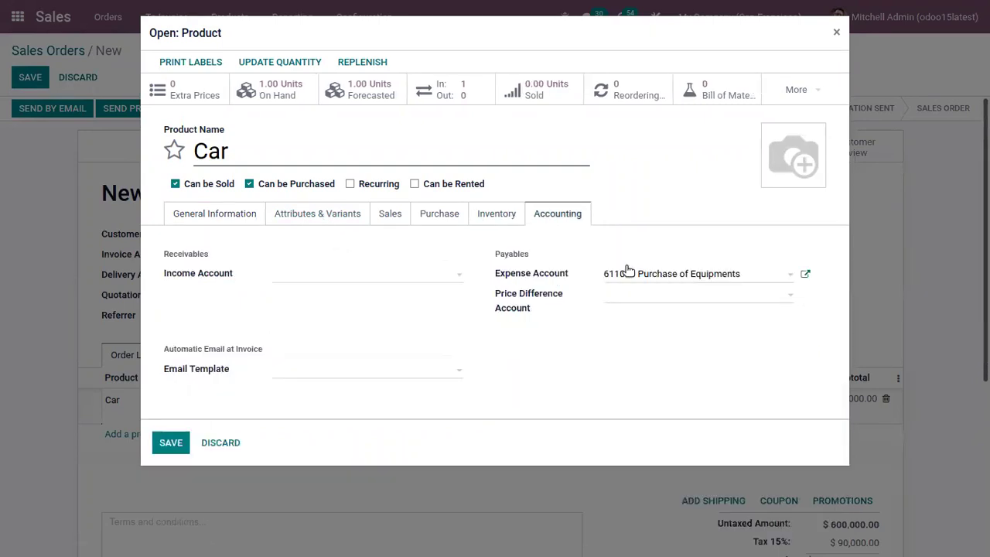
pyautogui.moveTo(740, 276); pyautogui.dragTo(563, 276)
pyautogui.press('BackSpace')
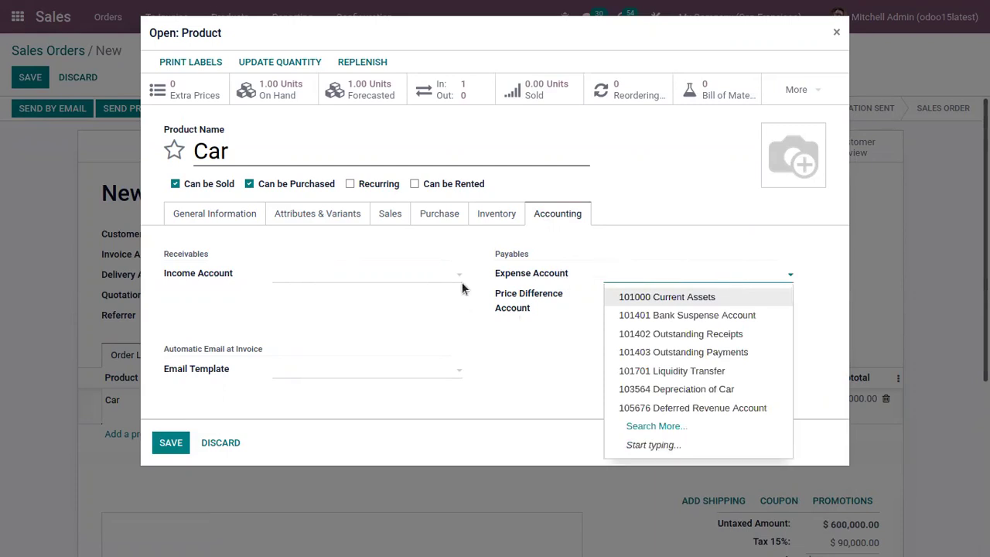
pyautogui.click(347, 239)
# Open the record of the Car product's category, All, from its general information.
pyautogui.click(237, 214)
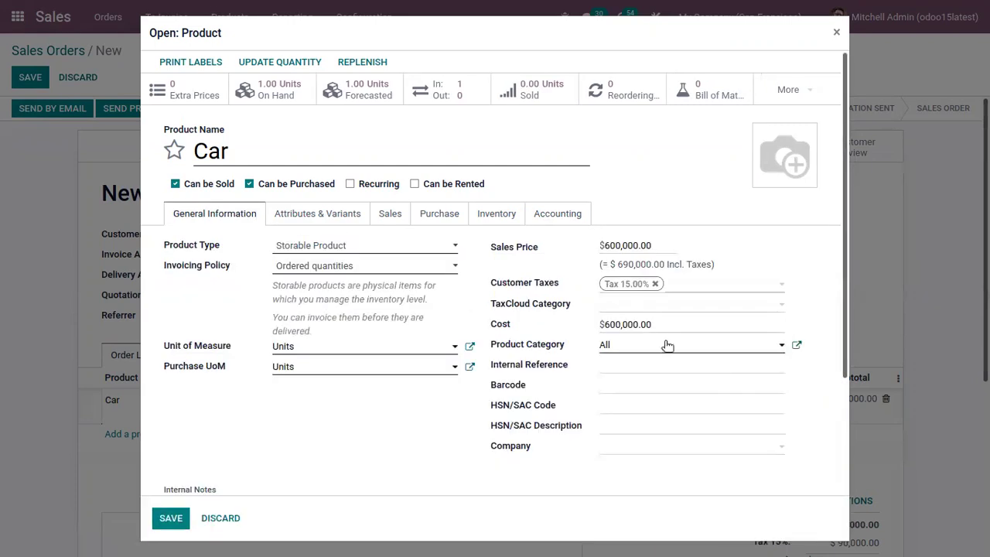
pyautogui.click(795, 346)
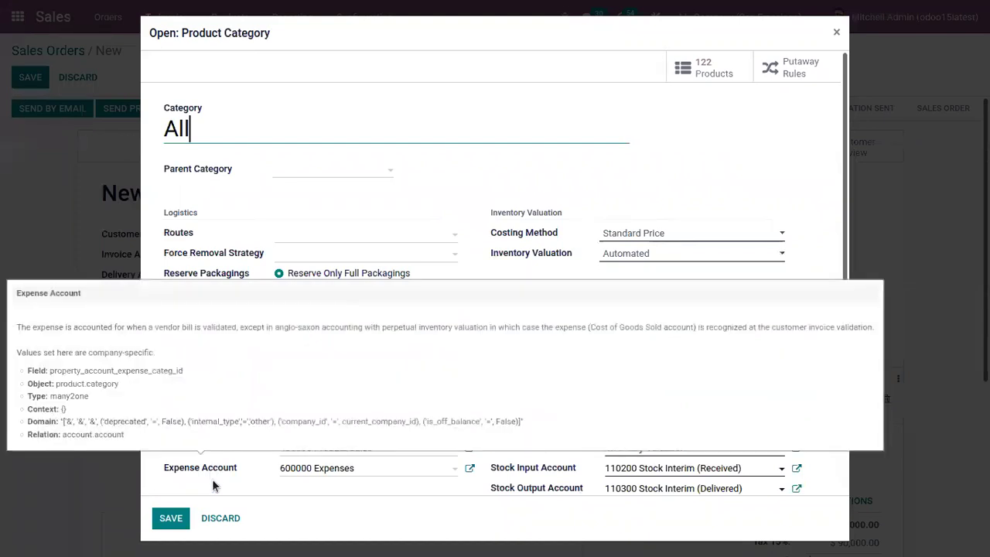
# Save the product category and the Car product, and confirm the sales order.
pyautogui.click(171, 518)
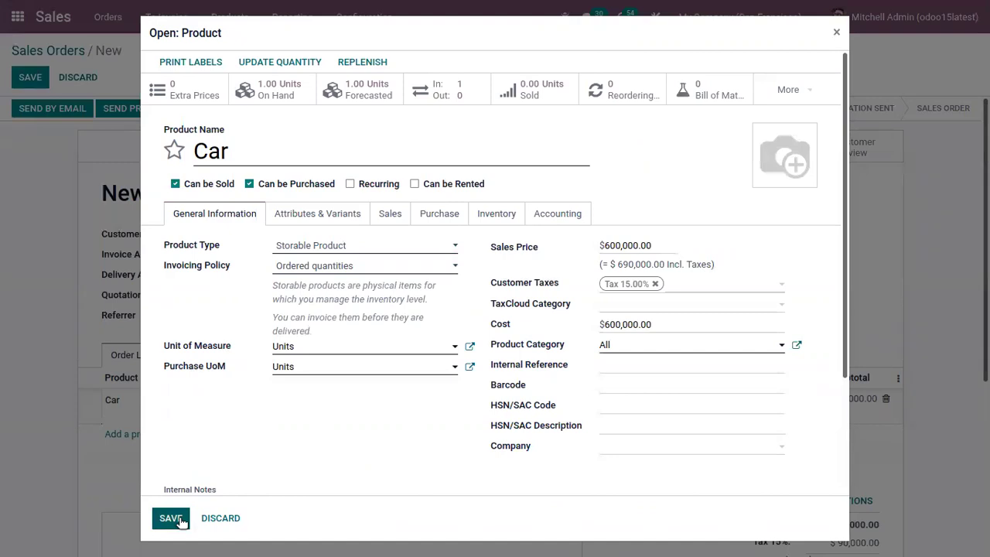
pyautogui.click(179, 521)
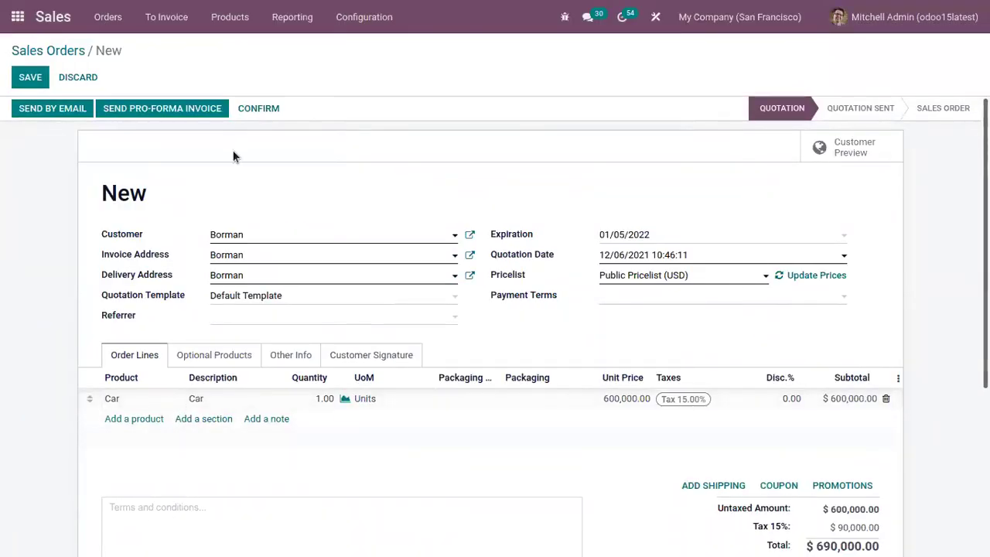
pyautogui.click(250, 112)
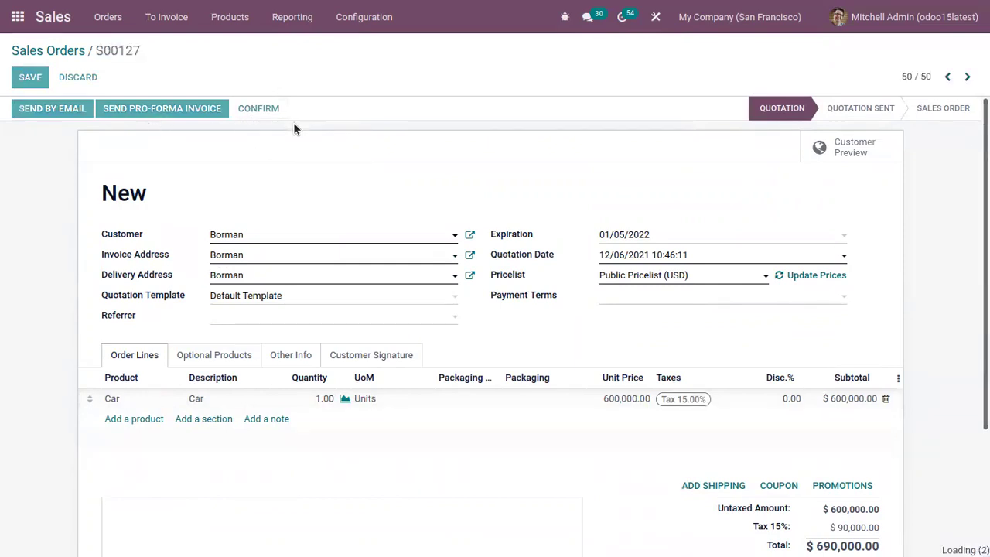
# Create a regular invoice from the sales order and confirm it after reviewing its journal items.
pyautogui.click(79, 109)
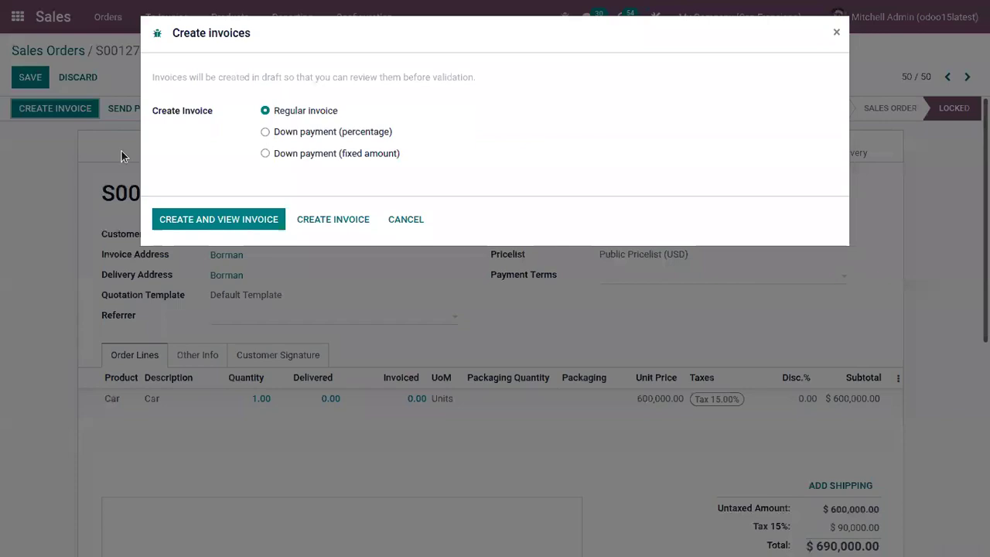
pyautogui.click(200, 220)
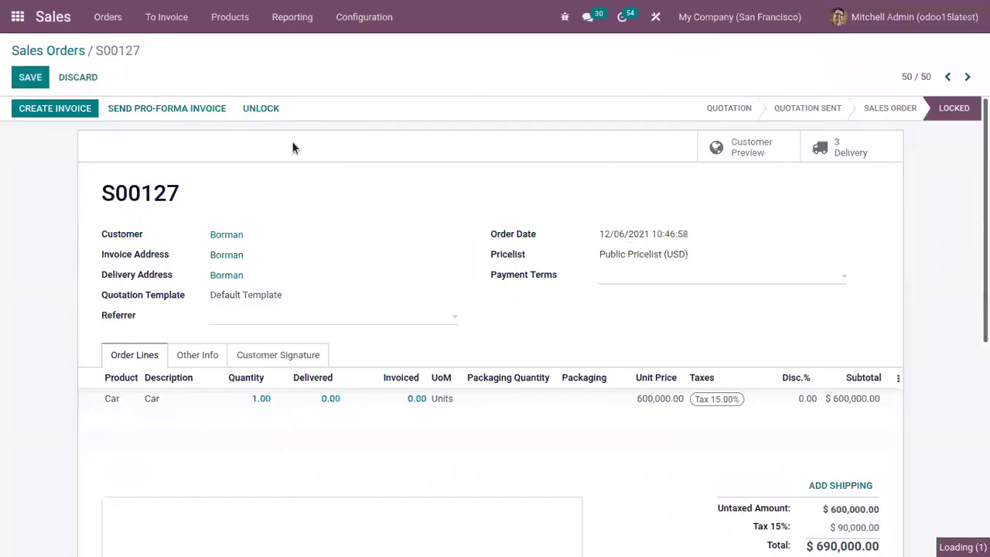
pyautogui.click(208, 303)
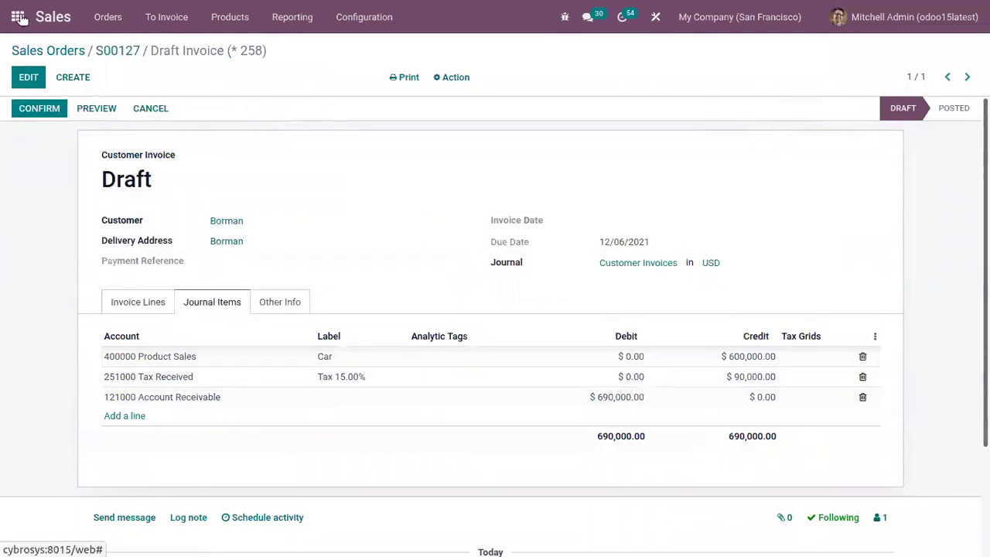
pyautogui.click(47, 112)
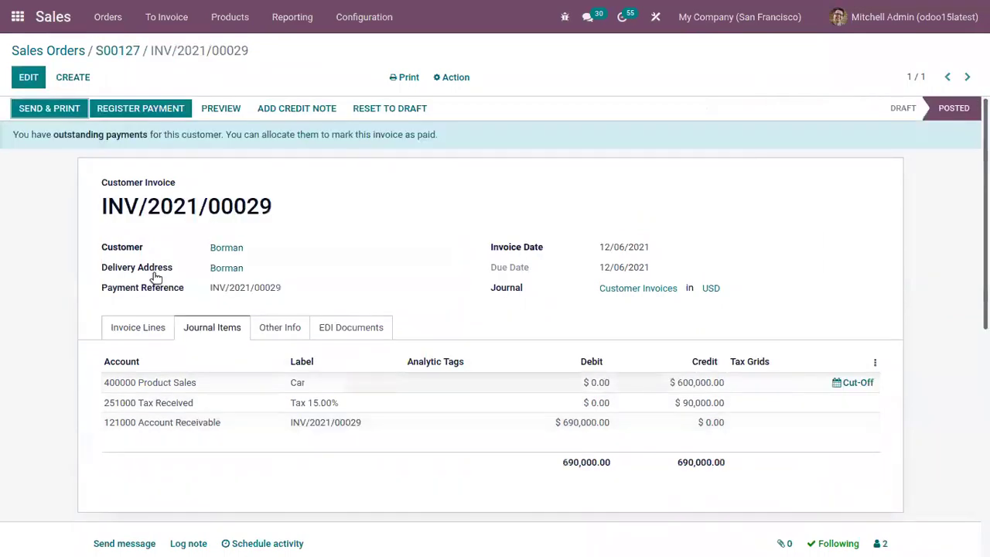
# Switch to the Accounting app and open the Sales journal to review the entry of the Car invoice.
pyautogui.click(17, 17)
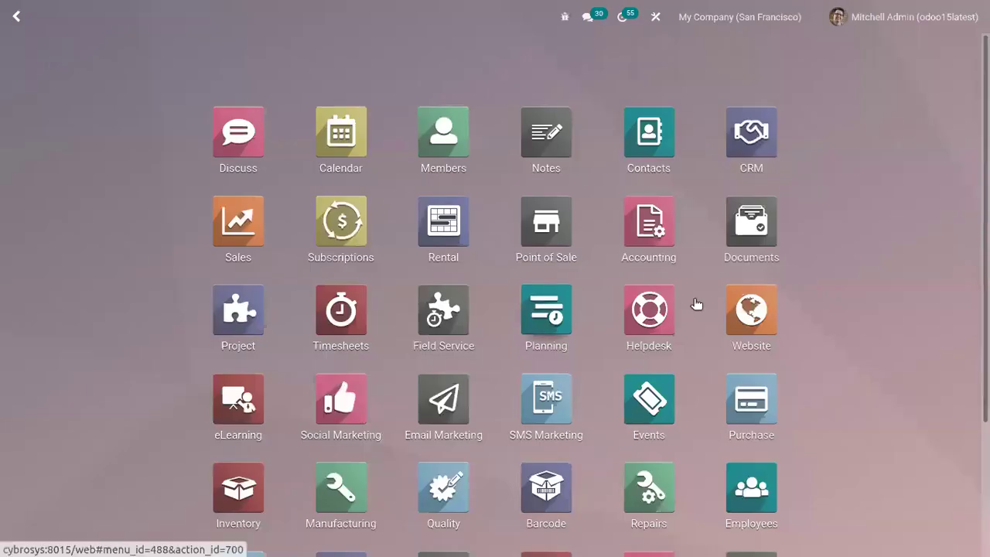
pyautogui.click(665, 220)
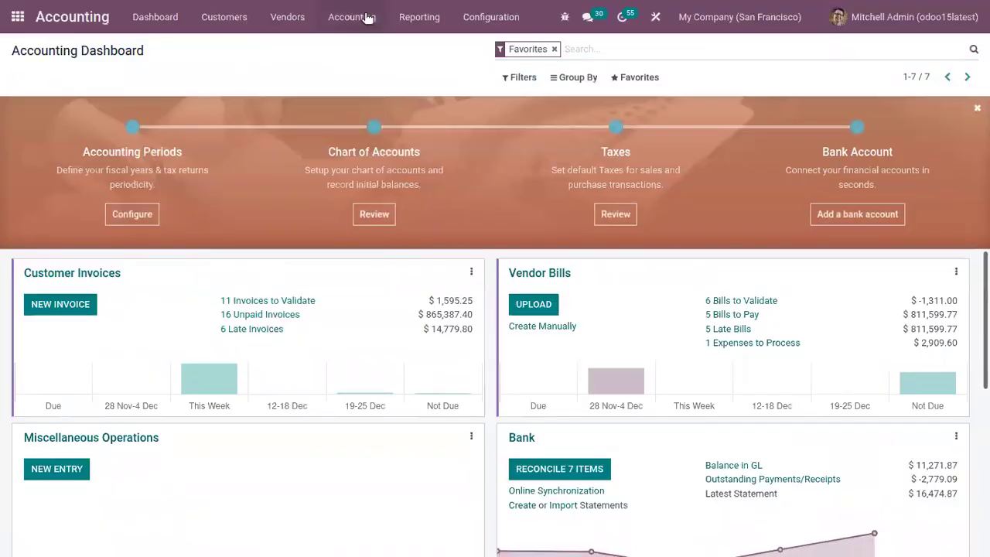
pyautogui.click(362, 17)
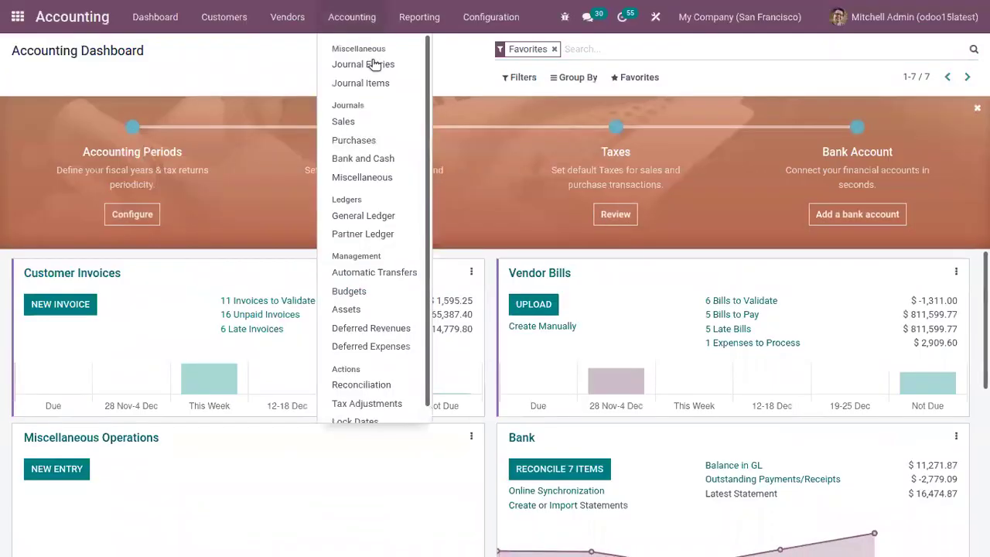
pyautogui.click(372, 125)
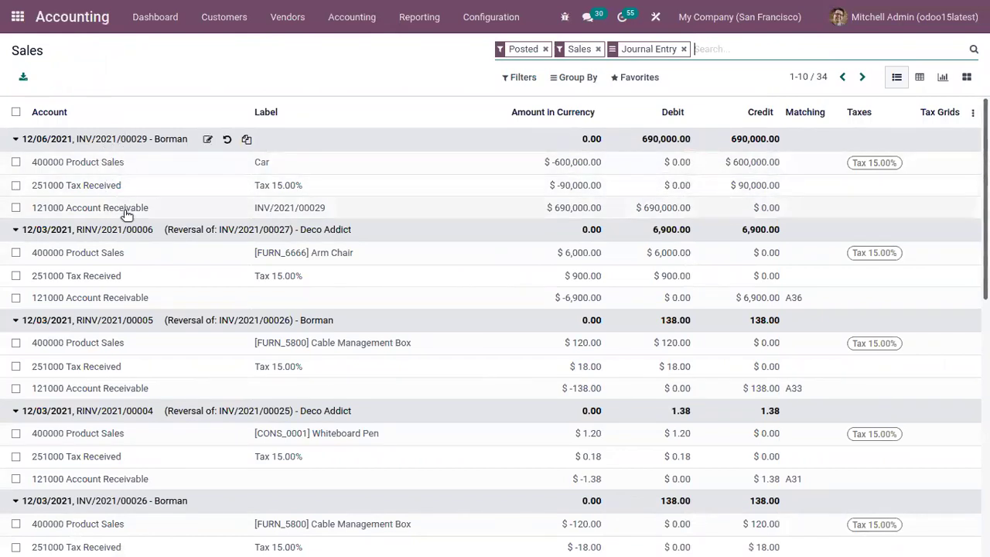
# Switch back to the Sales app and create a new sales order with Registered Customer as its customer.
pyautogui.click(16, 17)
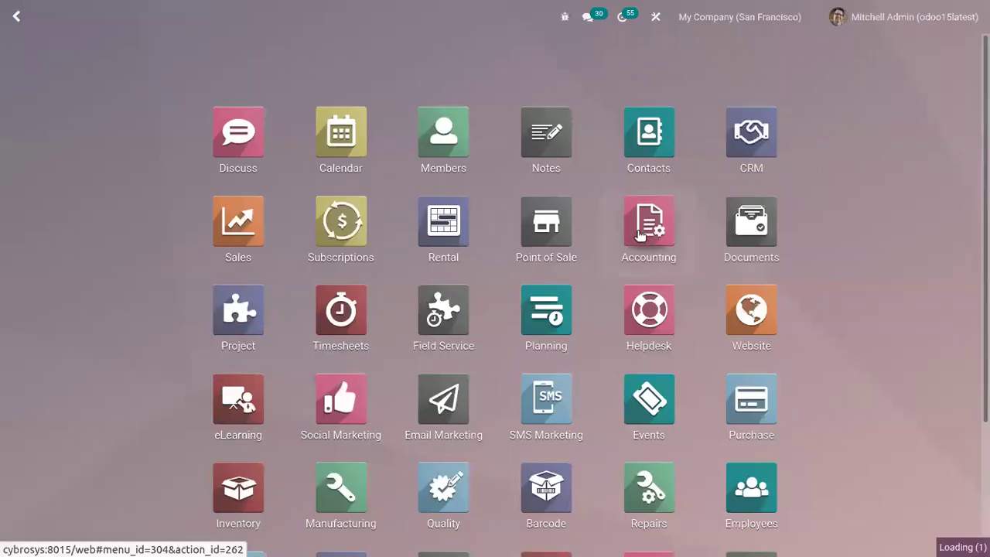
pyautogui.click(637, 235)
pyautogui.hotkey('alt', 'h')
pyautogui.click(263, 217)
pyautogui.click(107, 17)
pyautogui.click(130, 63)
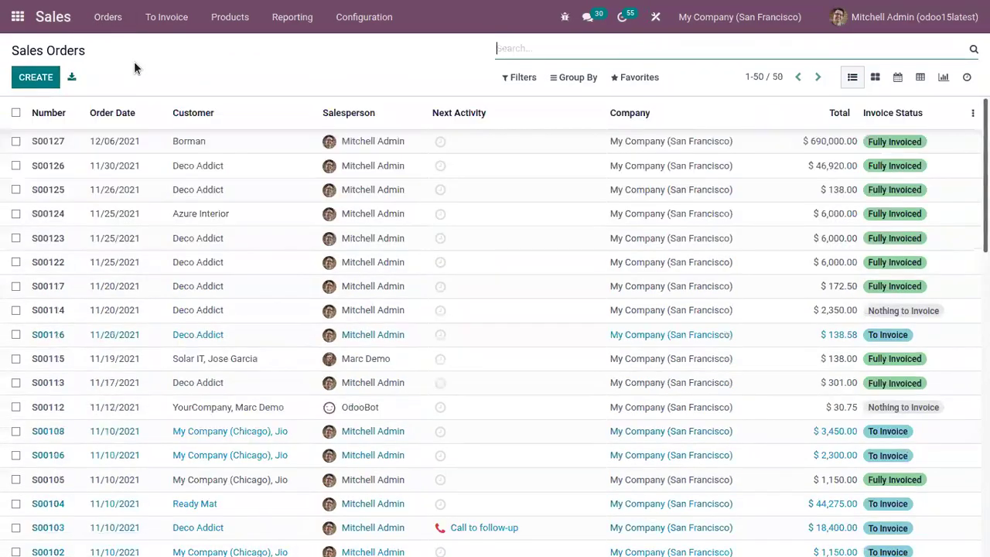
pyautogui.click(45, 75)
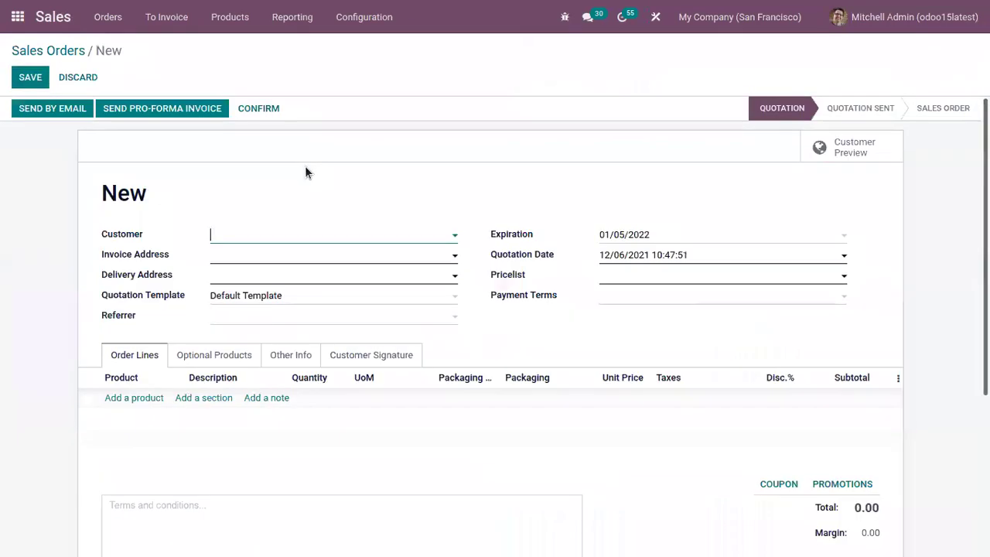
pyautogui.click(314, 243)
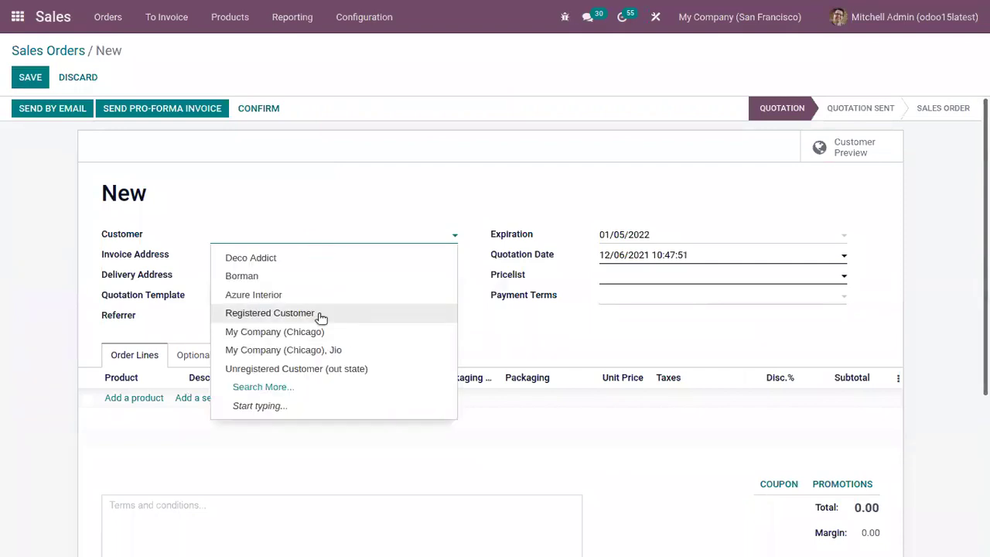
pyautogui.click(304, 314)
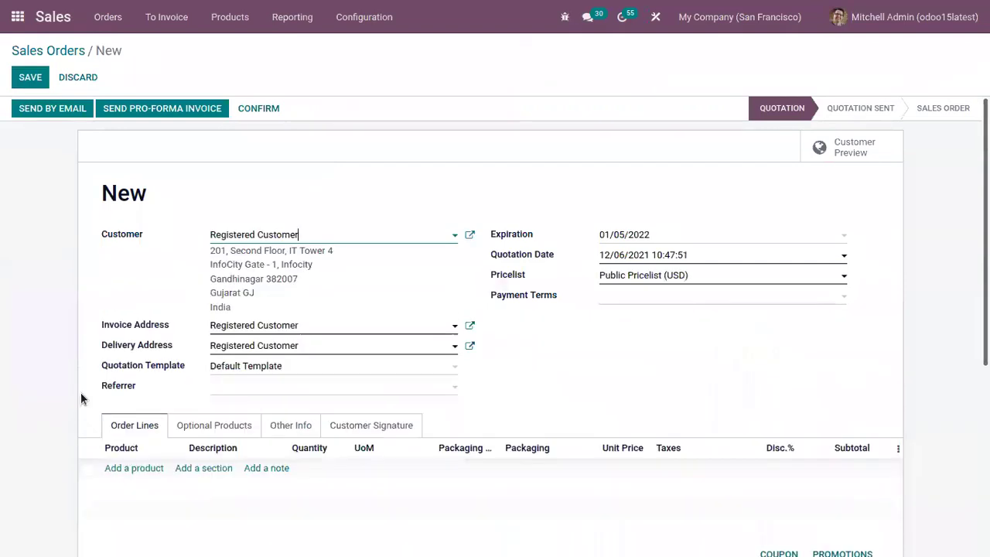
# Add the product Car as an order line on the sales order for Registered Customer.
pyautogui.click(133, 468)
pyautogui.write('car')
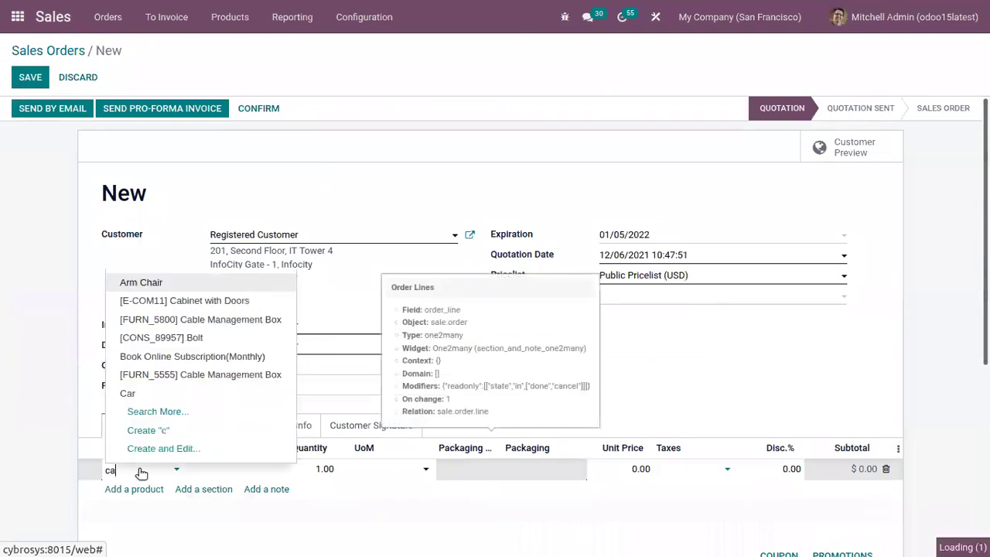
pyautogui.click(155, 391)
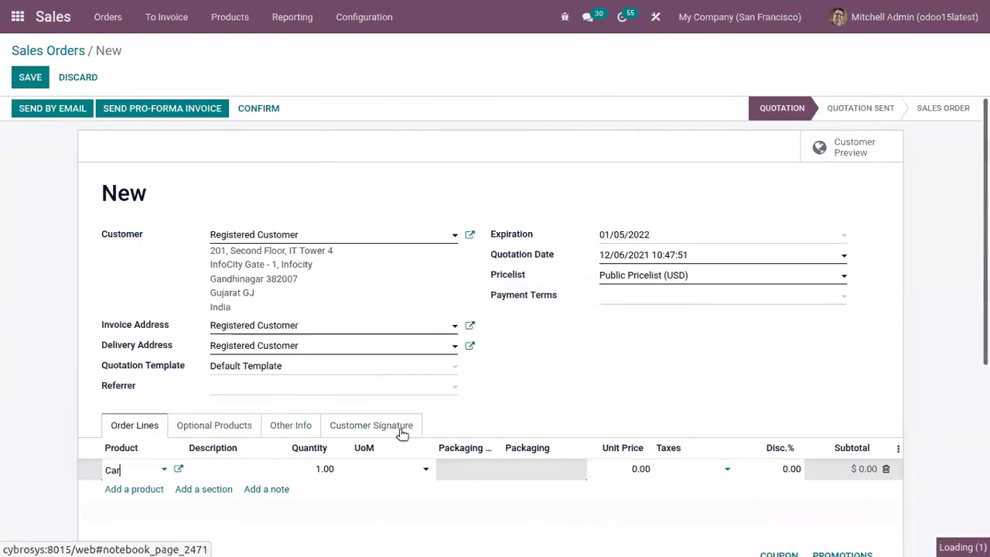
# Save and confirm the sales order, and create a regular draft invoice from it.
pyautogui.hotkey('alt', 's')
pyautogui.click(250, 109)
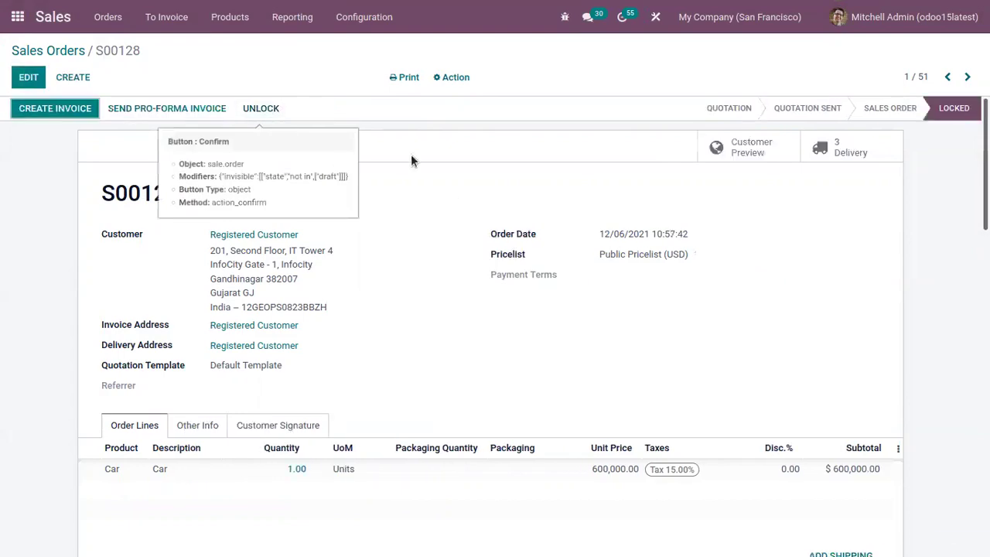
pyautogui.click(75, 110)
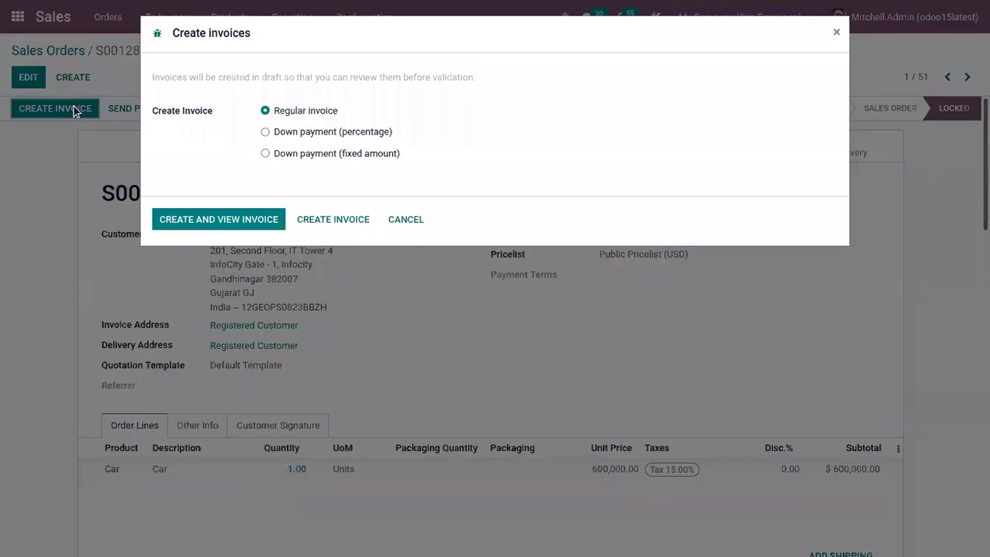
pyautogui.click(269, 217)
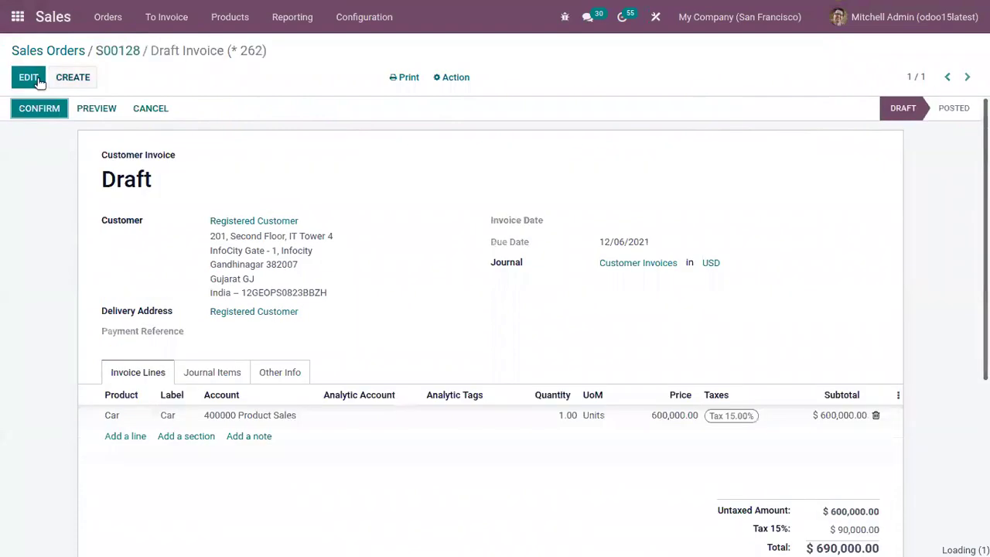
# Set the analytic account of the draft invoice's Car line to Research & Development - Azure Interior.
pyautogui.click(30, 77)
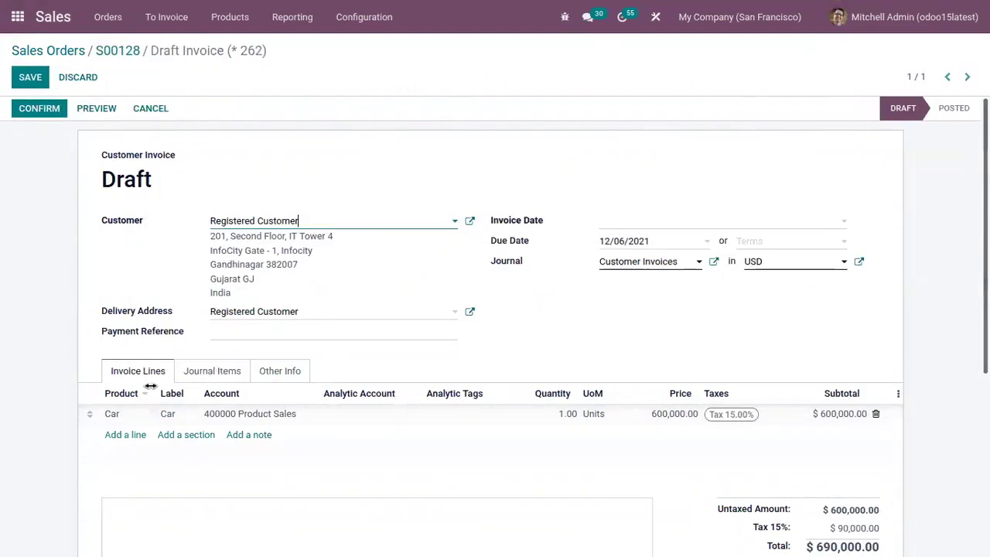
pyautogui.moveTo(360, 393)
pyautogui.click(363, 419)
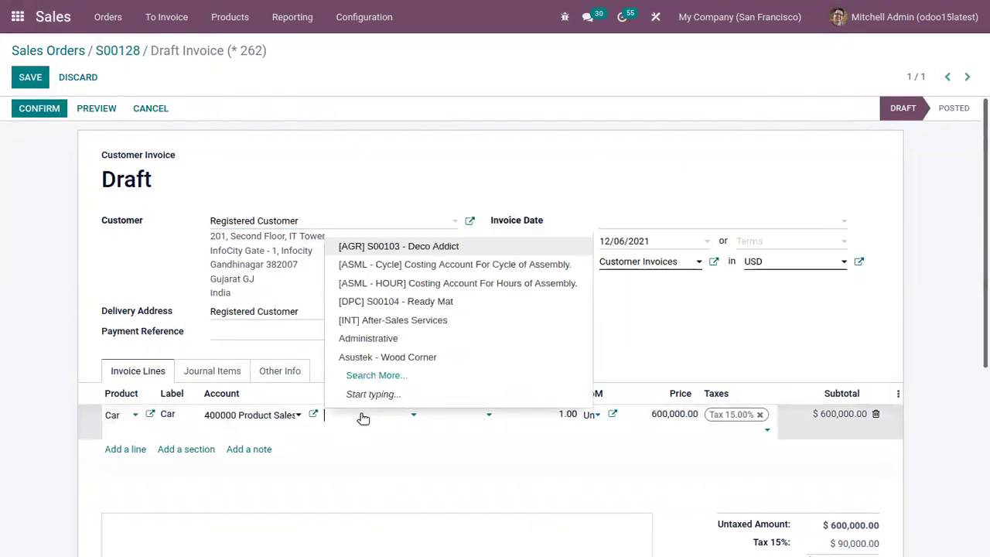
pyautogui.write('res')
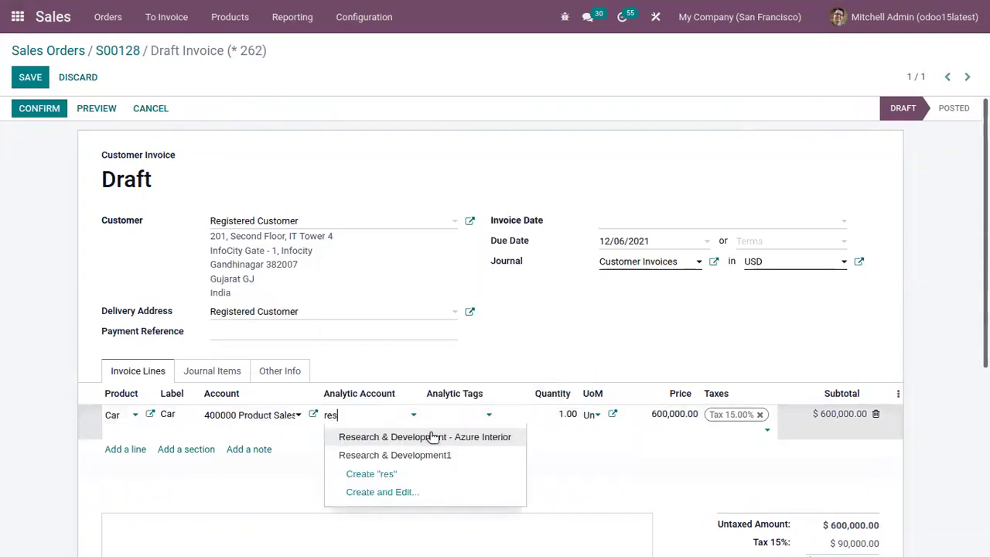
pyautogui.click(433, 438)
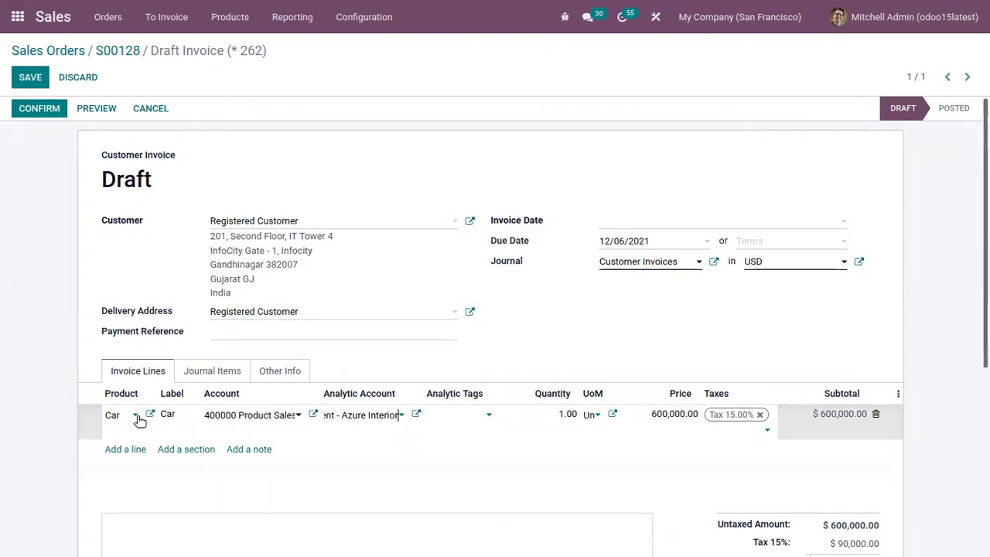
# Confirm the invoice and review its journal items and invoice lines.
pyautogui.click(37, 117)
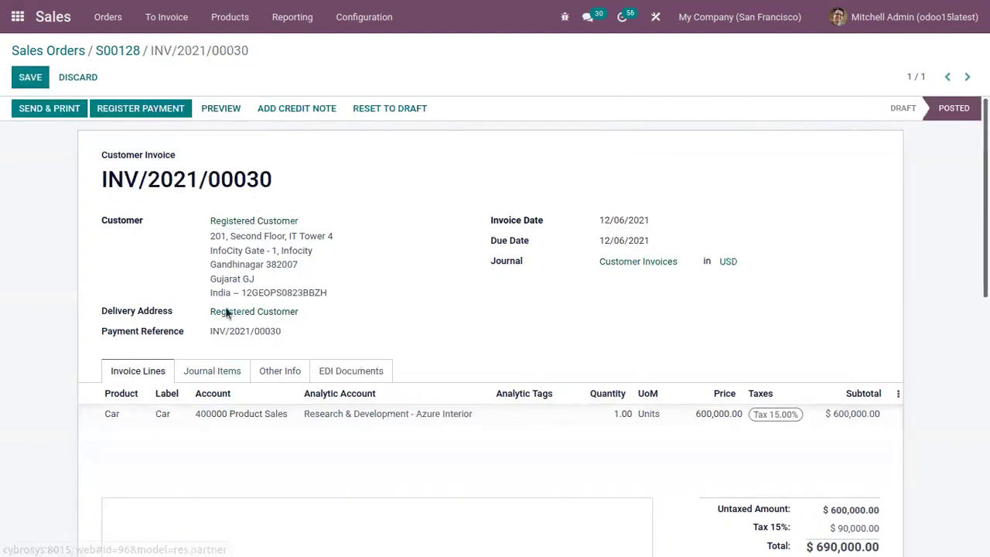
pyautogui.click(221, 370)
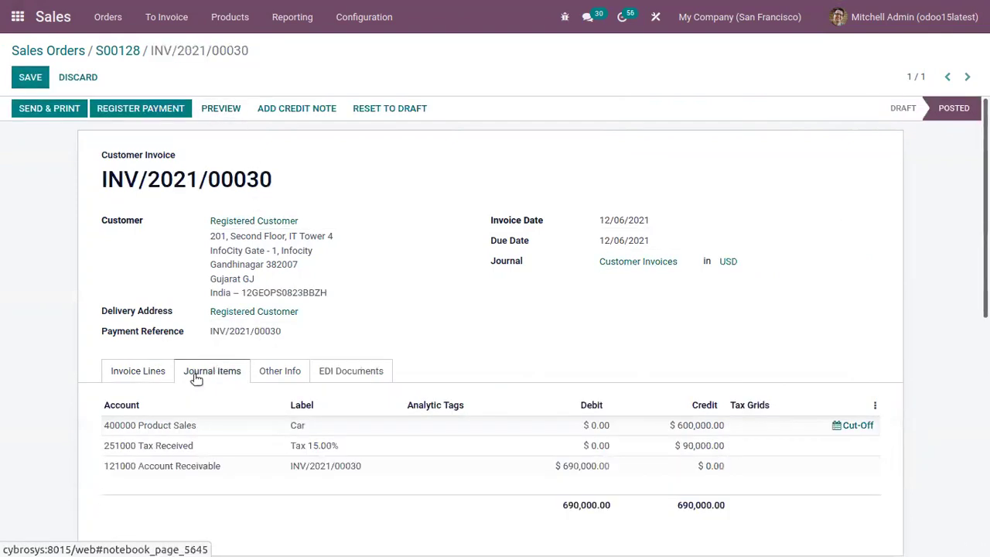
pyautogui.click(149, 372)
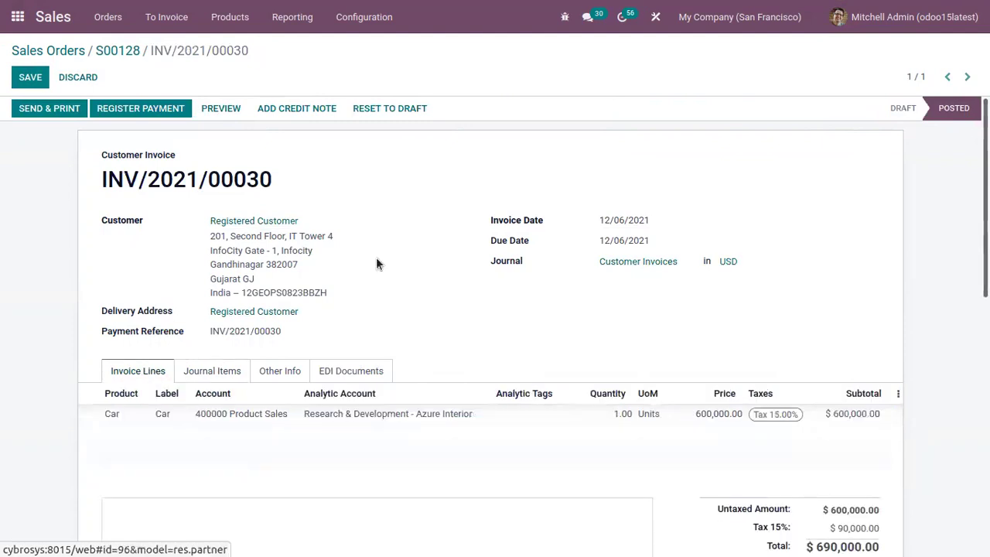
# Switch to the Accounting app and open the list of analytic items.
pyautogui.click(17, 17)
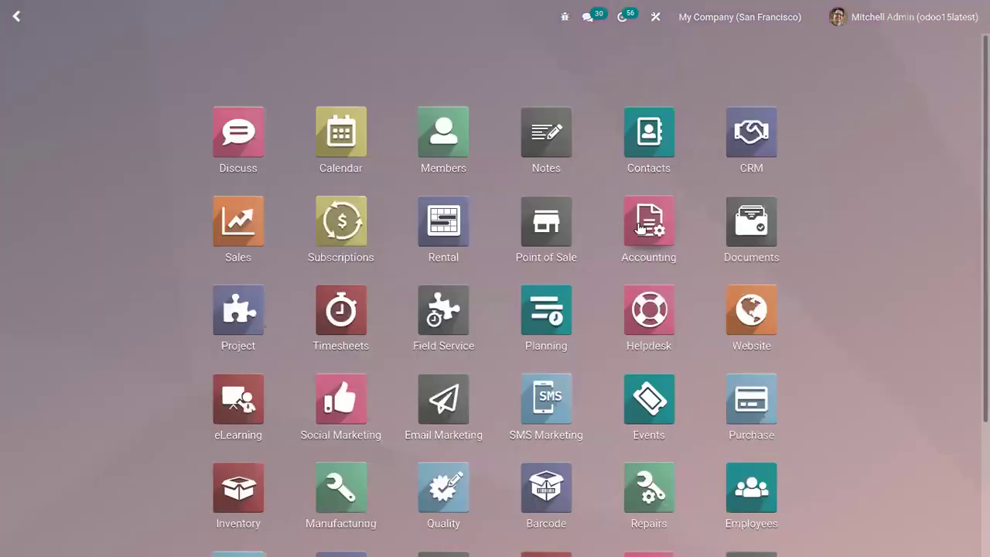
pyautogui.click(648, 224)
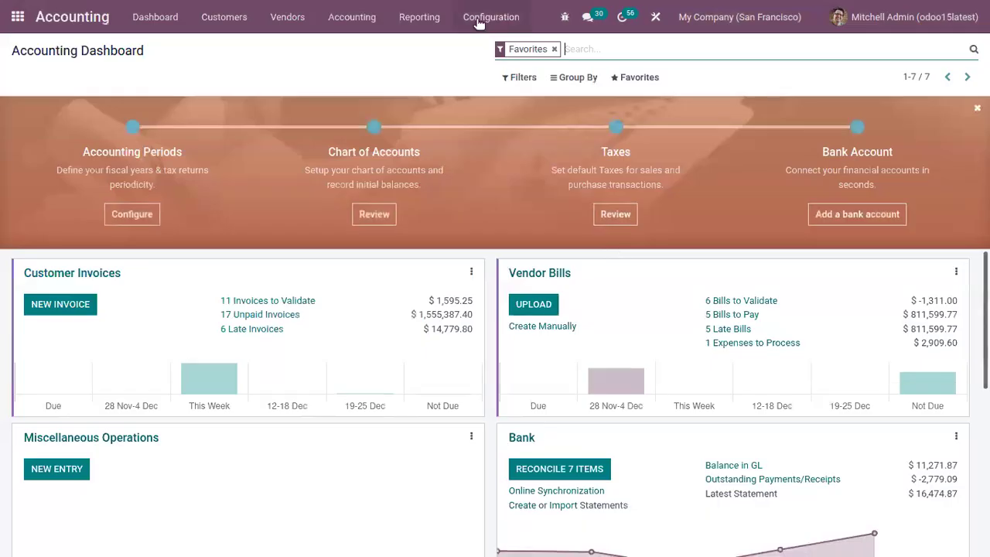
pyautogui.click(491, 17)
pyautogui.scroll(-10, 621, 205)
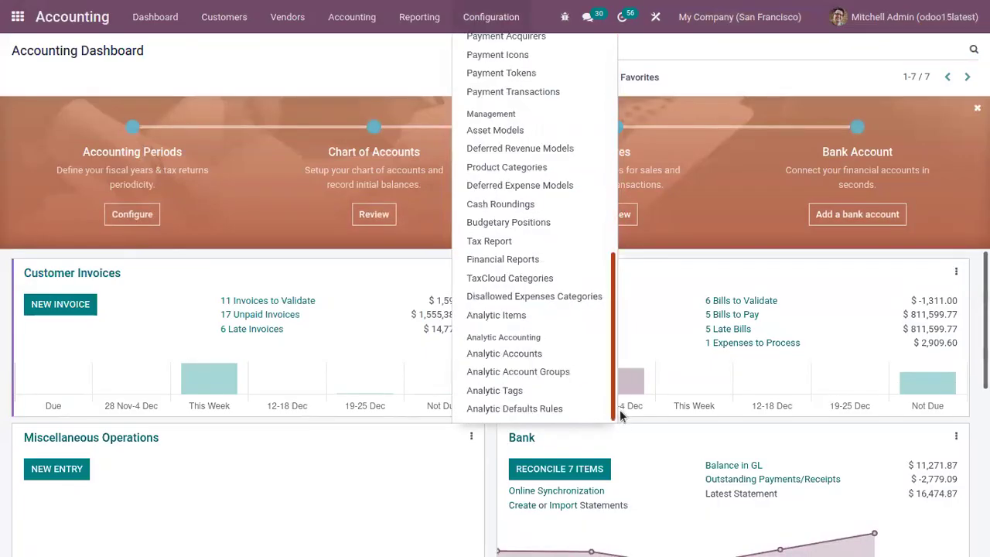
pyautogui.click(495, 315)
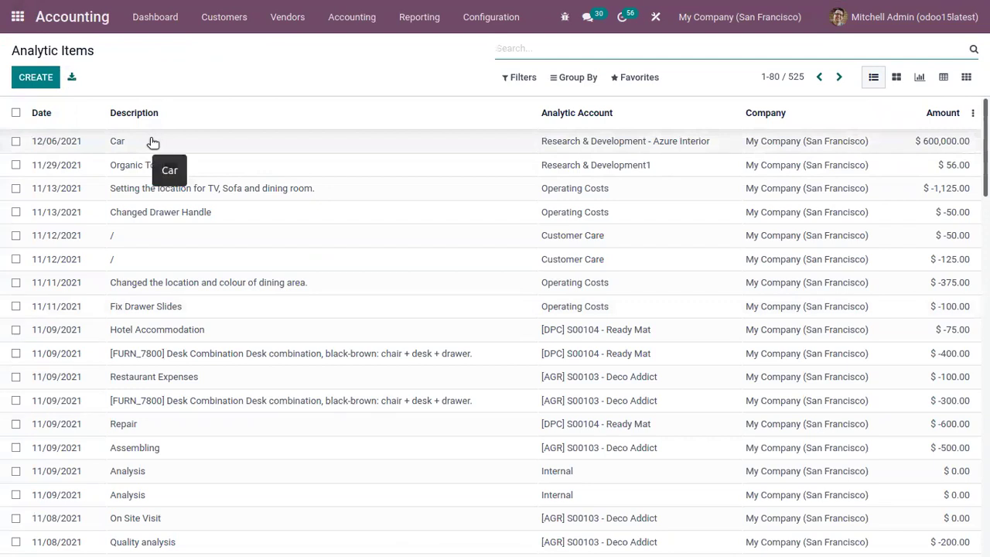
# Open the analytic item for Car dated 12/06/2021 and check its amount.
pyautogui.click(256, 147)
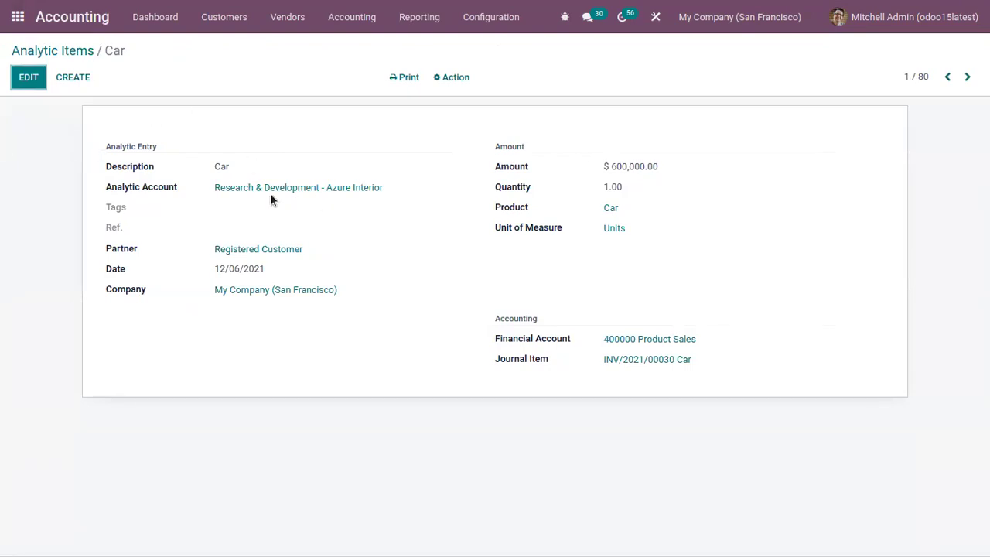
pyautogui.moveTo(612, 166); pyautogui.dragTo(673, 167)
pyautogui.click(326, 142)
# Open the Research & Development - Azure Interior analytic account from the item and display its customer invoices.
pyautogui.click(296, 190)
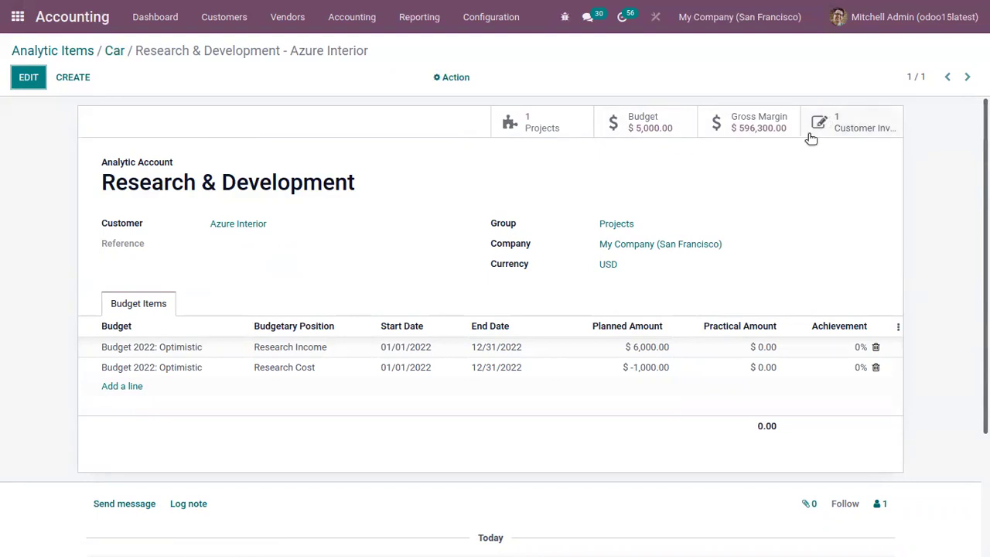
pyautogui.click(866, 126)
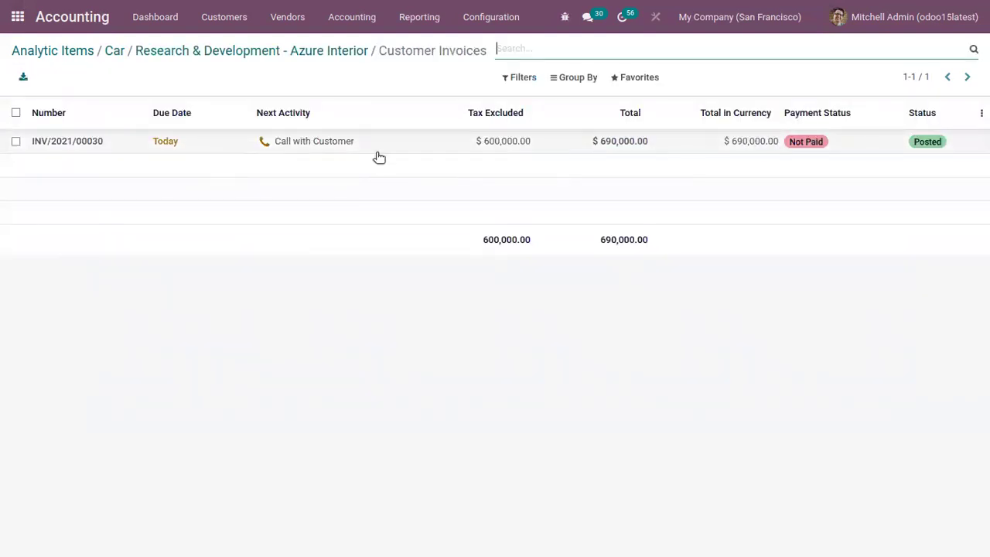
# Examine the December 2021 entries in the Research & Development account's gross margin and return to the list of analytic items.
pyautogui.click(283, 50)
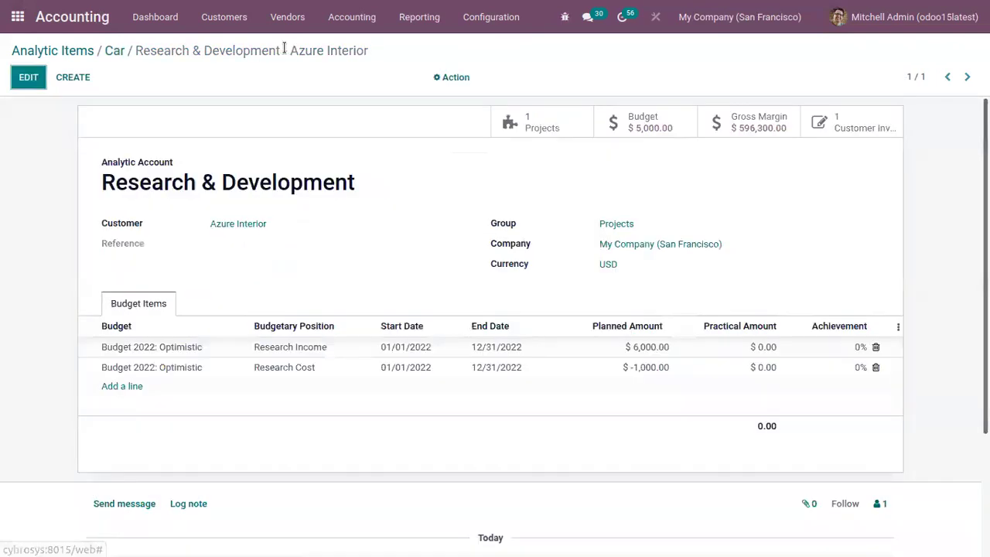
pyautogui.click(780, 124)
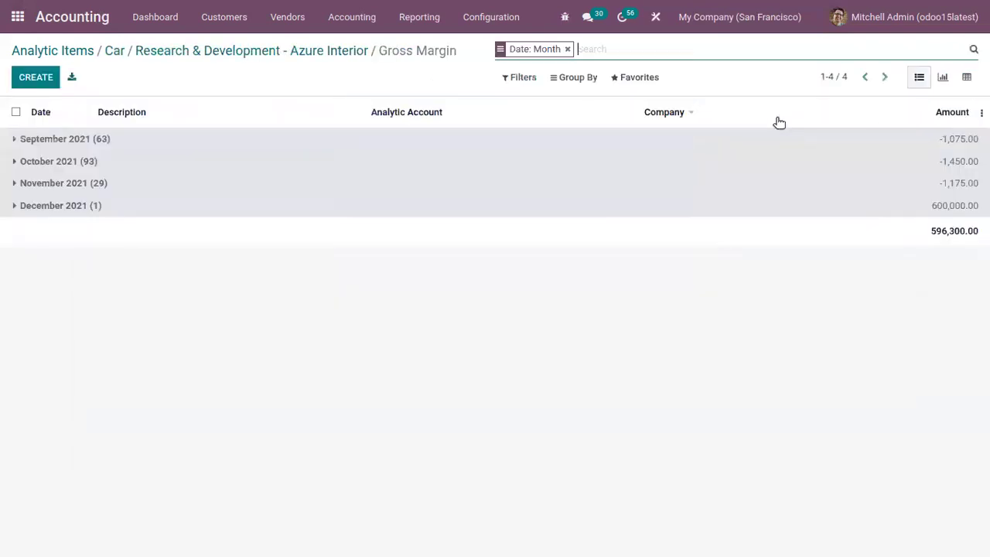
pyautogui.click(17, 209)
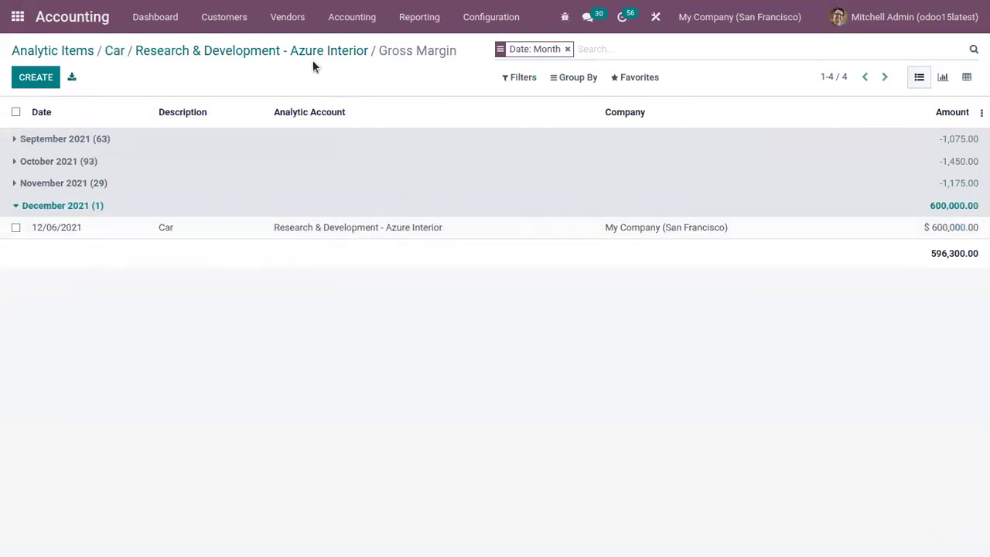
pyautogui.click(290, 50)
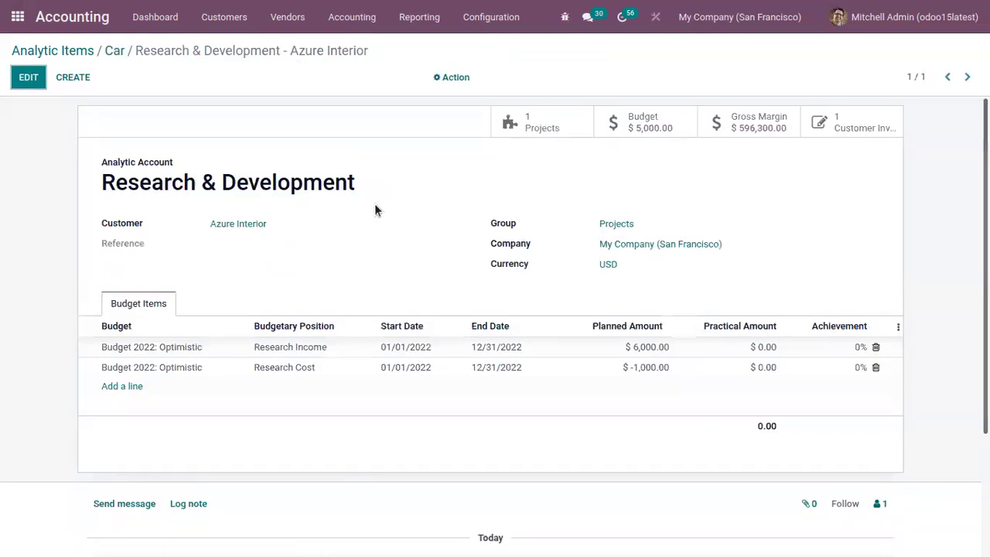
pyautogui.click(115, 50)
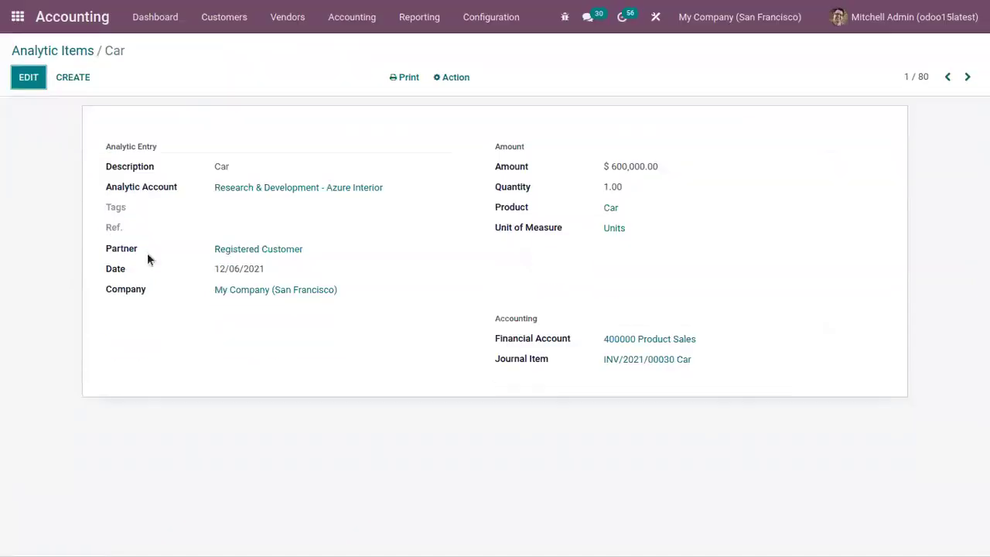
pyautogui.click(70, 51)
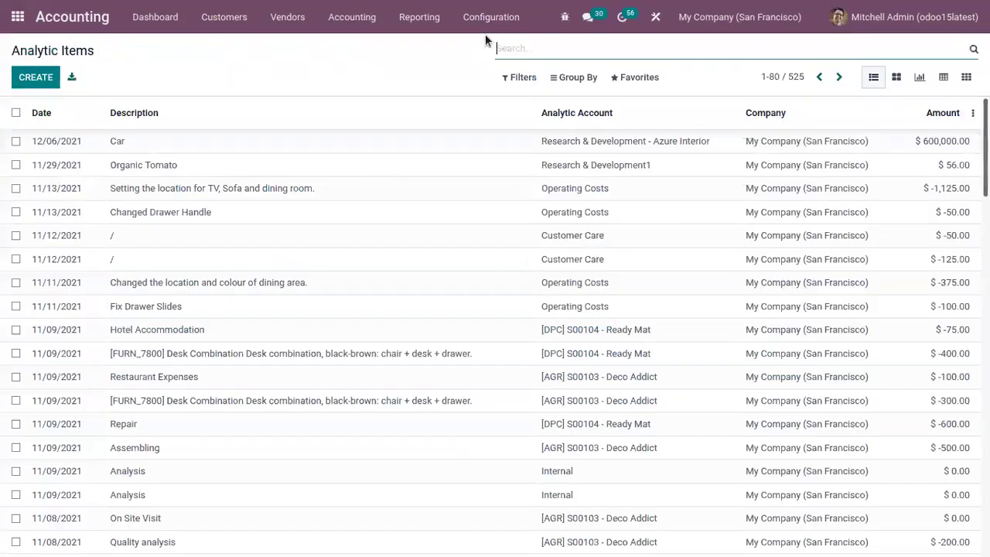
# Open the Accounting settings and check the Analytics section for the Analytic Tags option.
pyautogui.click(479, 30)
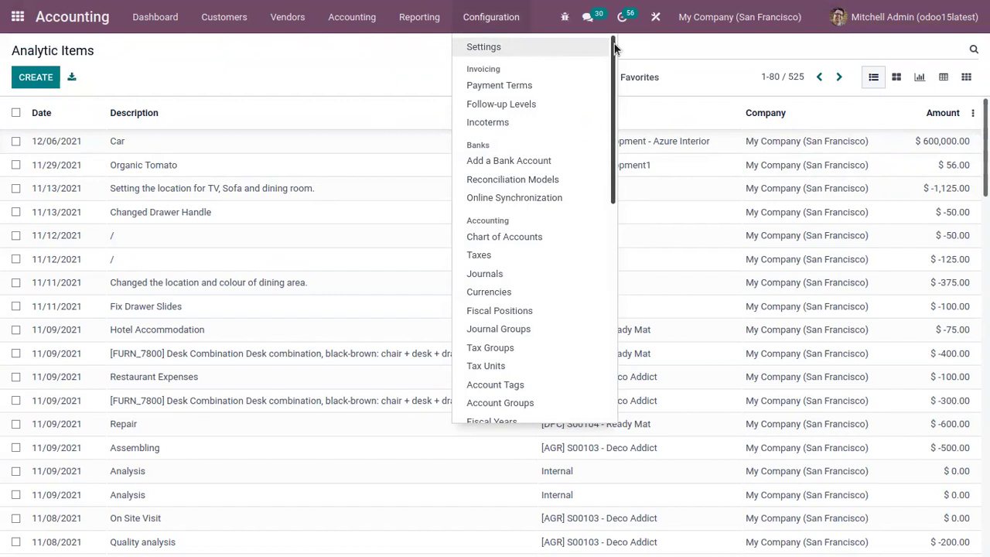
pyautogui.click(500, 49)
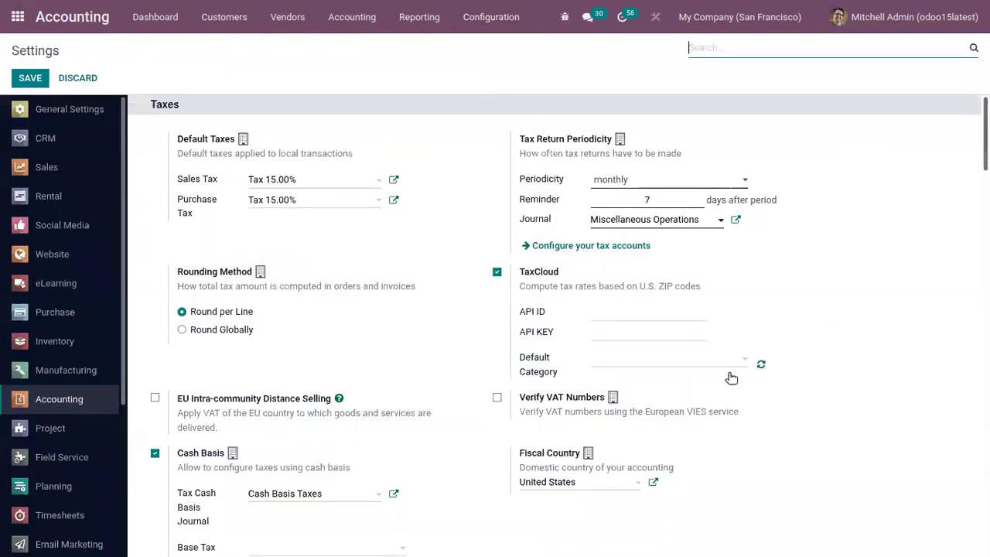
pyautogui.scroll(-20, 564, 500)
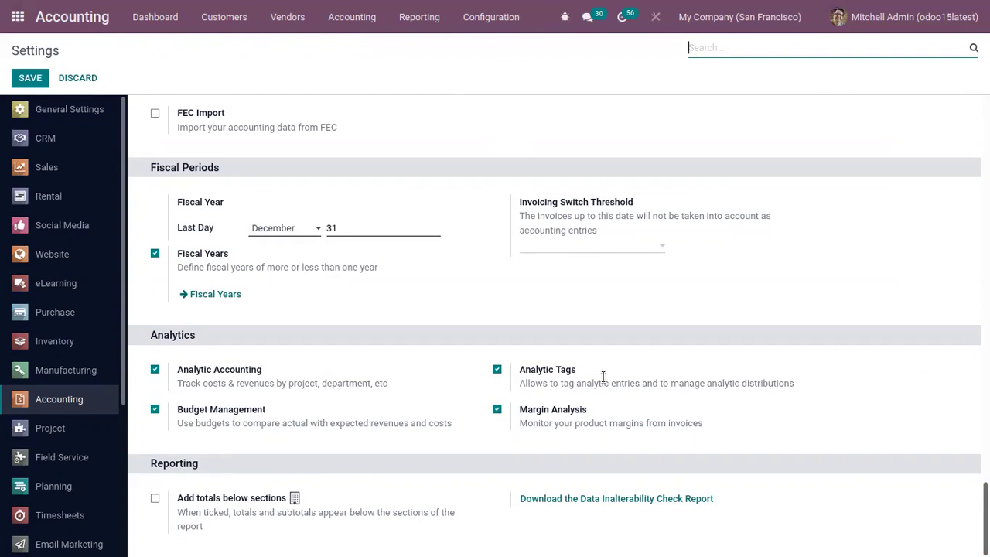
# Open the Contracts analytic tag for editing and enable its analytic distribution.
pyautogui.click(499, 18)
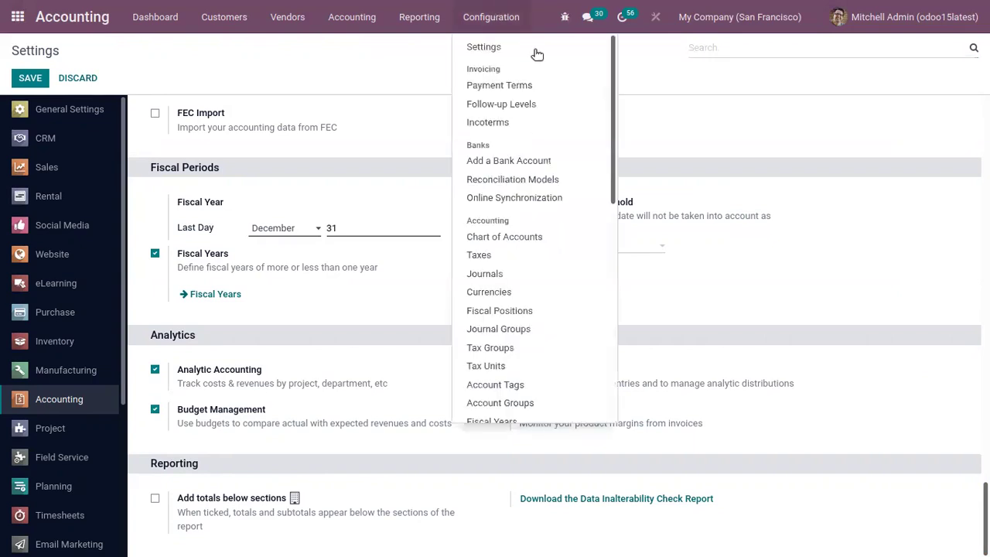
pyautogui.scroll(-3, 614, 118)
pyautogui.scroll(-5, 541, 348)
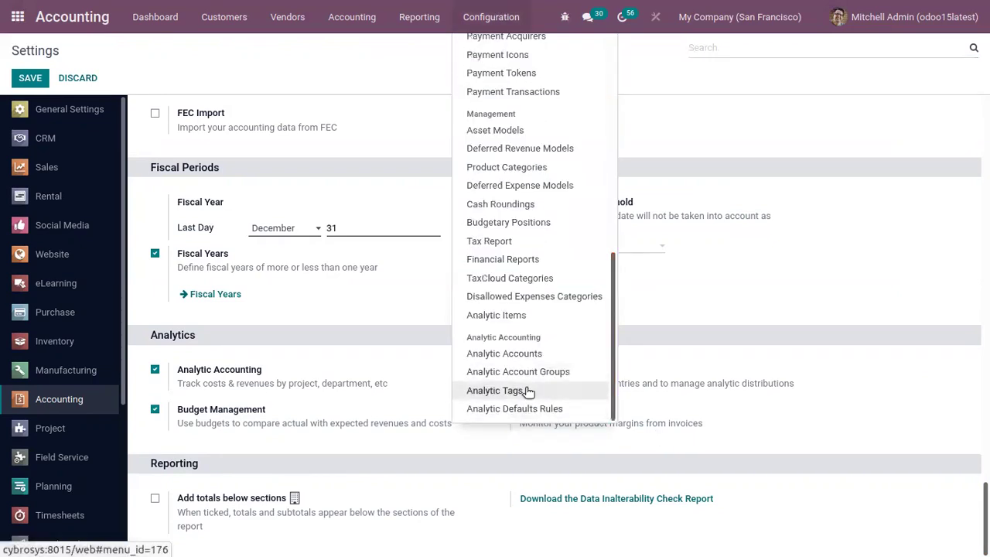
pyautogui.click(528, 392)
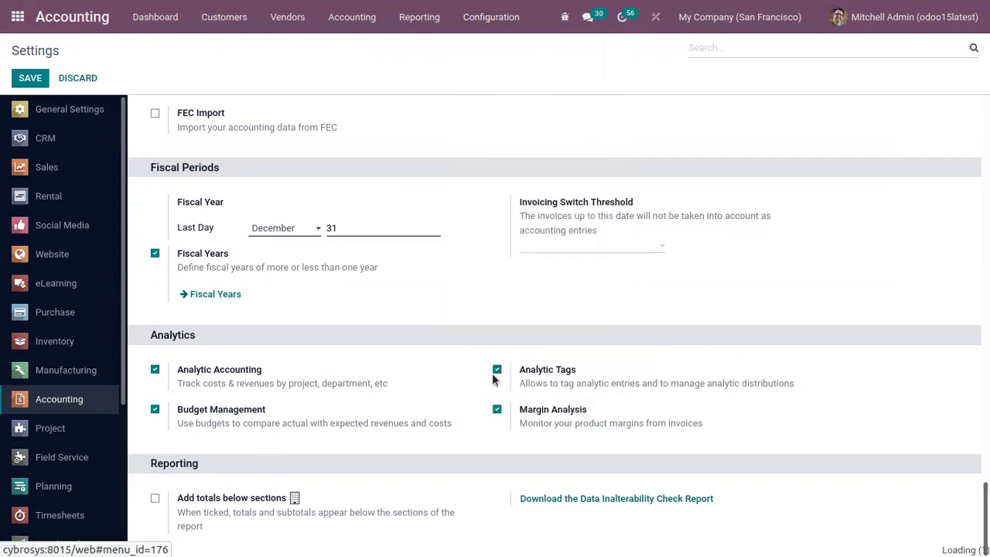
pyautogui.click(73, 141)
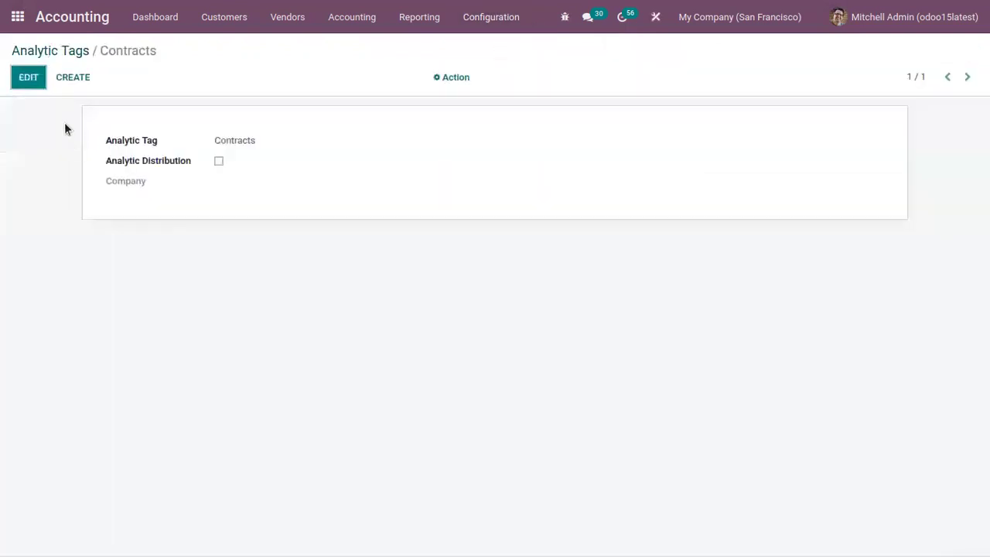
pyautogui.click(33, 78)
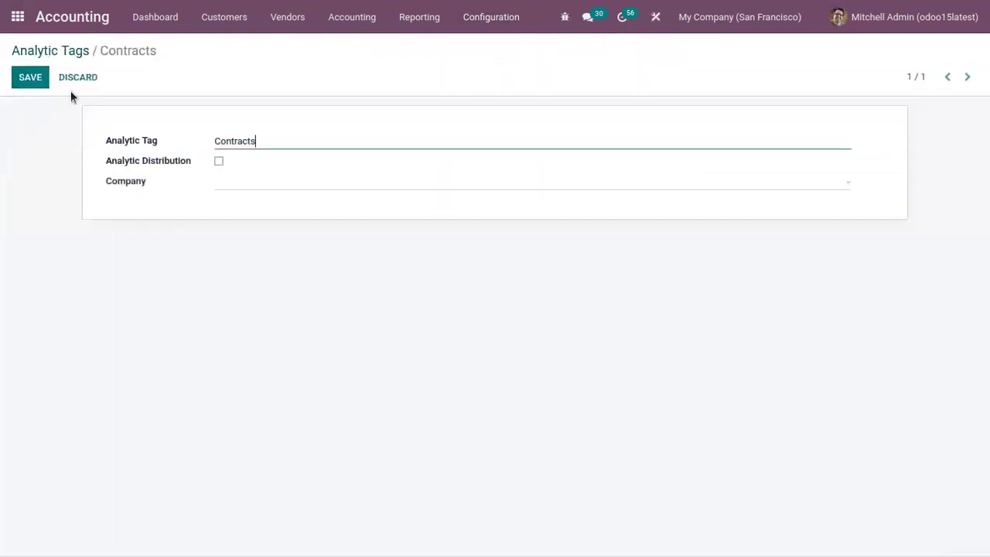
pyautogui.click(219, 162)
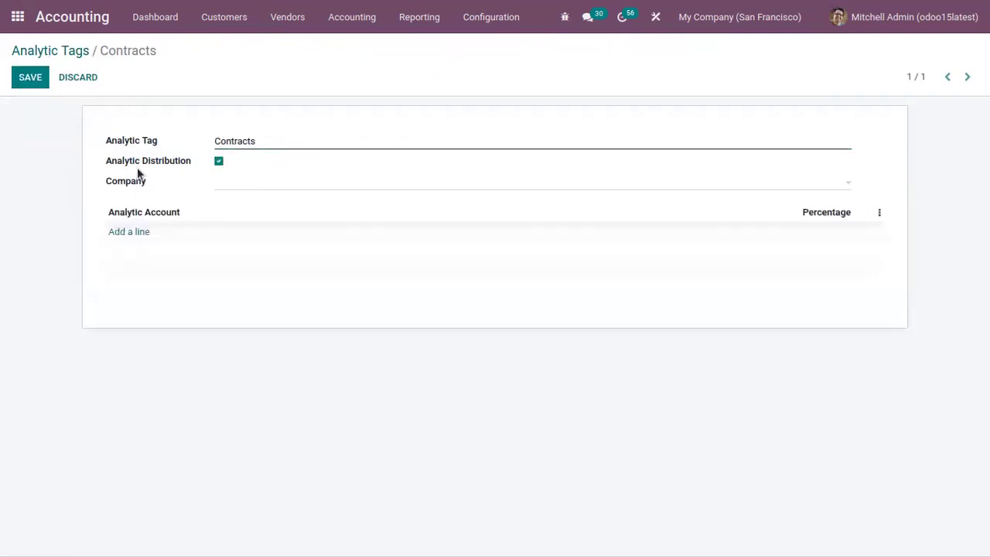
# Add a distribution line to the Contracts tag with a newly created analytic account named Vehicle Revenue 1.
pyautogui.click(140, 233)
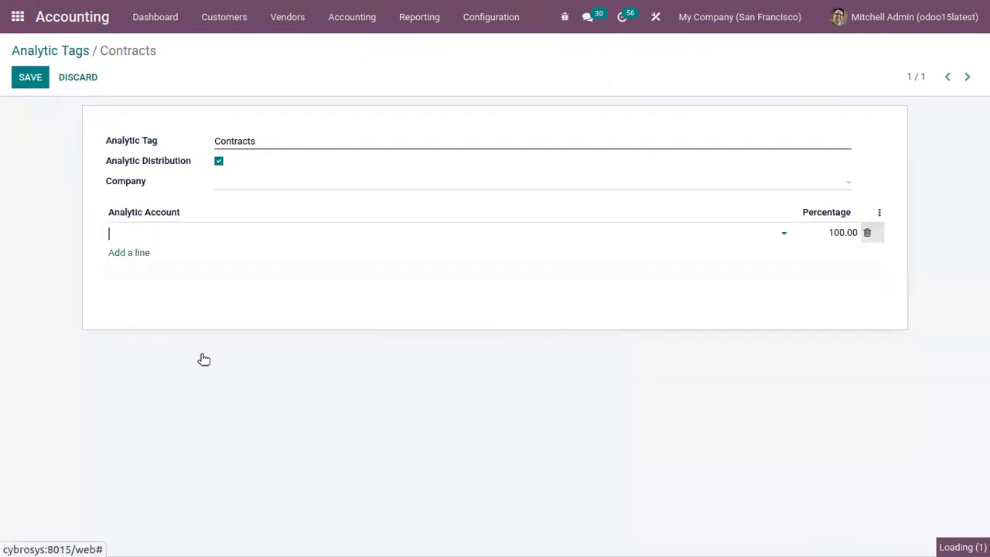
pyautogui.click(203, 359)
pyautogui.scroll(-5, 729, 406)
pyautogui.click(184, 519)
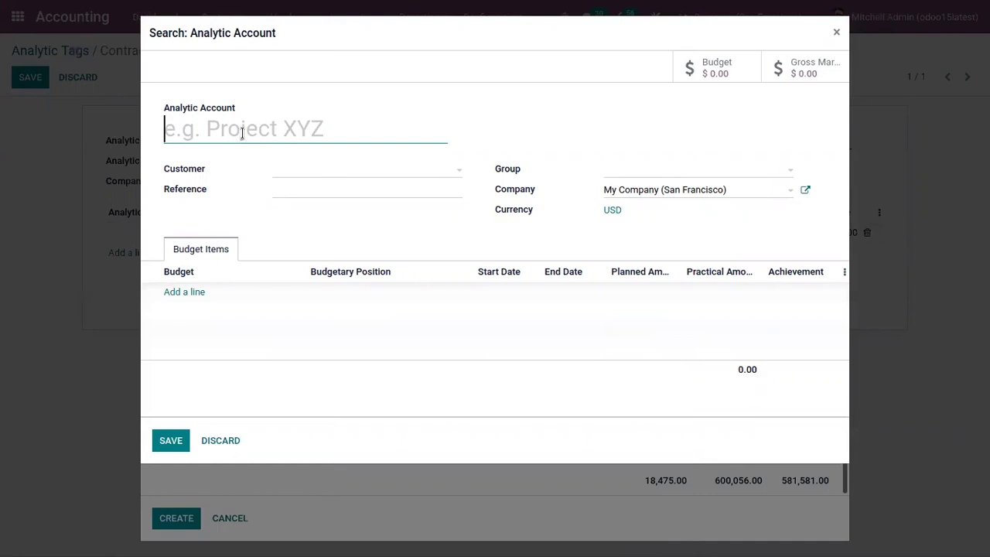
pyautogui.write('Vehicle Revenue')
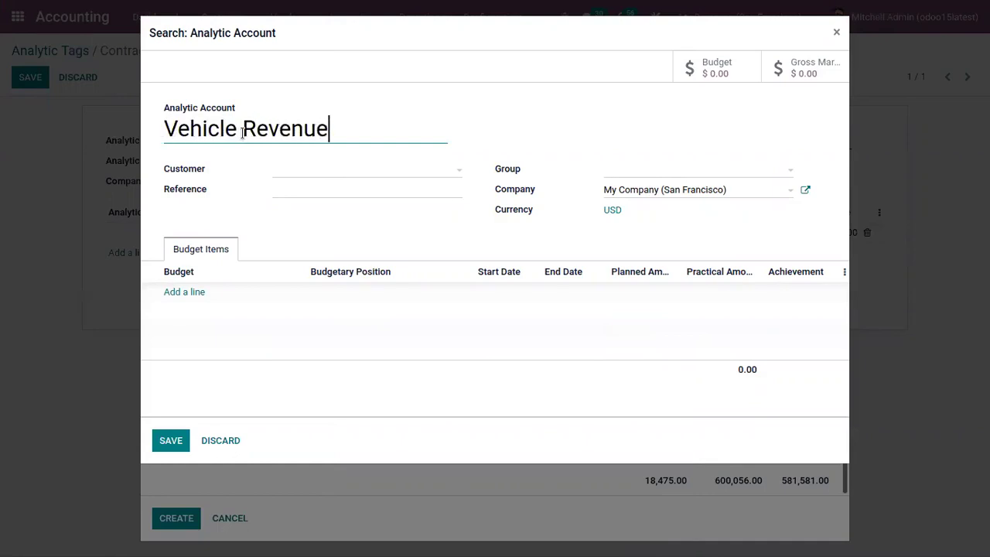
pyautogui.write(' 1')
pyautogui.click(171, 440)
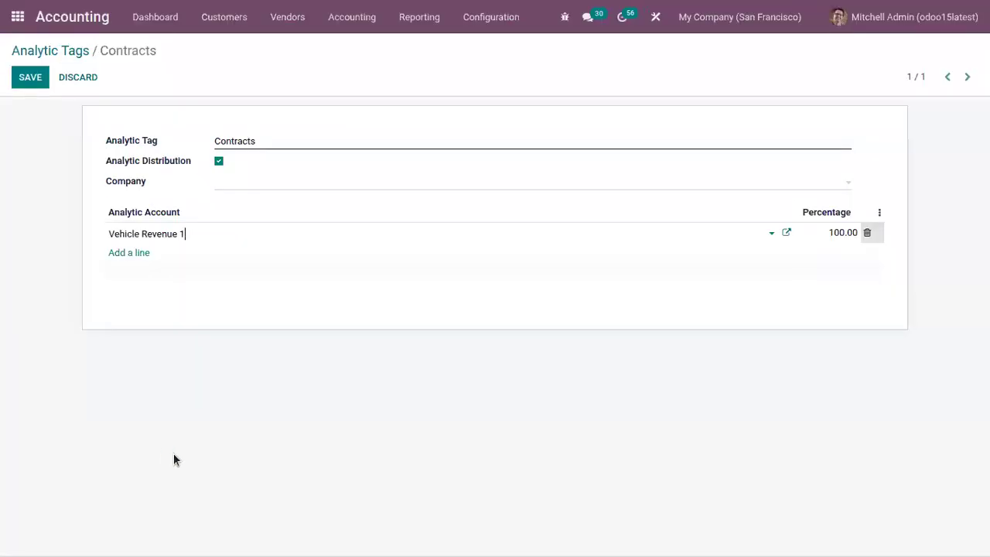
# Add a second distribution line with a newly created analytic account named Vehicle Revenue 2.
pyautogui.click(129, 252)
pyautogui.click(131, 256)
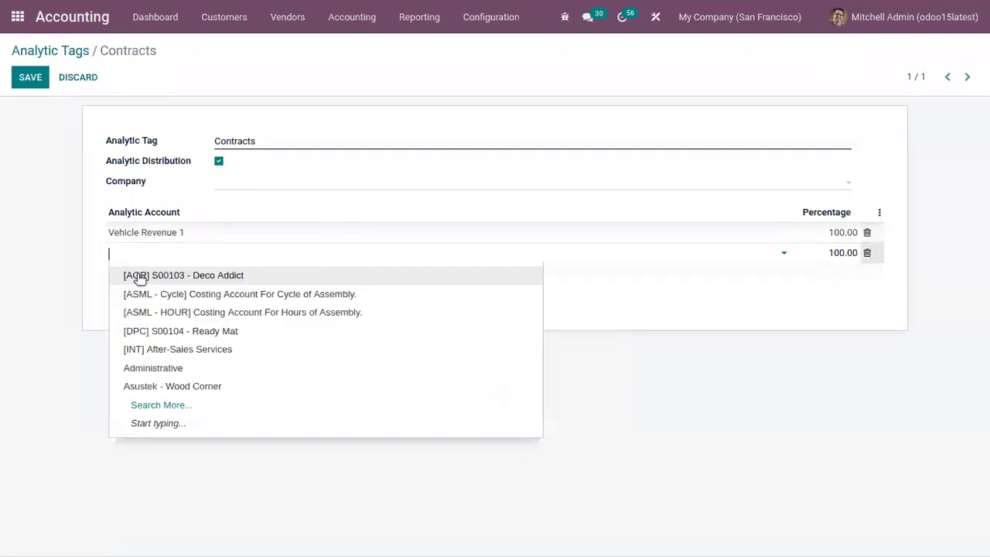
pyautogui.click(142, 252)
pyautogui.write('Vew')
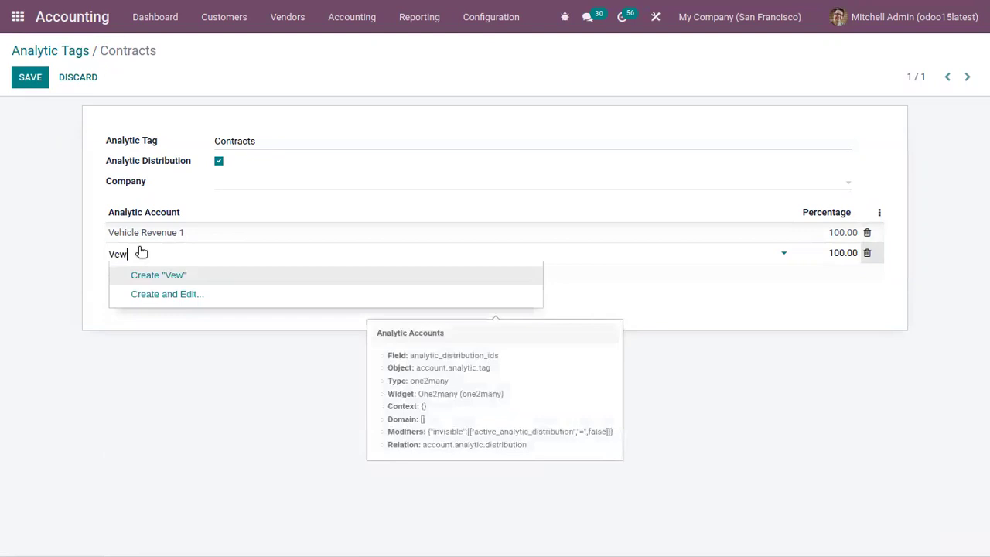
pyautogui.press('BackSpace')
pyautogui.write('hicle')
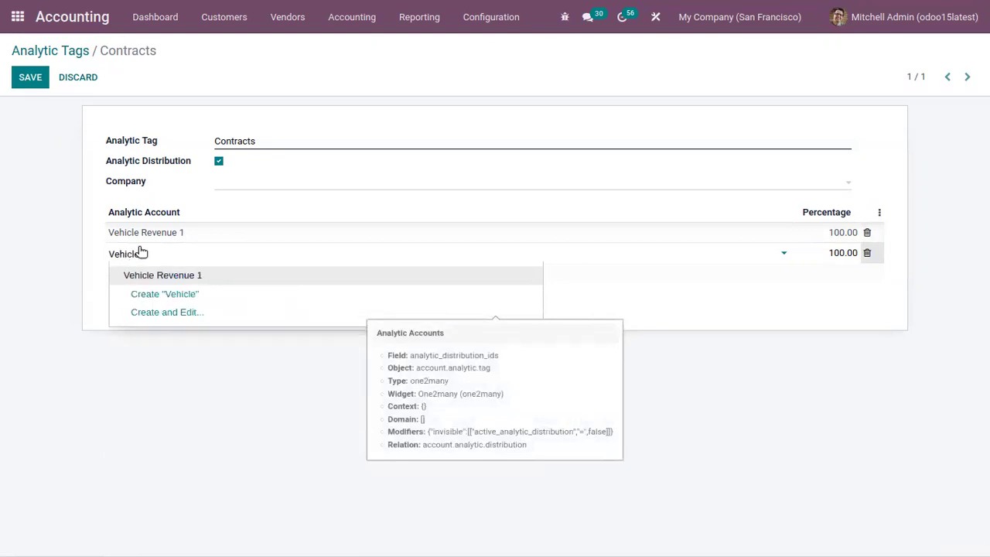
pyautogui.write(' Revenue 2')
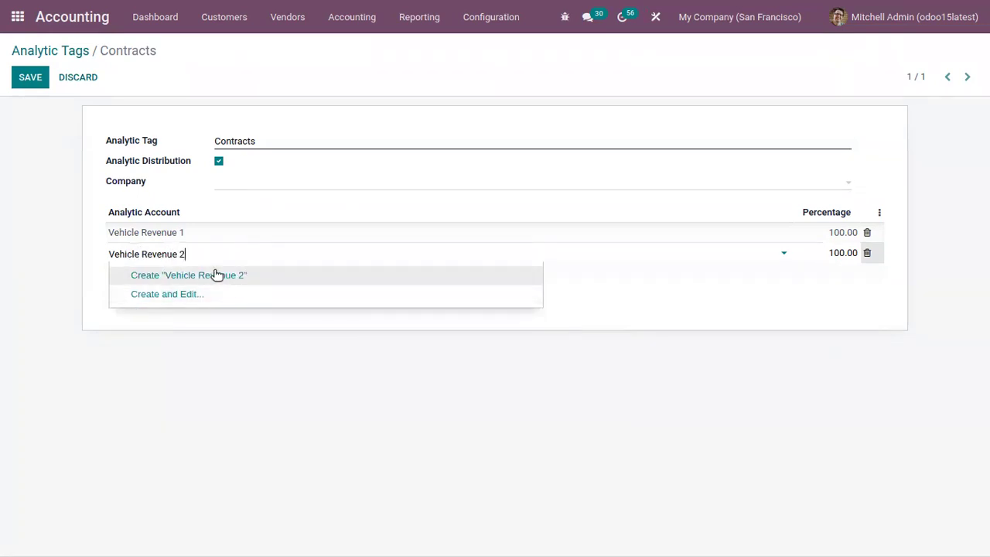
pyautogui.click(198, 293)
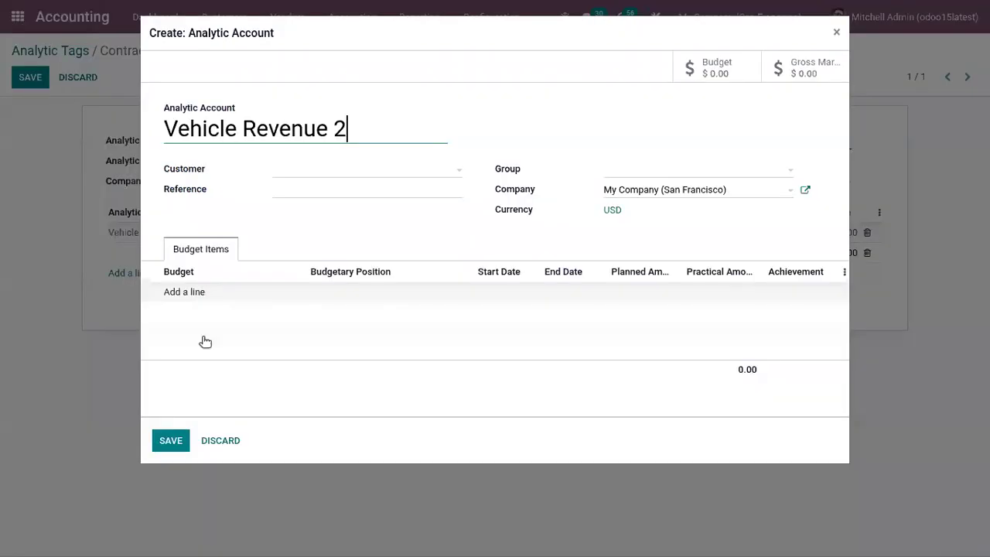
pyautogui.click(163, 442)
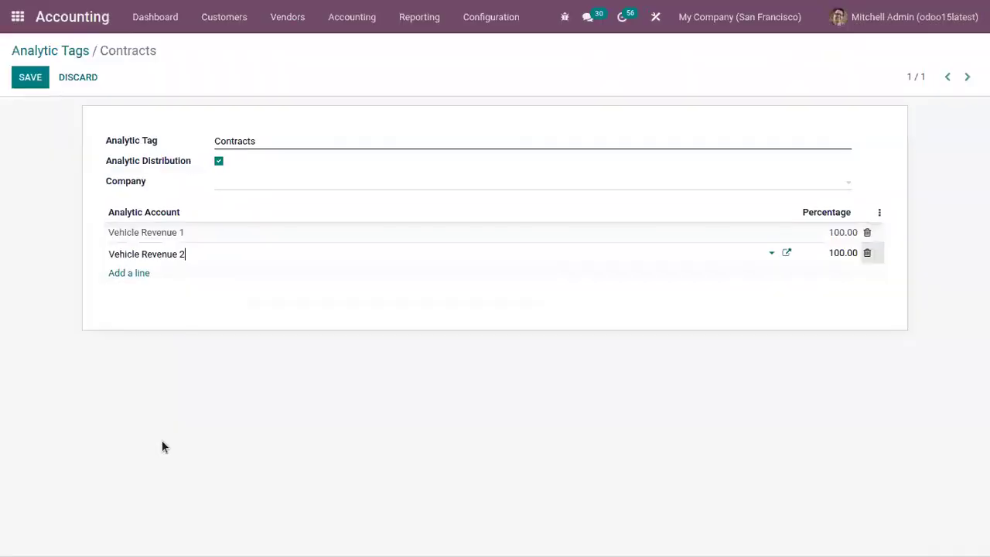
# Set the percentage of both Vehicle Revenue 1 and Vehicle Revenue 2 to 50 and save the Contracts tag.
pyautogui.moveTo(166, 230)
pyautogui.click(829, 232)
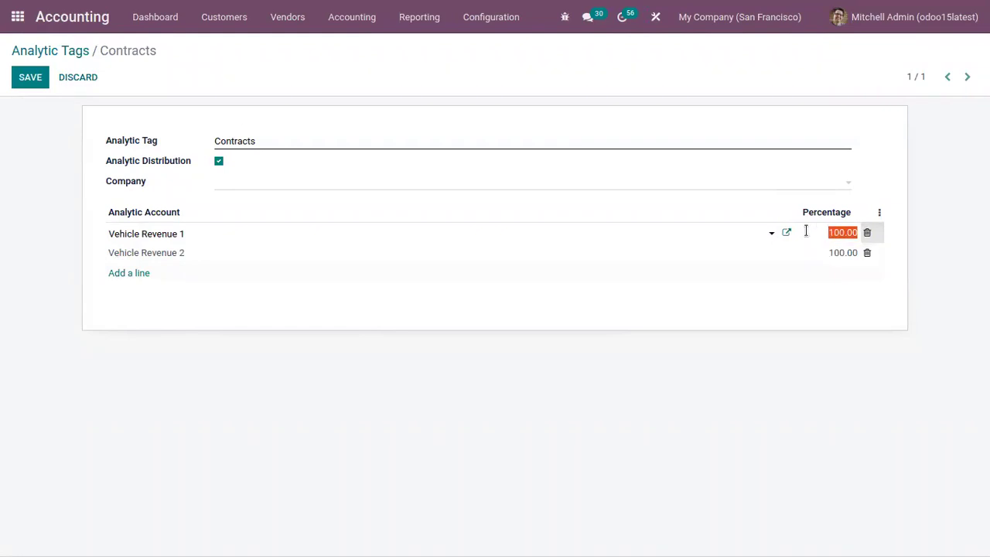
pyautogui.write('50')
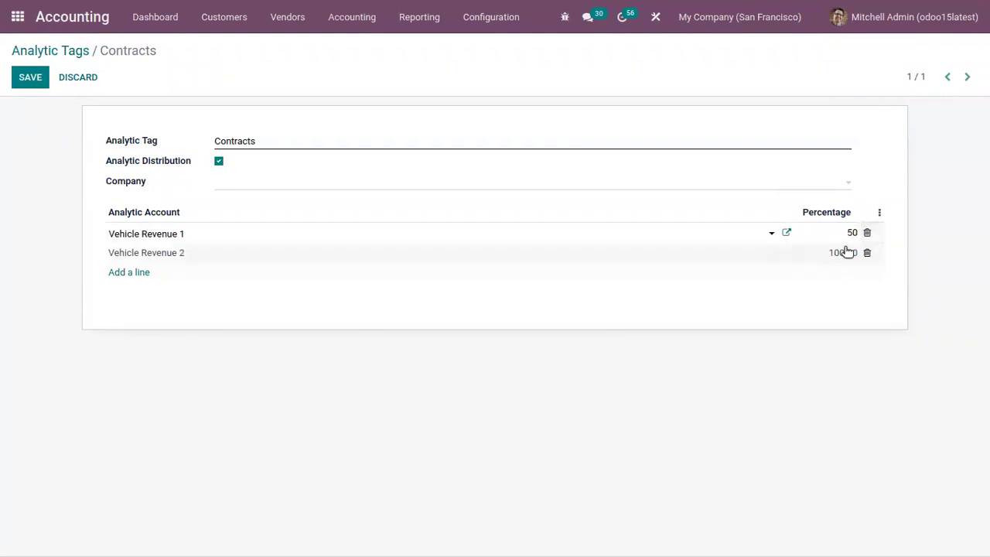
pyautogui.click(842, 254)
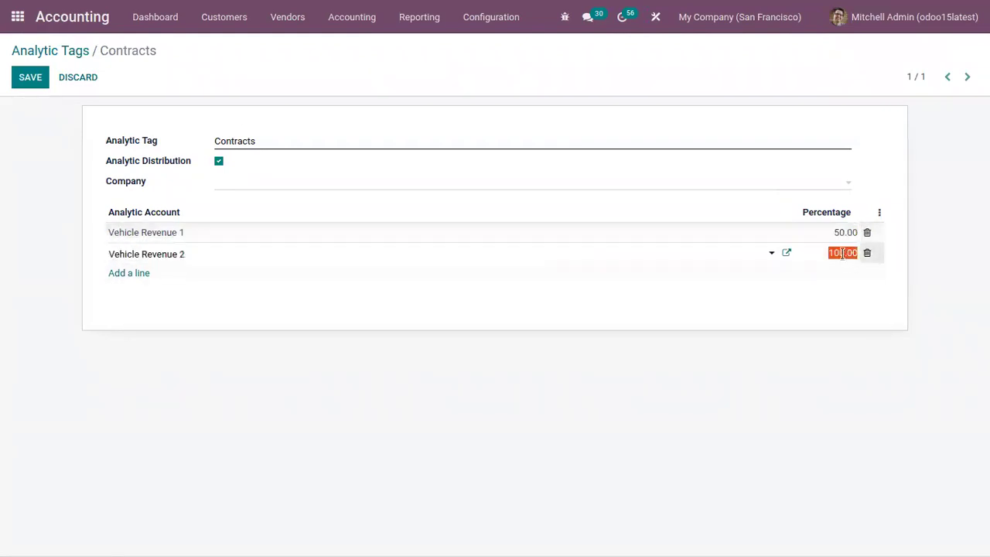
pyautogui.write('50')
pyautogui.click(171, 324)
pyautogui.click(27, 83)
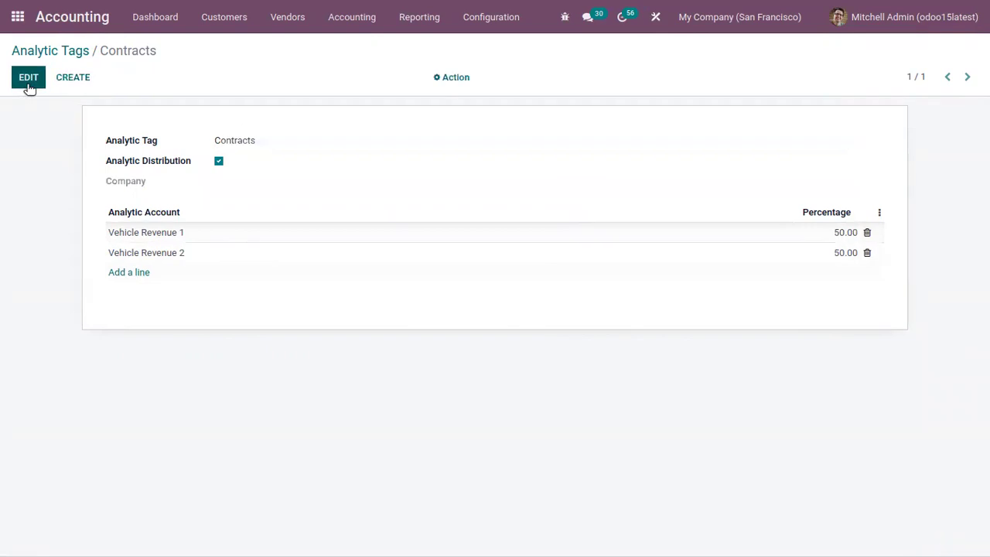
# Create a new customer invoice with Deco Addict as the customer.
pyautogui.click(220, 19)
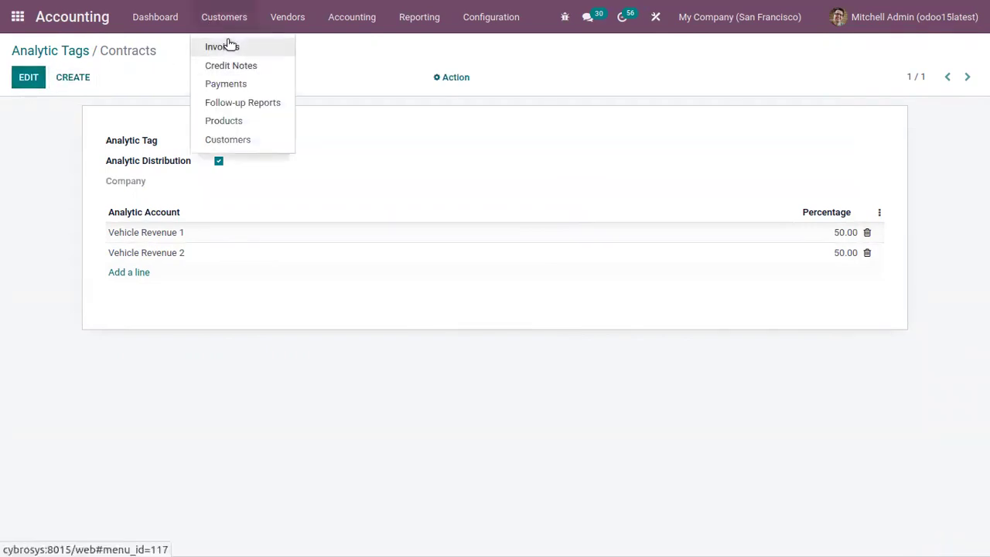
pyautogui.click(231, 50)
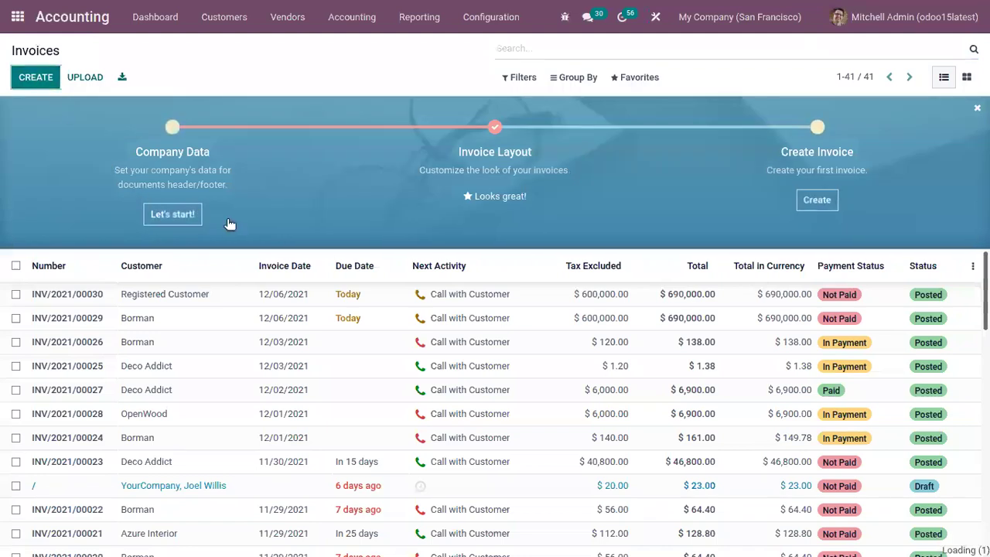
pyautogui.hotkey('alt', 'c')
pyautogui.click(254, 225)
pyautogui.click(283, 245)
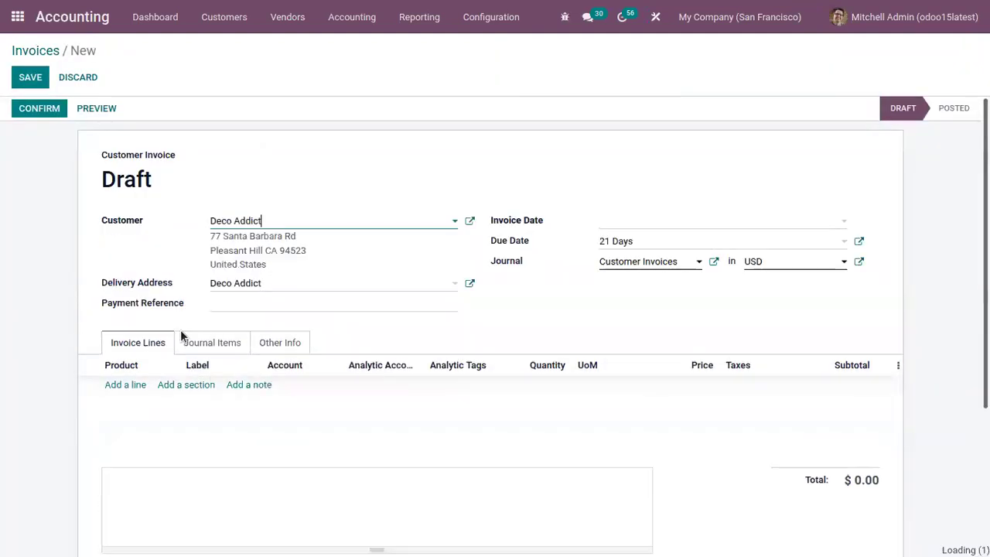
# Add an invoice line for the product Car and assign it the Contracts analytic tag.
pyautogui.click(133, 382)
pyautogui.write('car')
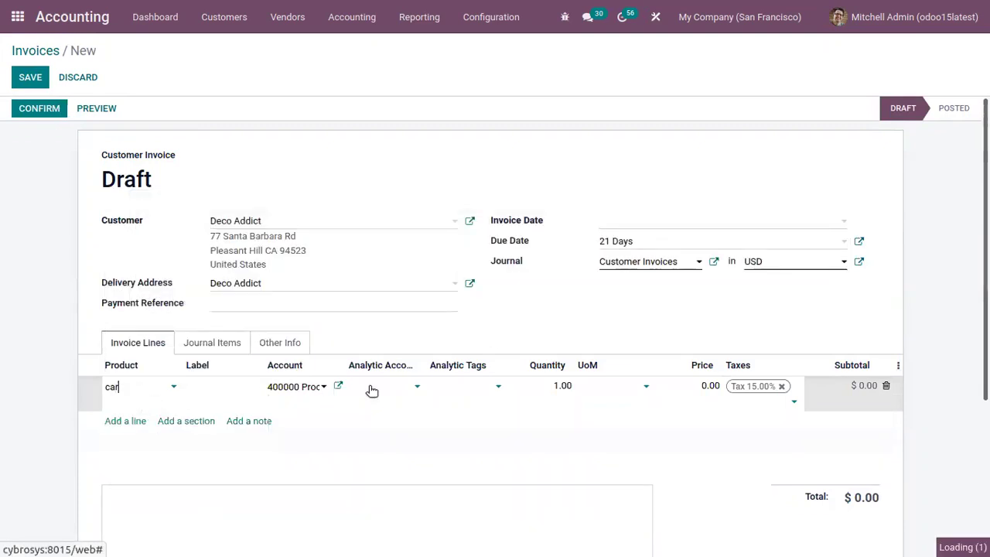
pyautogui.click(371, 388)
pyautogui.click(456, 386)
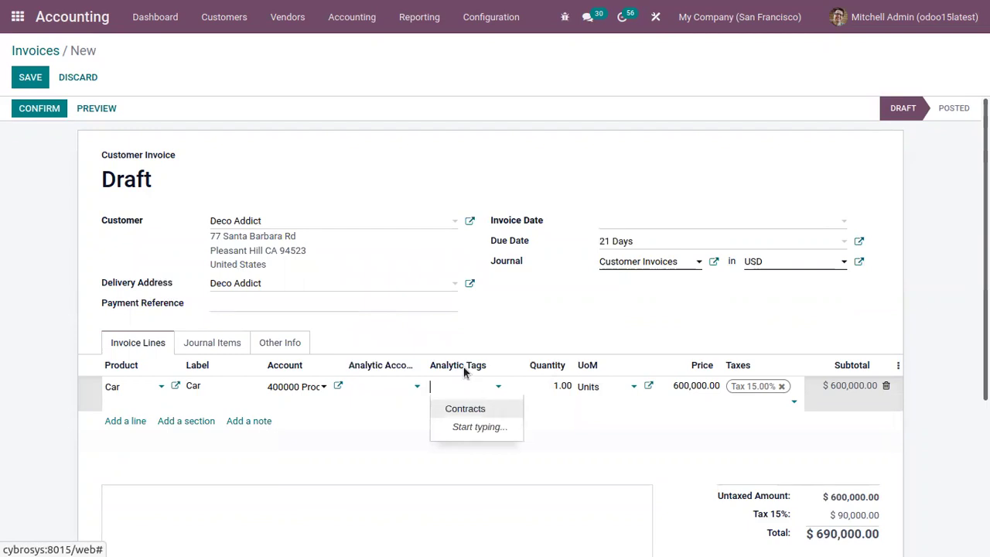
pyautogui.click(479, 414)
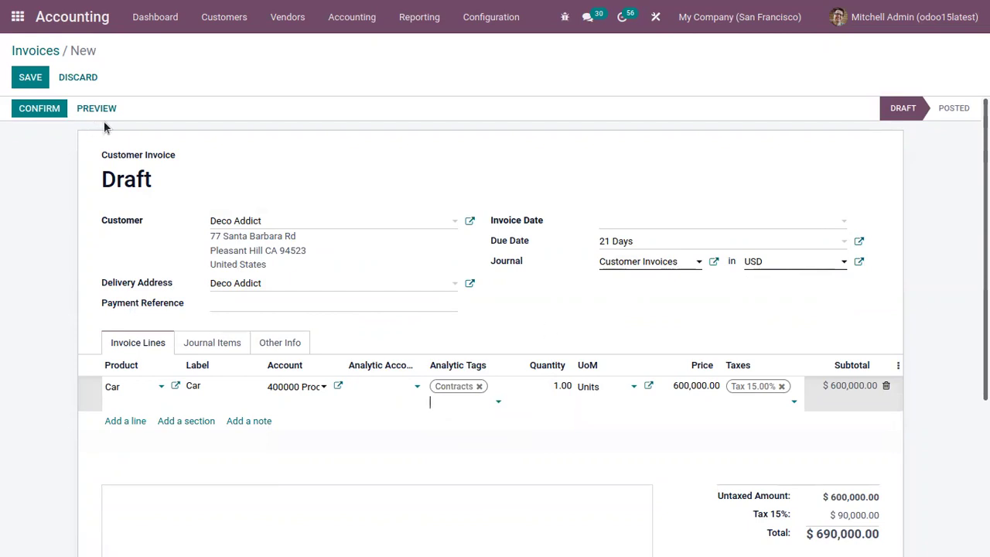
# Confirm the Car invoice and check the Vehicle Revenue 1 and Vehicle Revenue 2 balances in the analytic accounts list.
pyautogui.click(65, 108)
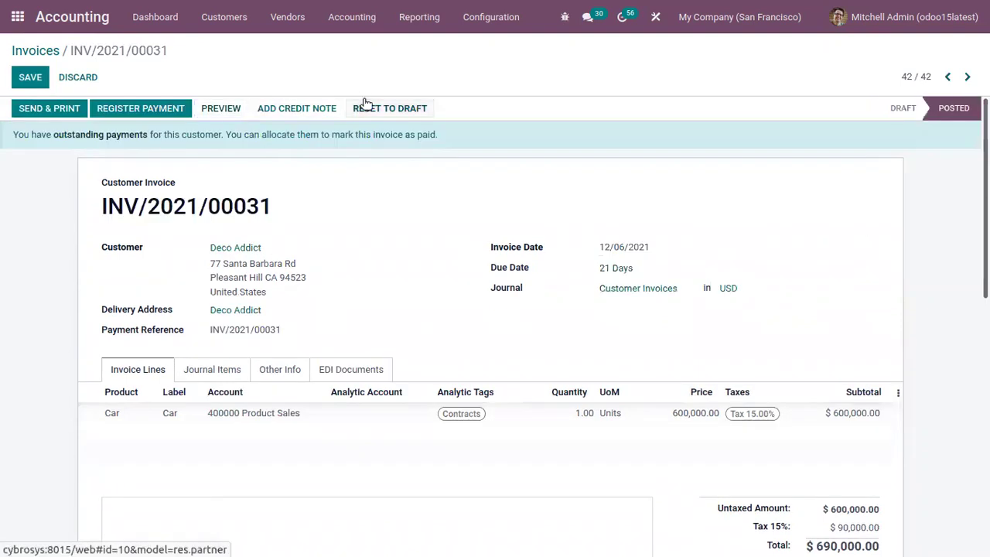
pyautogui.click(488, 11)
pyautogui.moveTo(608, 201); pyautogui.dragTo(639, 450)
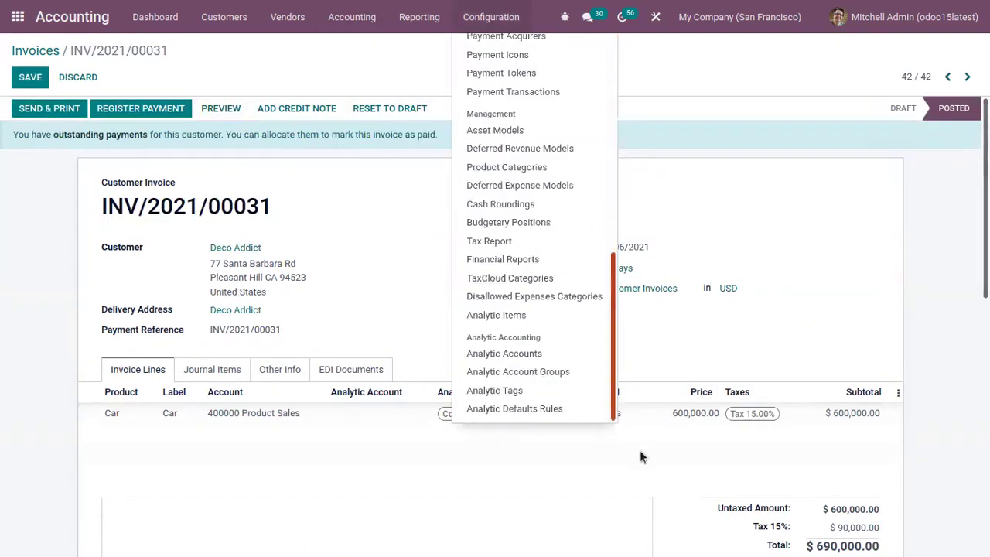
pyautogui.click(552, 353)
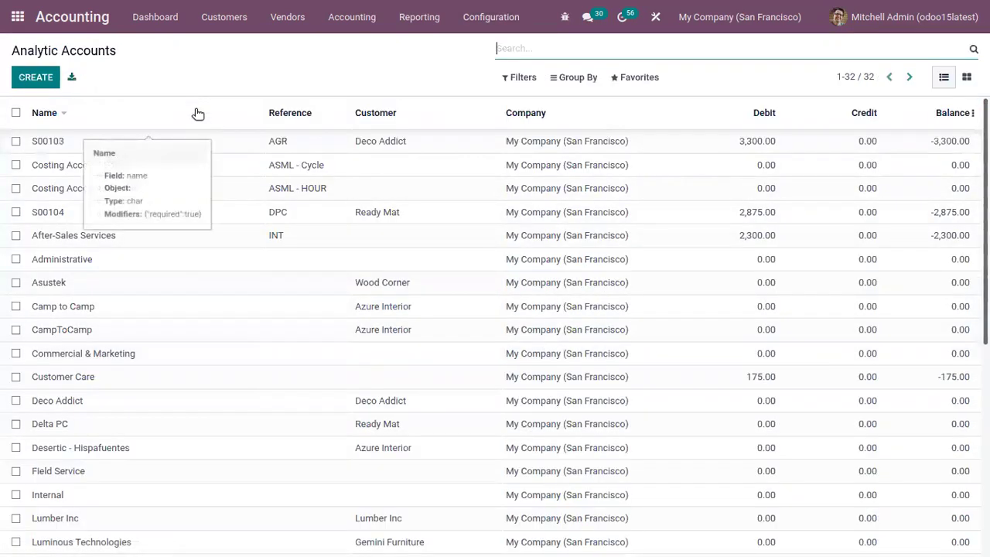
pyautogui.scroll(-3, 495, 325)
pyautogui.scroll(-2, 495, 325)
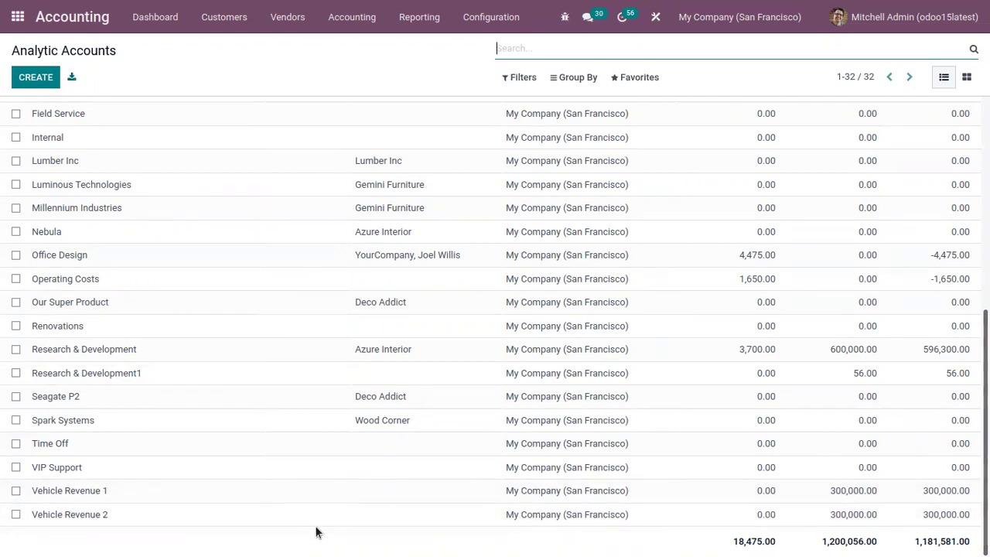
# Open the Contracts analytic tag and review how its distribution percentages are split between the analytic accounts.
pyautogui.click(491, 17)
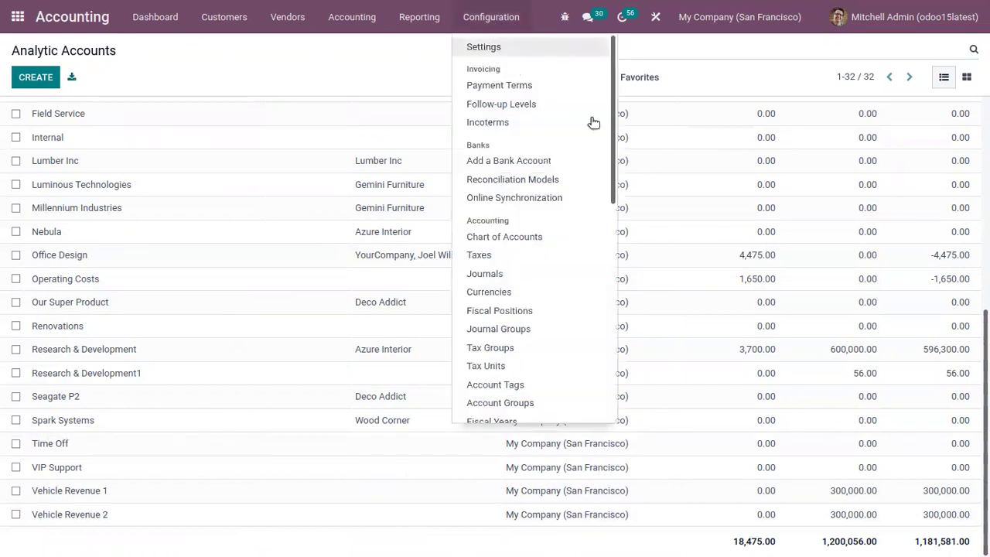
pyautogui.scroll(-6, 593, 232)
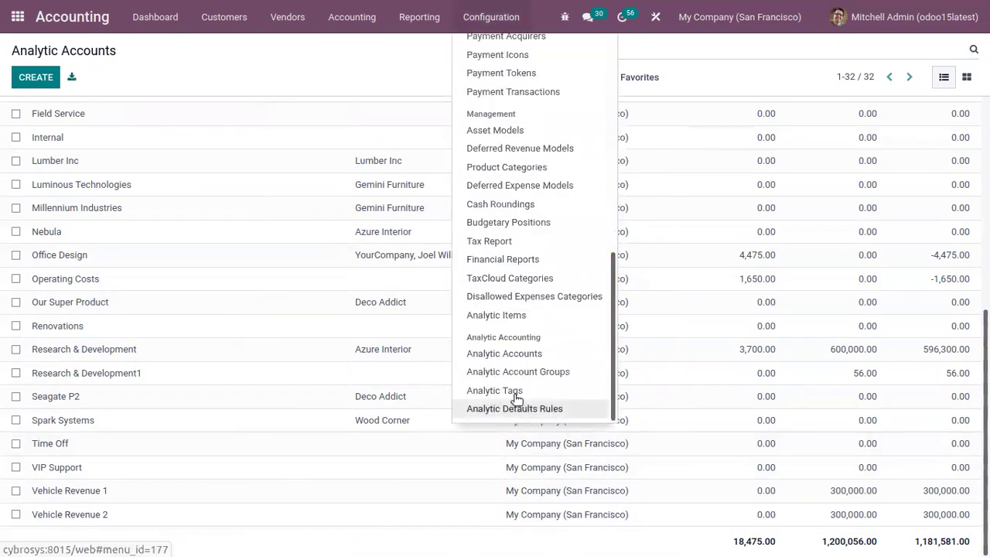
pyautogui.click(516, 396)
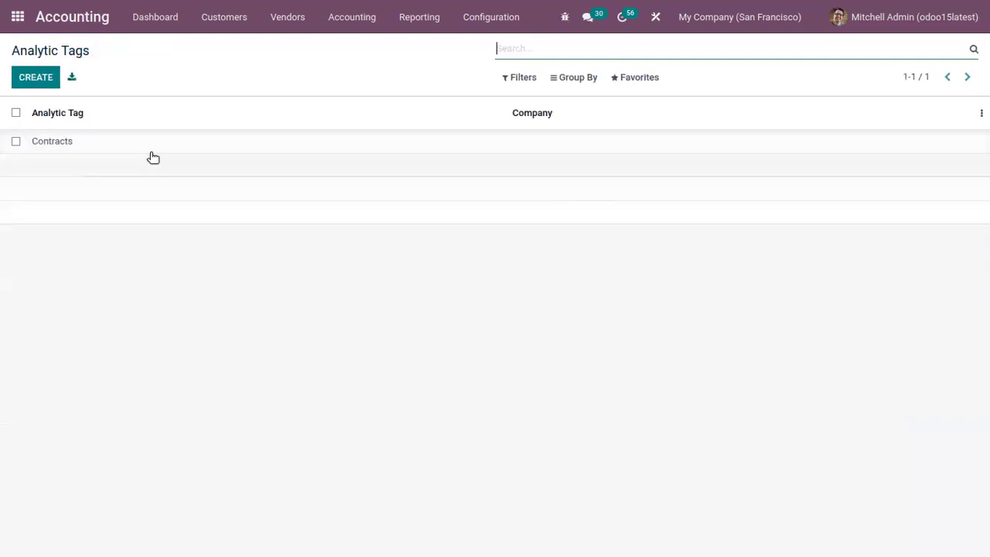
pyautogui.click(152, 151)
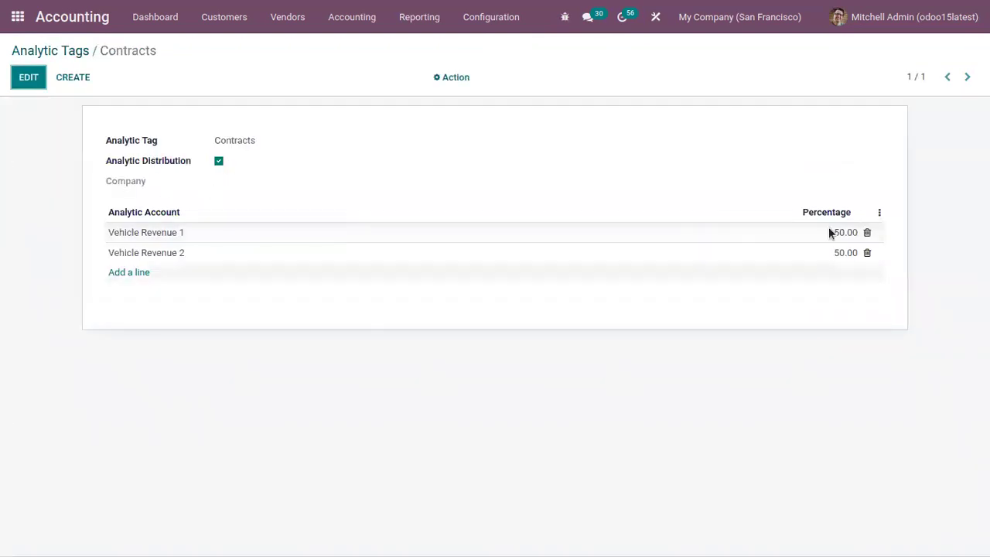
pyautogui.moveTo(833, 228)
pyautogui.moveTo(151, 238)
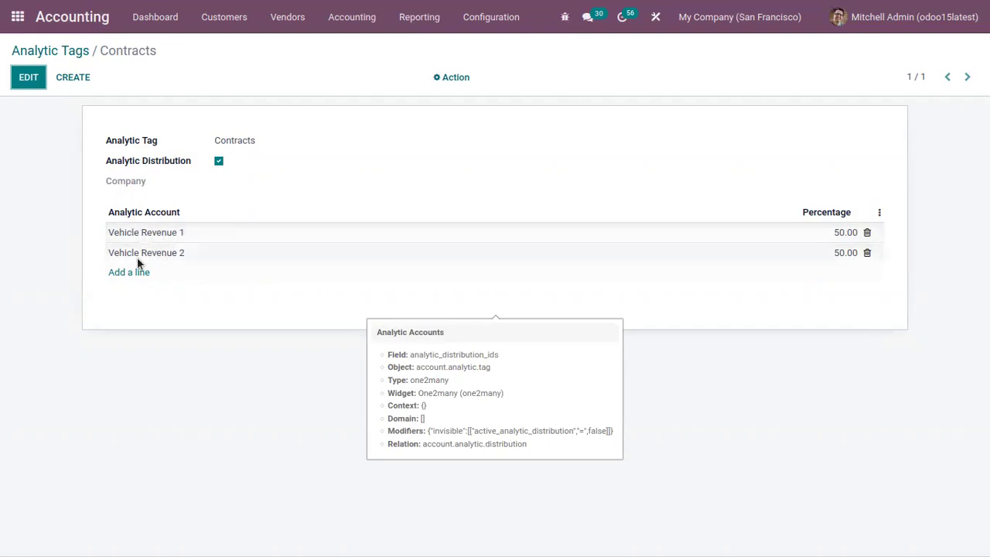
# Return to the list of analytic accounts and look over their debit, credit and balance figures.
pyautogui.click(490, 17)
pyautogui.scroll(-10, 525, 359)
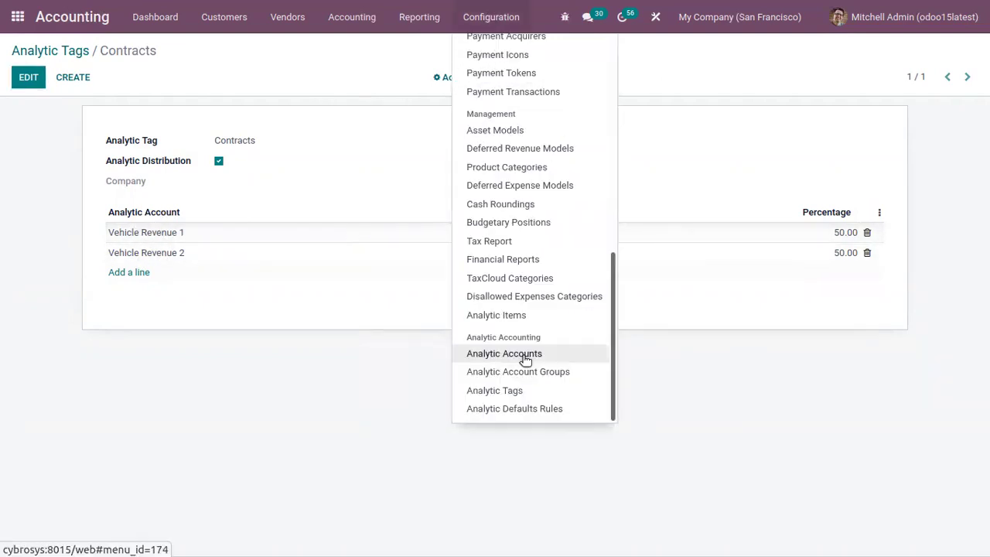
pyautogui.click(504, 353)
pyautogui.scroll(-2, 523, 358)
pyautogui.scroll(2, 464, 232)
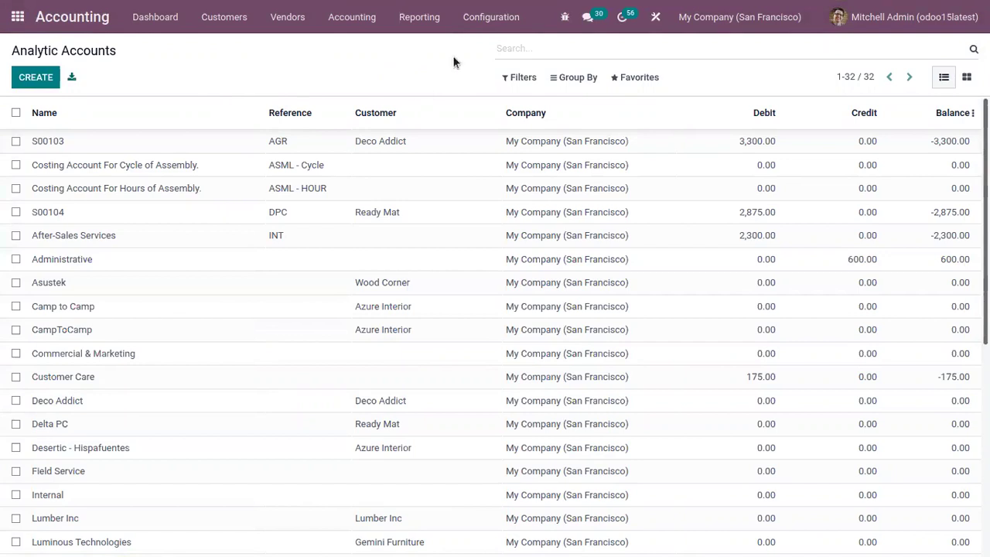
# Start a new analytic defaults rule with the product Bag and the partner Azure Interior as its conditions.
pyautogui.click(497, 23)
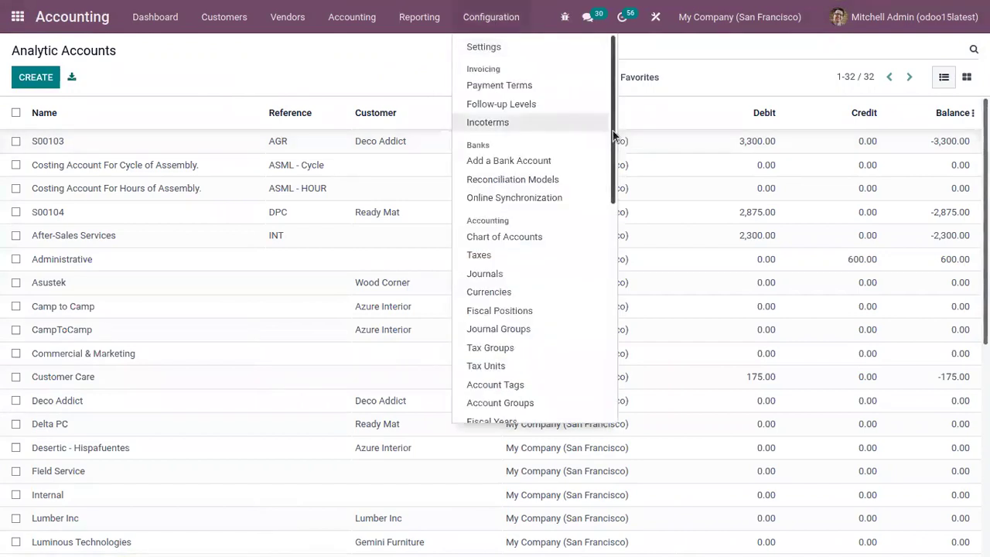
pyautogui.scroll(-2, 612, 130)
pyautogui.scroll(-3, 610, 377)
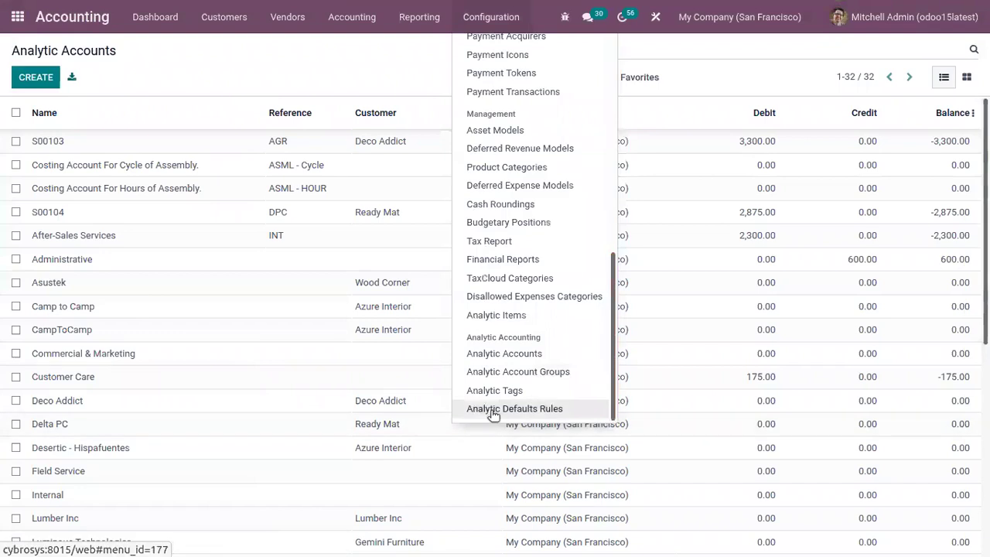
pyautogui.click(522, 410)
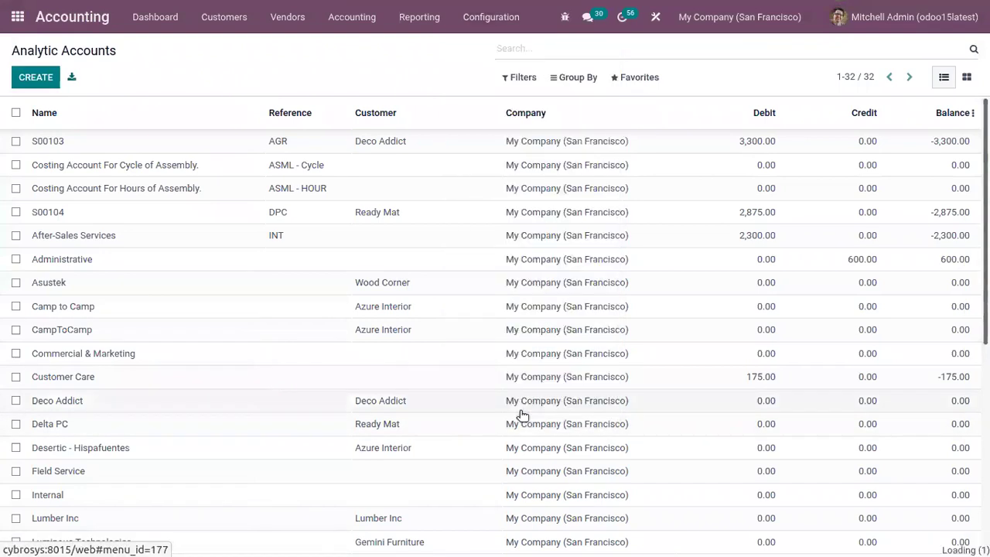
pyautogui.click(40, 77)
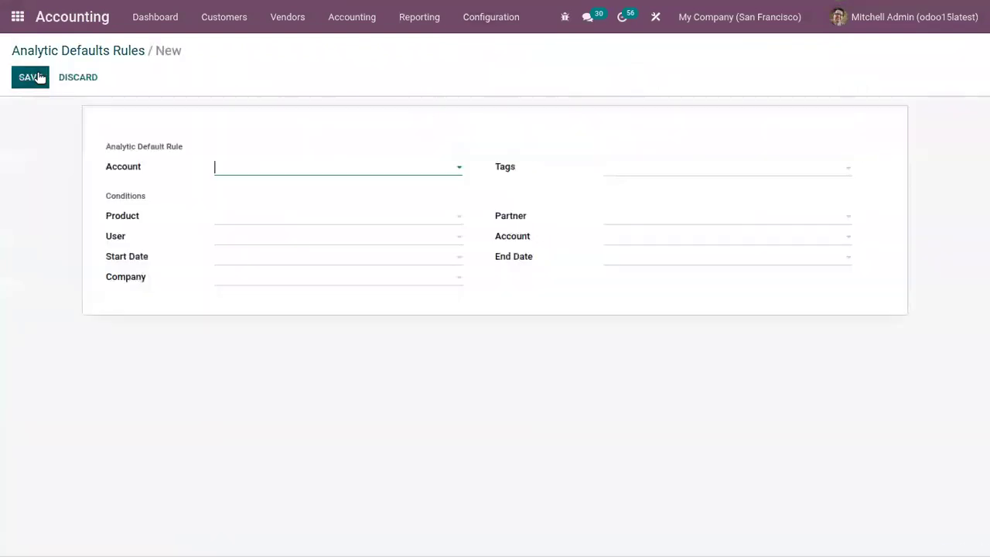
pyautogui.click(240, 222)
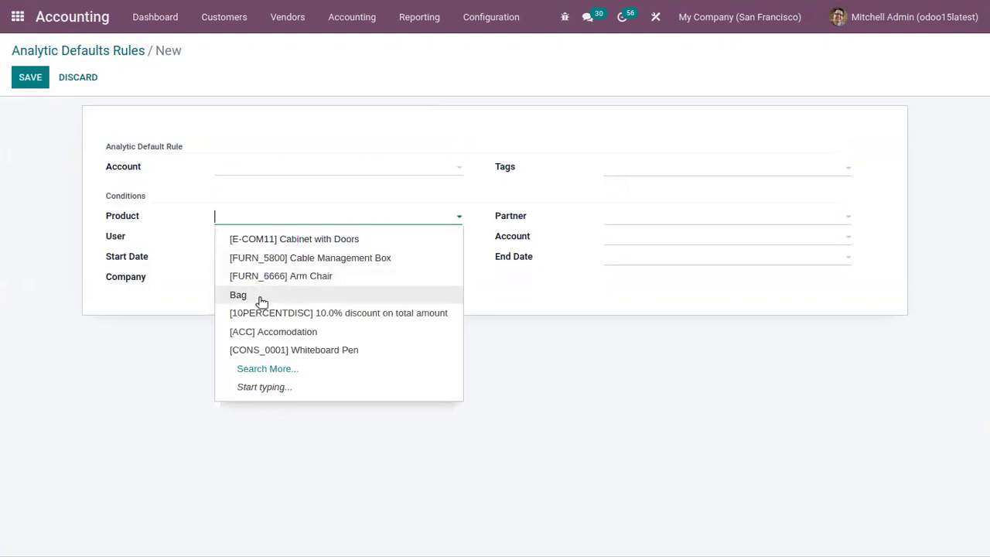
pyautogui.click(306, 297)
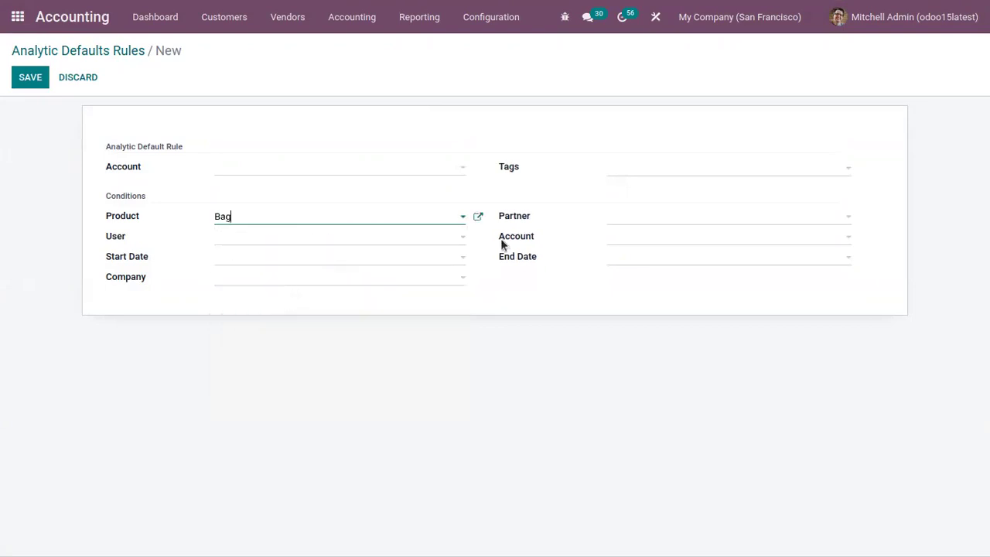
pyautogui.click(634, 225)
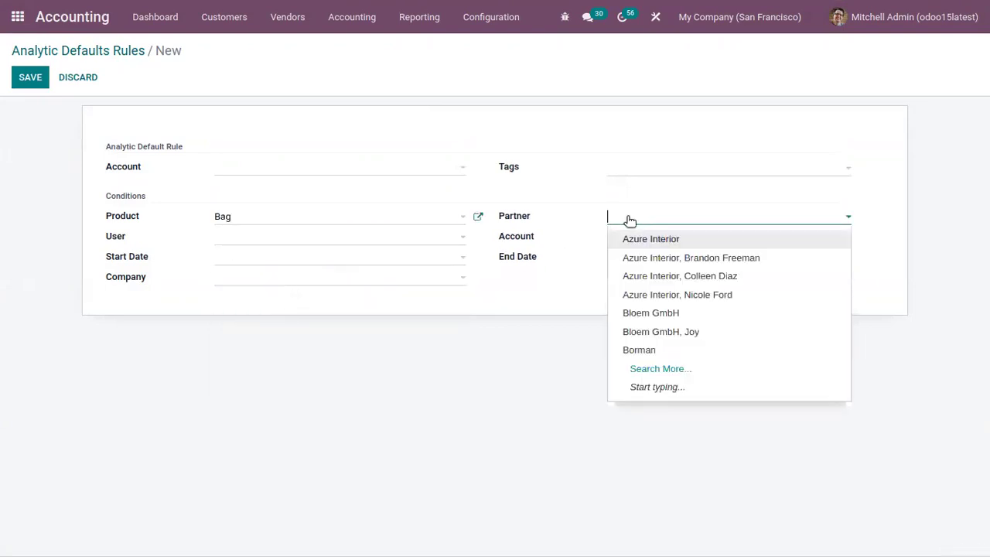
pyautogui.click(668, 242)
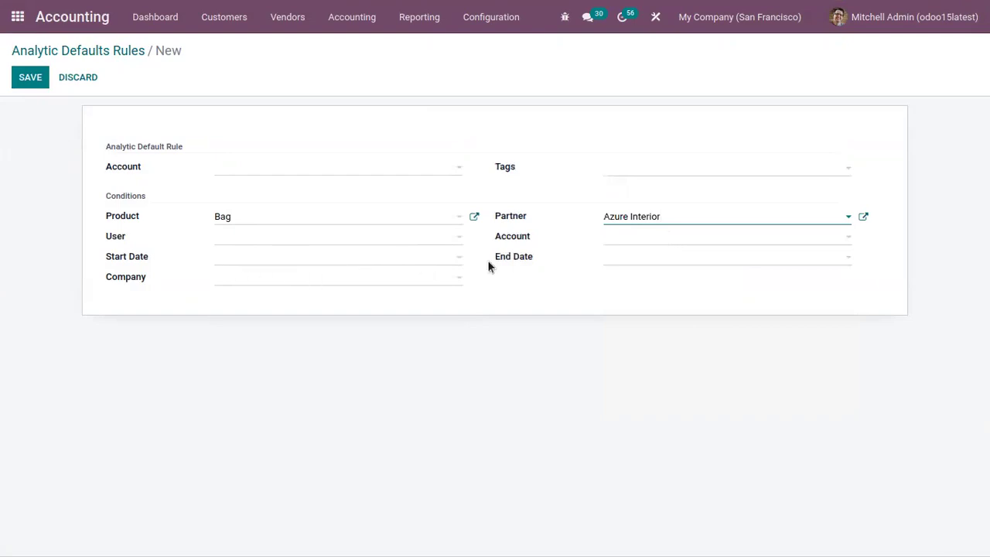
pyautogui.click(565, 266)
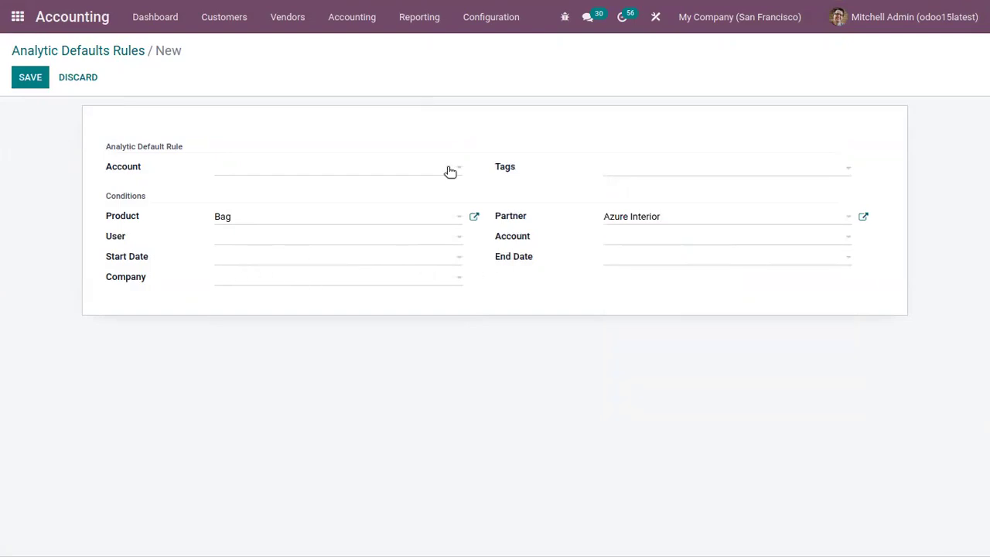
# Set the rule's analytic account to Administrative and its tag to Contracts, then save it and return to the rules list.
pyautogui.click(450, 171)
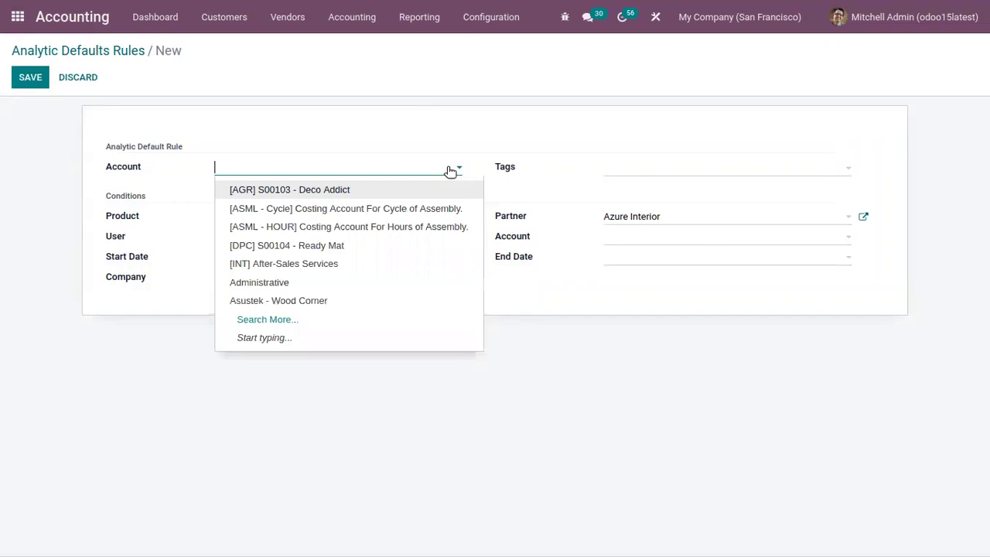
pyautogui.click(387, 284)
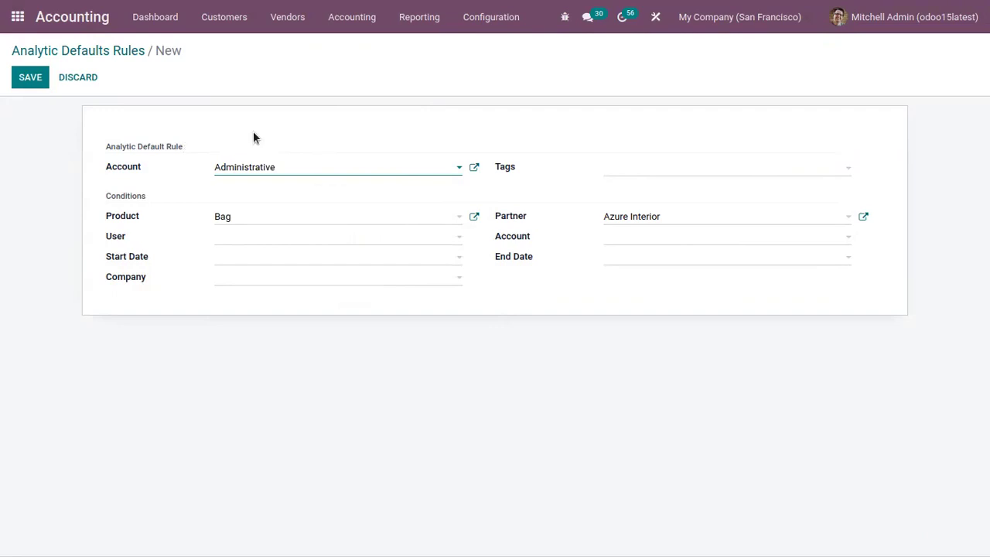
pyautogui.click(609, 170)
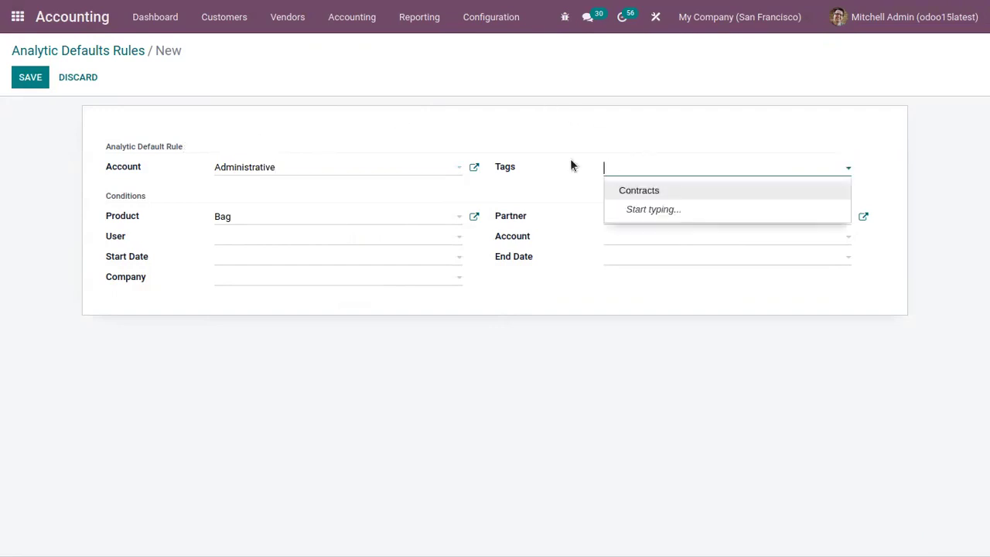
pyautogui.click(636, 190)
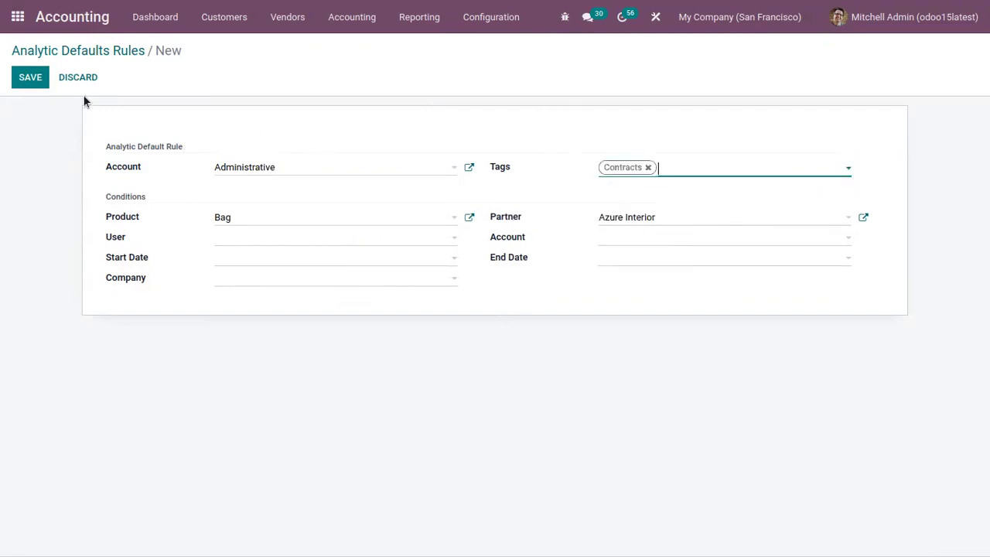
pyautogui.click(34, 77)
pyautogui.click(104, 51)
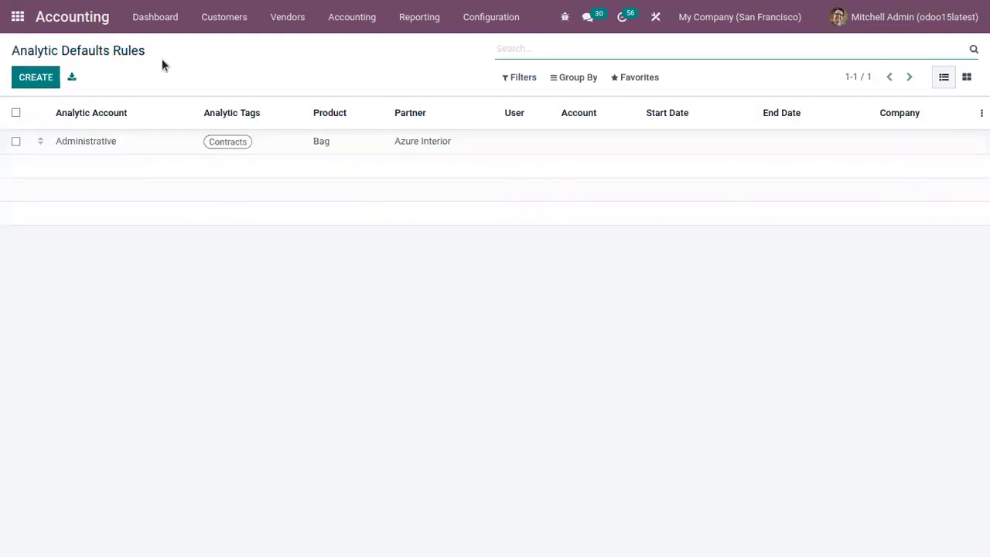
# Create a new customer invoice with Deco Addict as the customer.
pyautogui.click(226, 23)
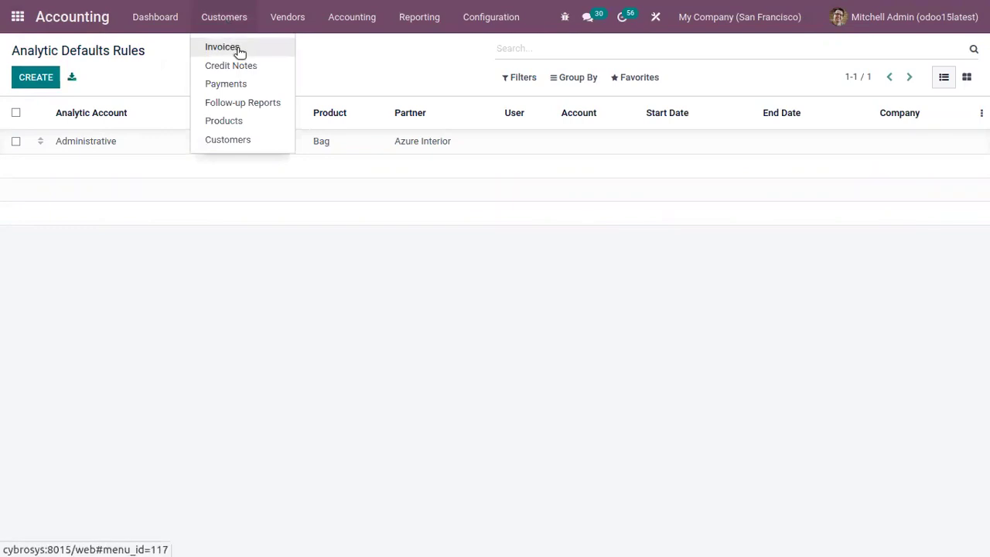
pyautogui.click(237, 48)
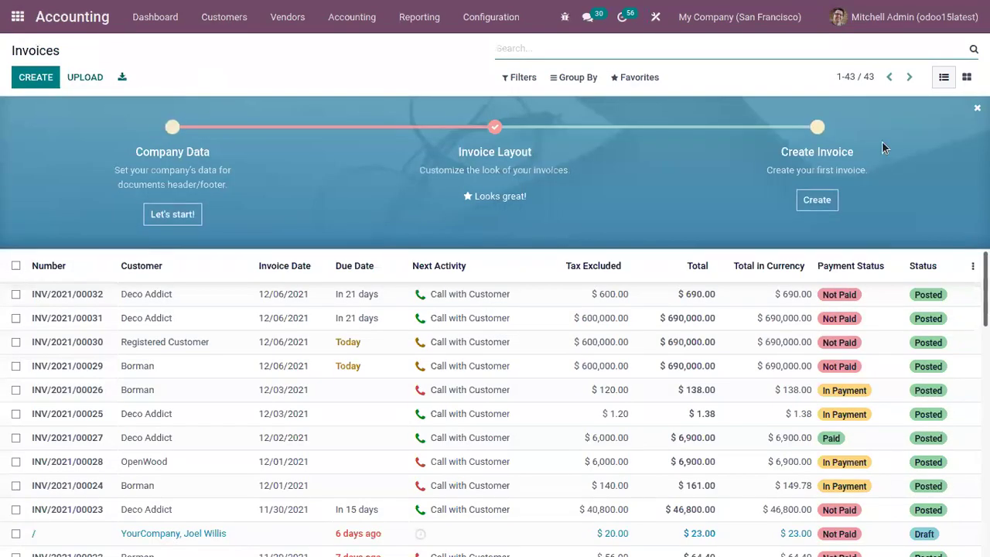
pyautogui.click(36, 76)
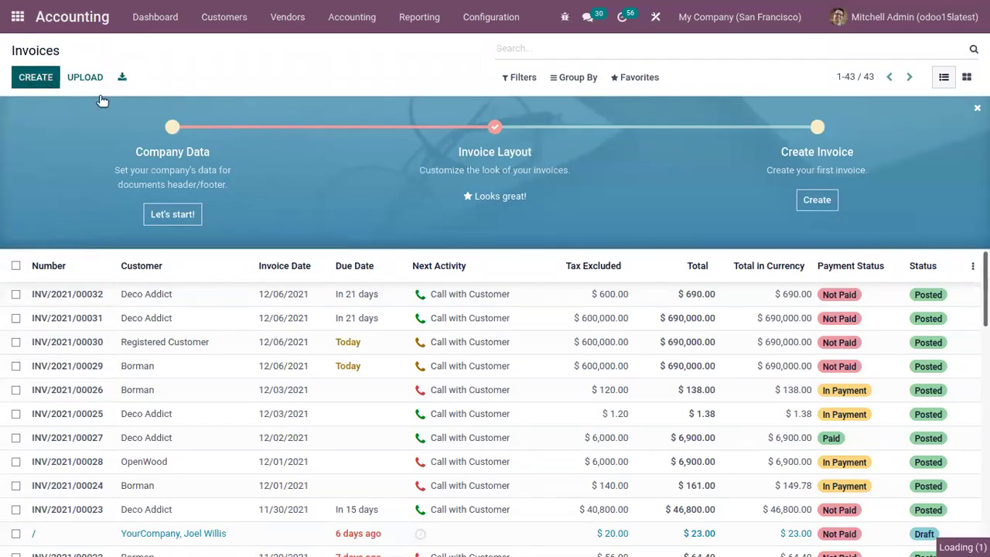
pyautogui.click(272, 223)
pyautogui.click(280, 244)
# Add an invoice line for the product Bag and check its analytic account and tags.
pyautogui.click(129, 386)
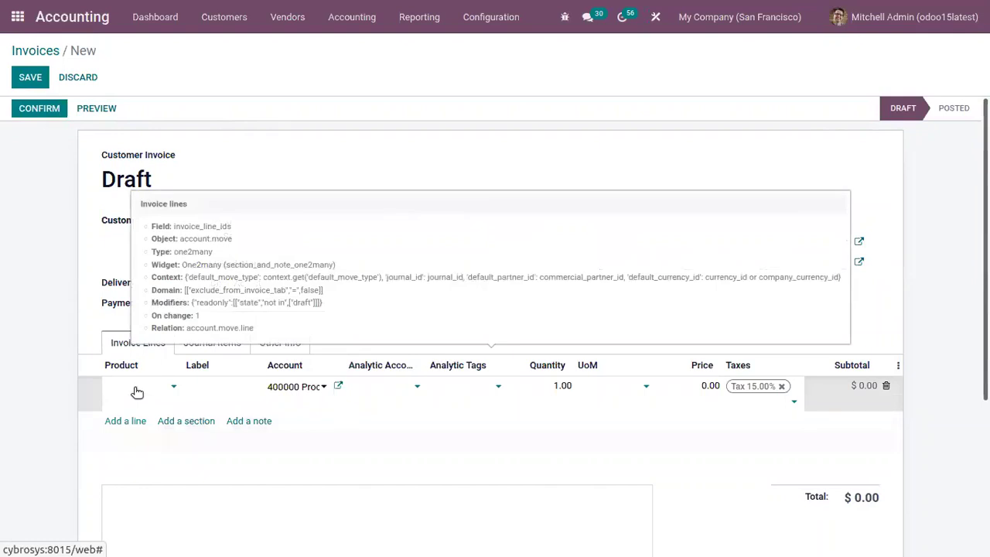
pyautogui.write('ba')
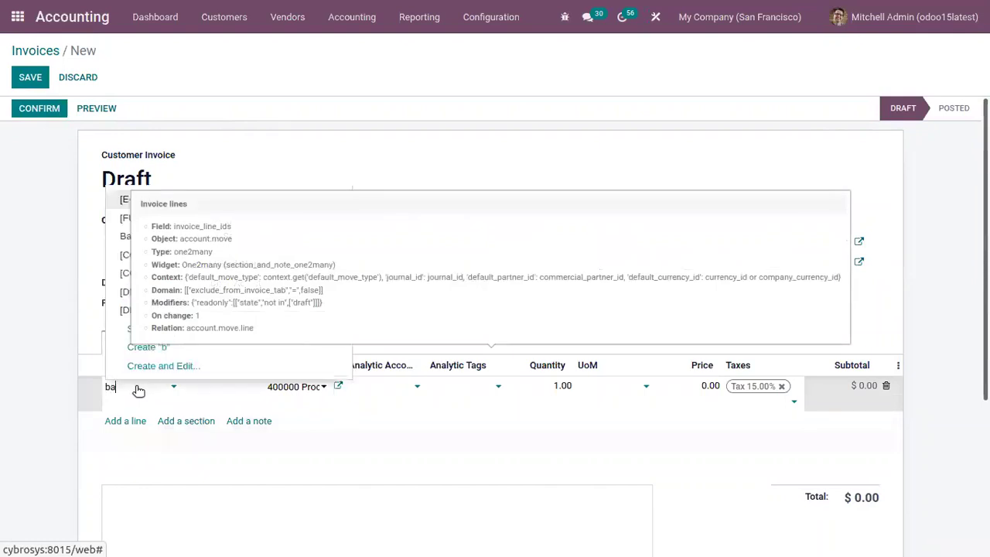
pyautogui.write('g')
pyautogui.click(160, 406)
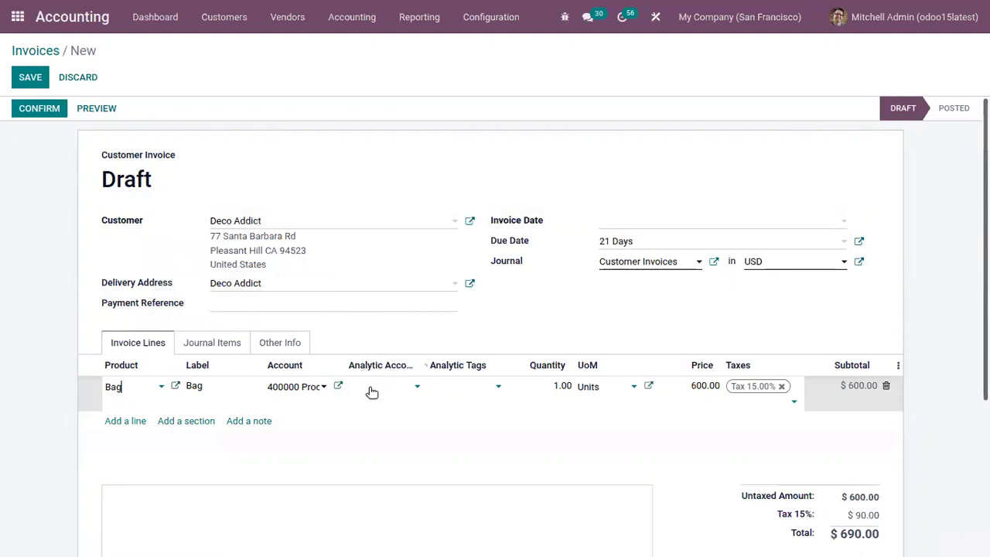
pyautogui.moveTo(372, 361)
# Change the invoice's customer to Azure Interior, check the Bag line's analytic account and tags, and confirm the invoice.
pyautogui.moveTo(283, 221); pyautogui.dragTo(209, 221)
pyautogui.press('BackSpace')
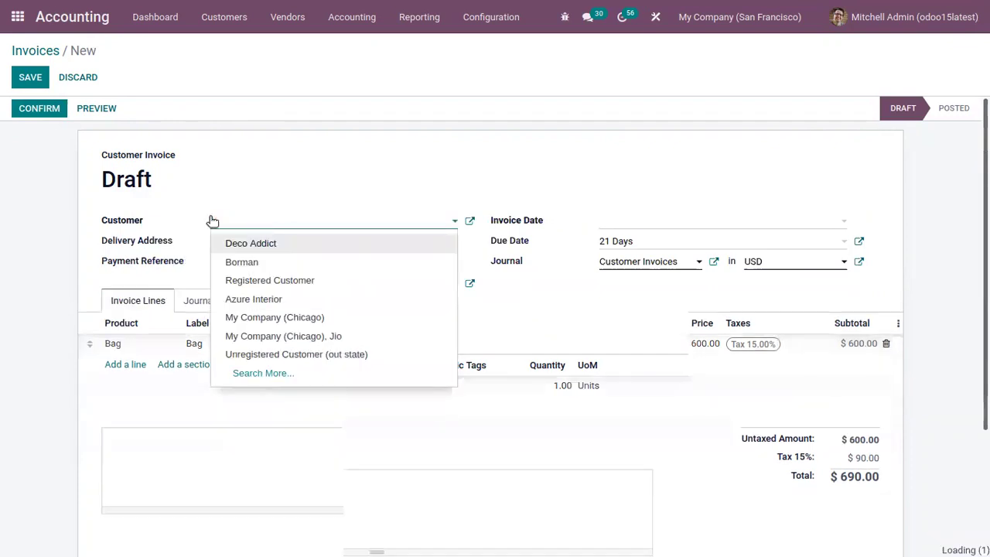
pyautogui.write('azu')
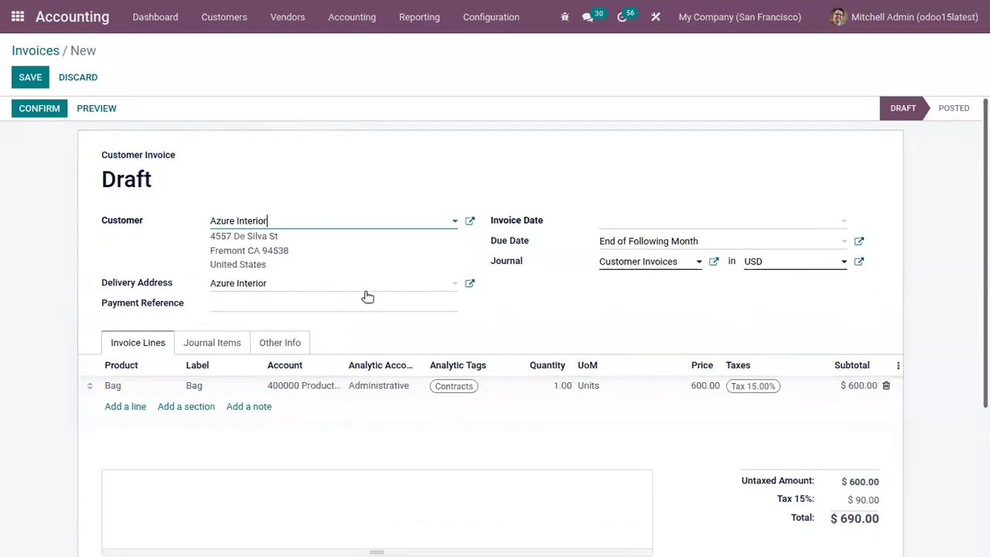
pyautogui.moveTo(374, 386)
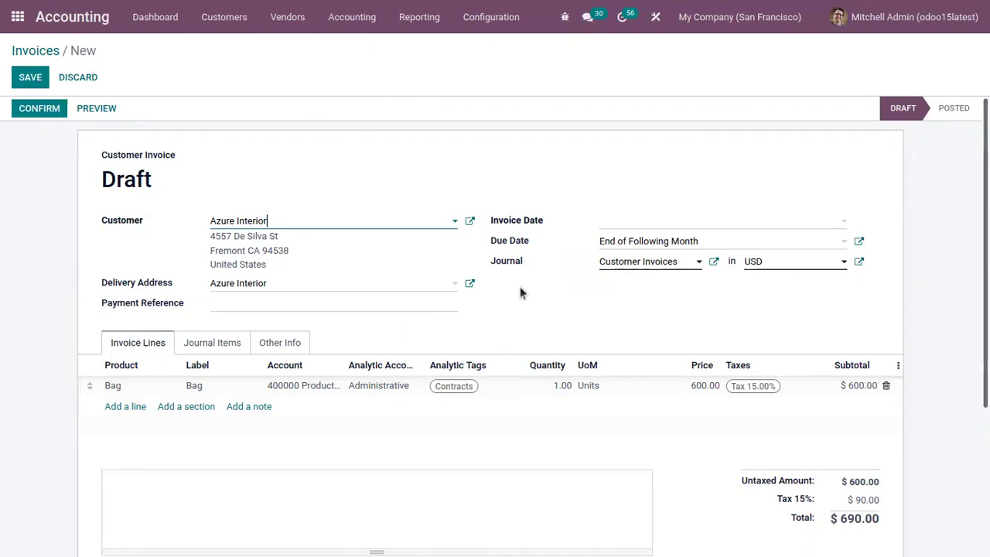
pyautogui.click(48, 108)
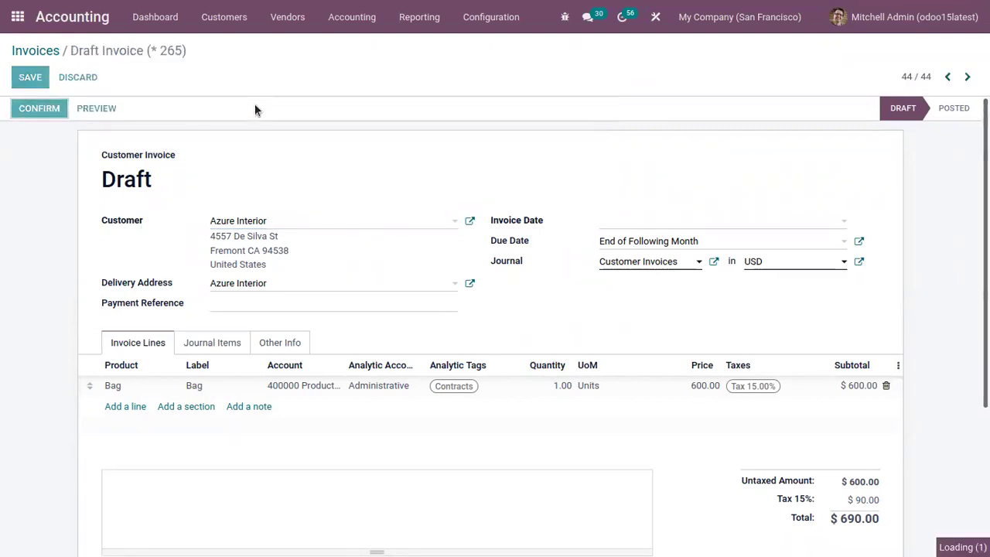
# Edit the analytic defaults rule for Bag and Azure Interior, set its user condition to the demo user, and save it.
pyautogui.click(490, 16)
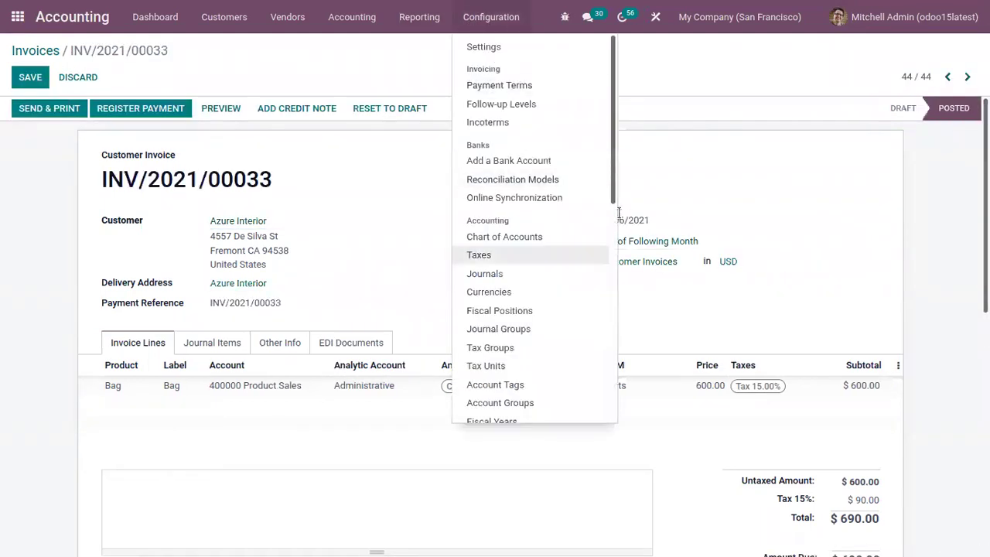
pyautogui.moveTo(613, 193); pyautogui.dragTo(614, 484)
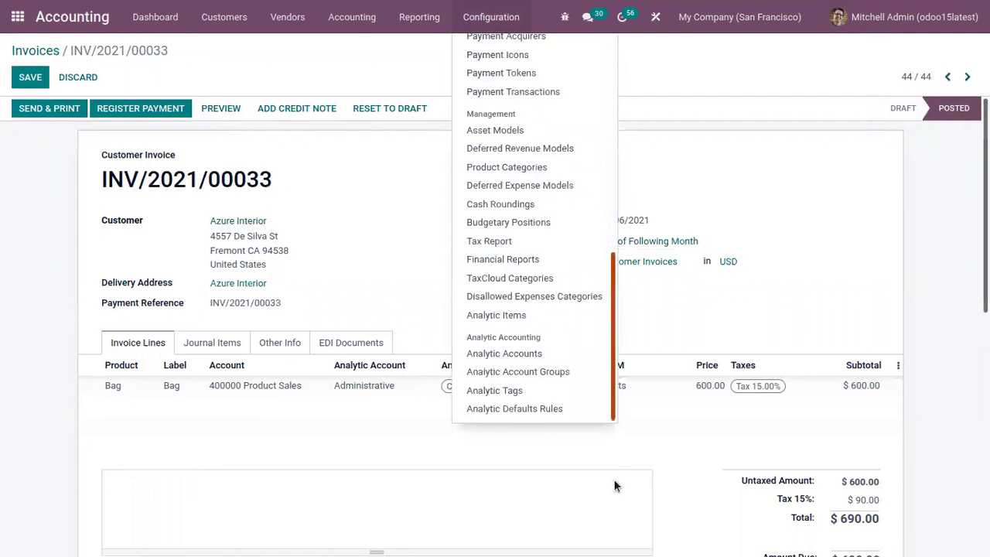
pyautogui.click(536, 409)
pyautogui.click(89, 136)
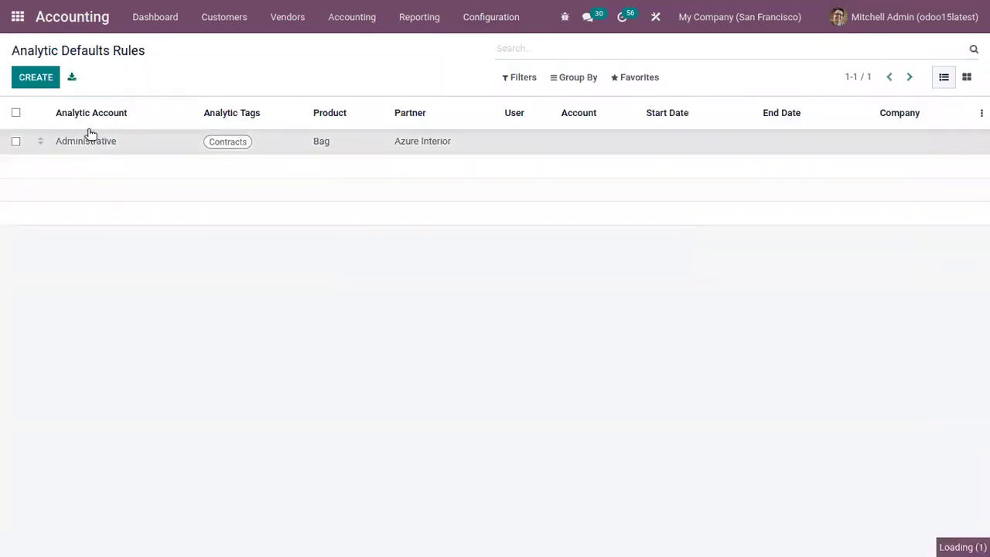
pyautogui.click(27, 79)
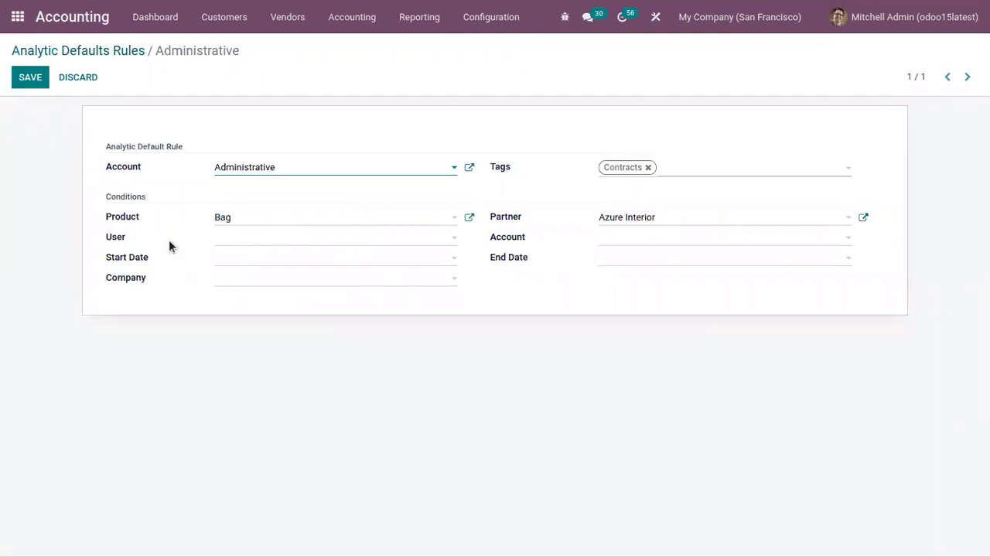
pyautogui.click(267, 241)
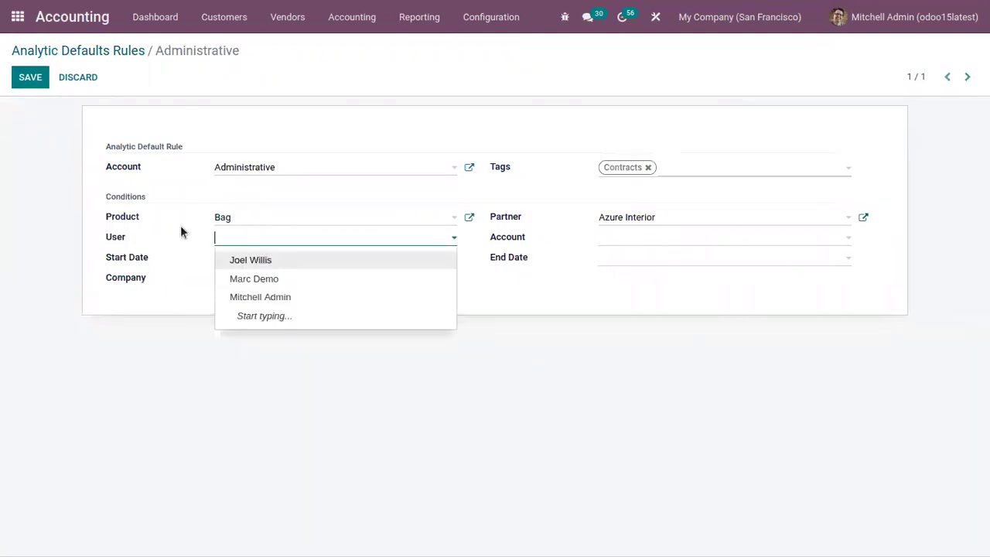
pyautogui.click(262, 279)
pyautogui.click(31, 77)
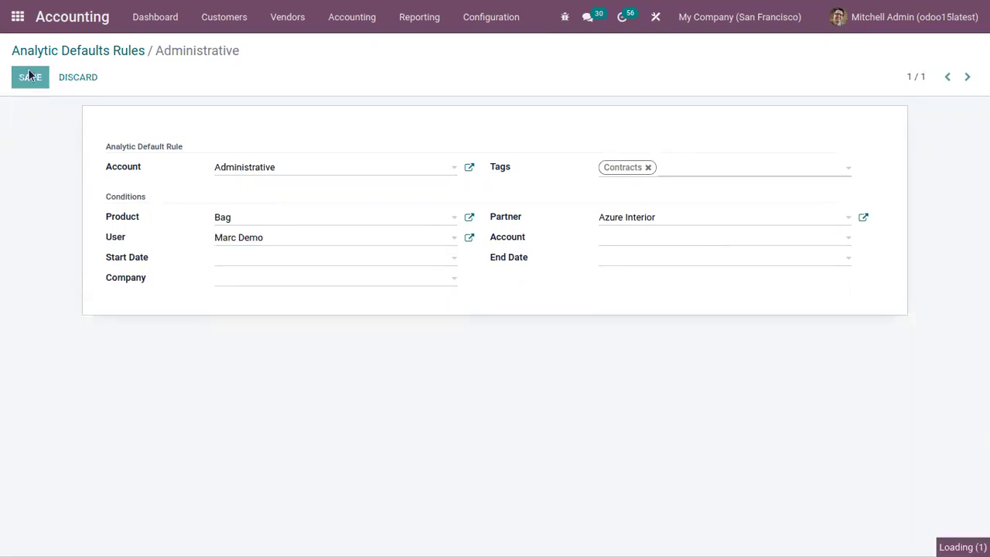
# Create a new customer invoice with Azure Interior as the customer.
pyautogui.click(232, 23)
pyautogui.click(232, 44)
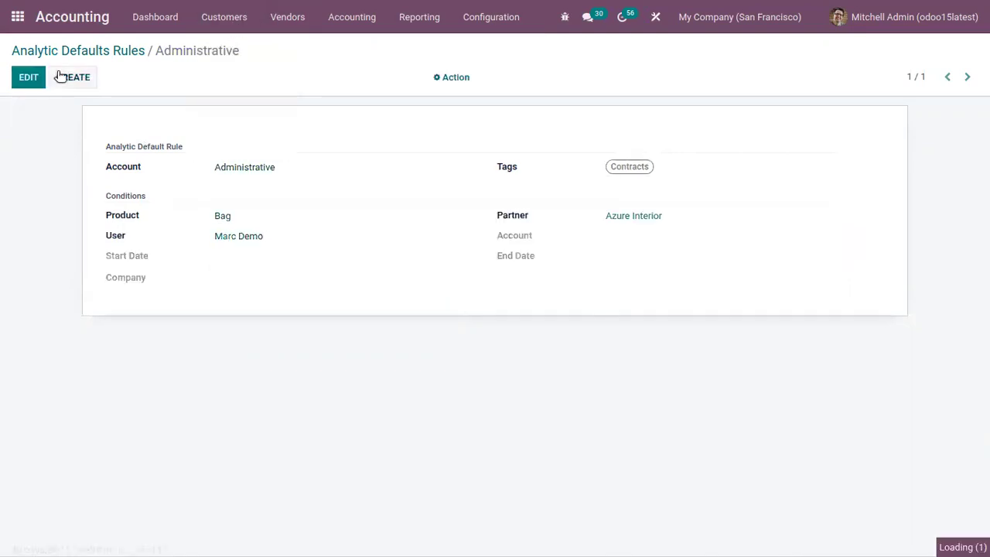
pyautogui.click(36, 77)
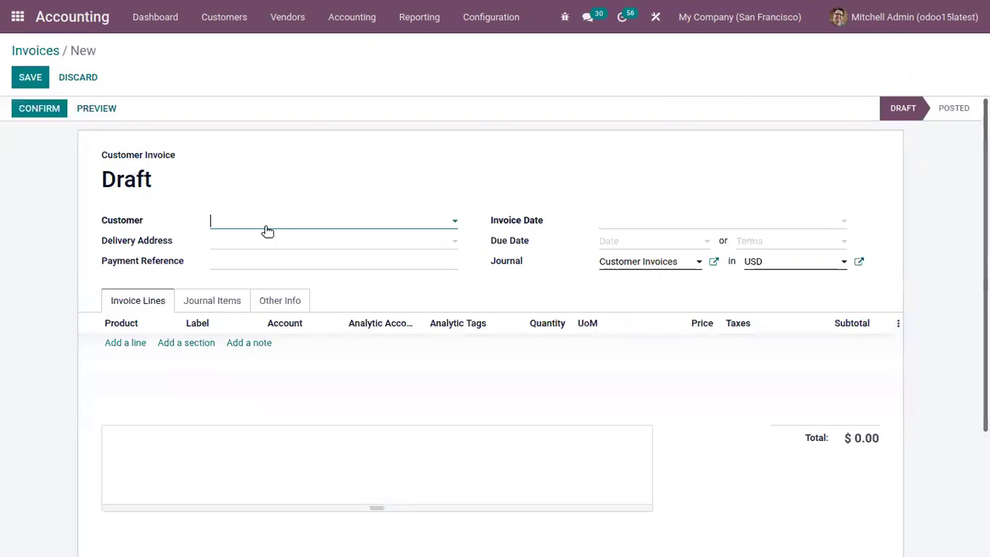
pyautogui.click(267, 225)
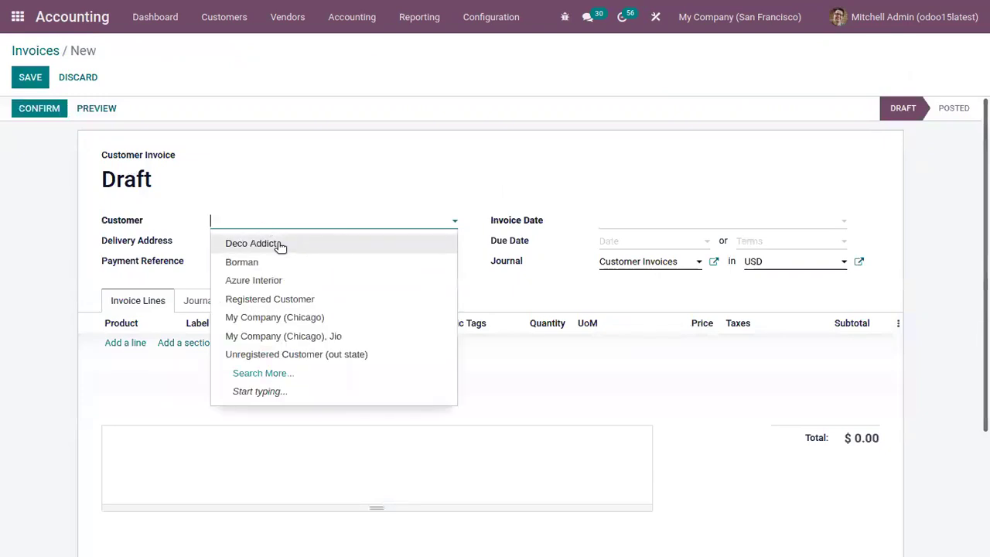
pyautogui.click(260, 281)
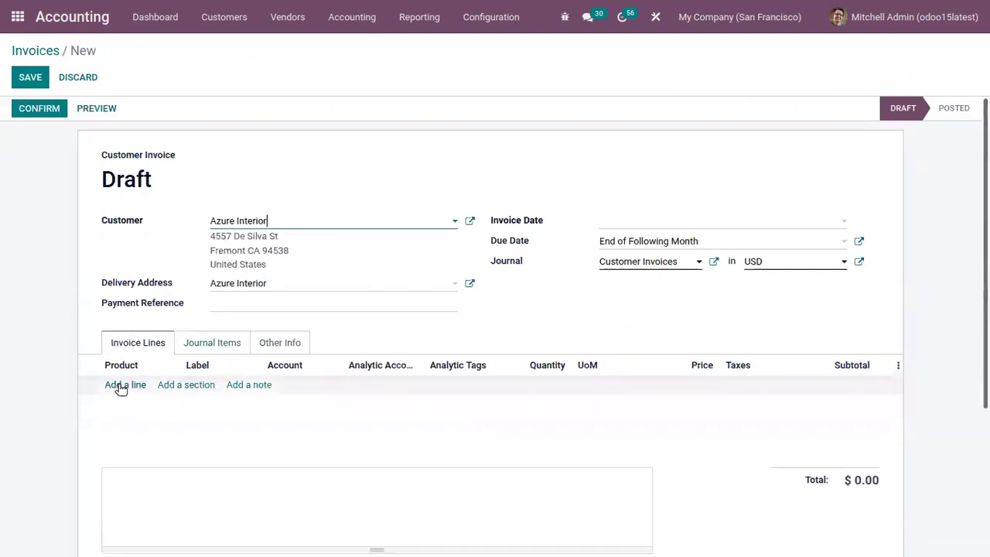
# Add an invoice line for the product Bag and check its analytic account and tags.
pyautogui.click(124, 385)
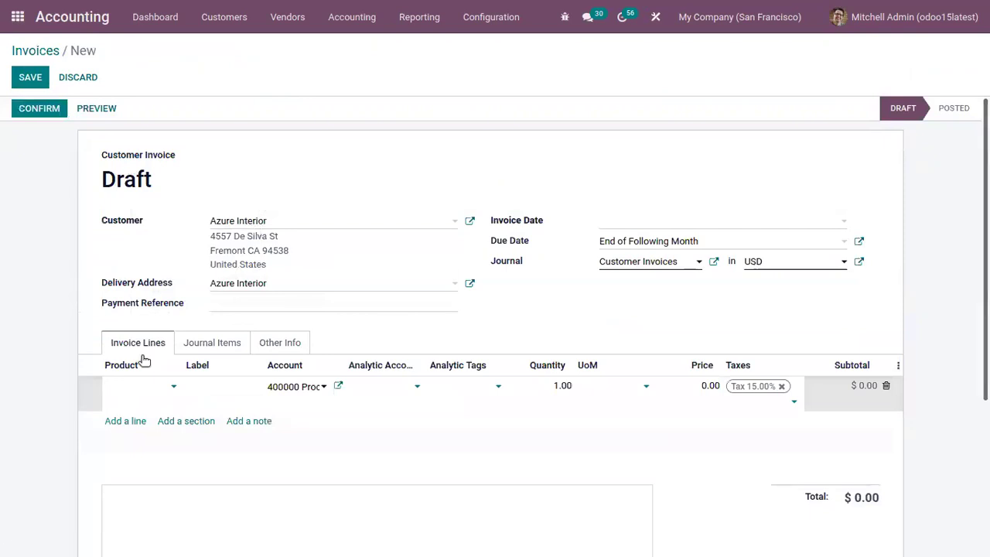
pyautogui.write('bag')
pyautogui.click(155, 411)
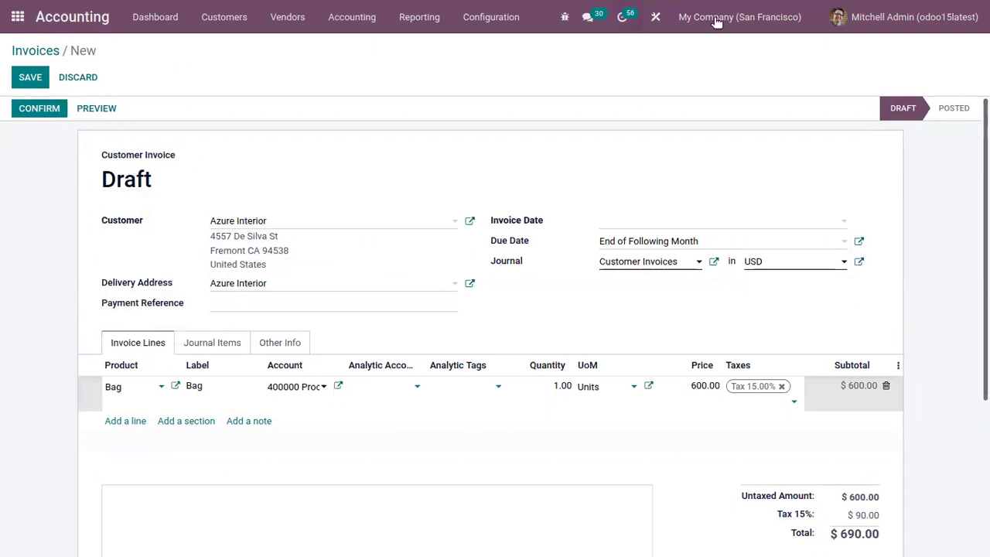
pyautogui.click(451, 322)
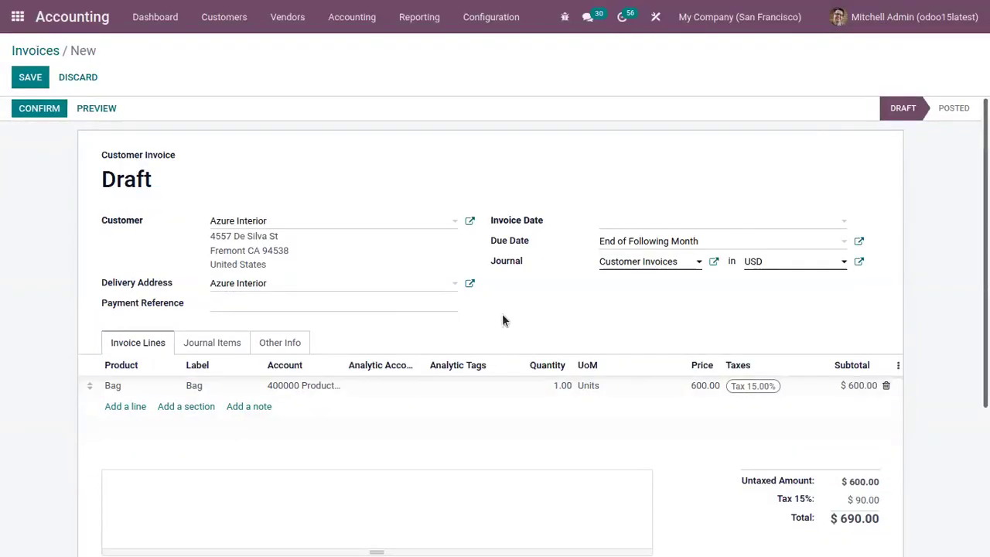
# Log out of the administrator account and log in as the demo user with that account's login and password.
pyautogui.click(922, 17)
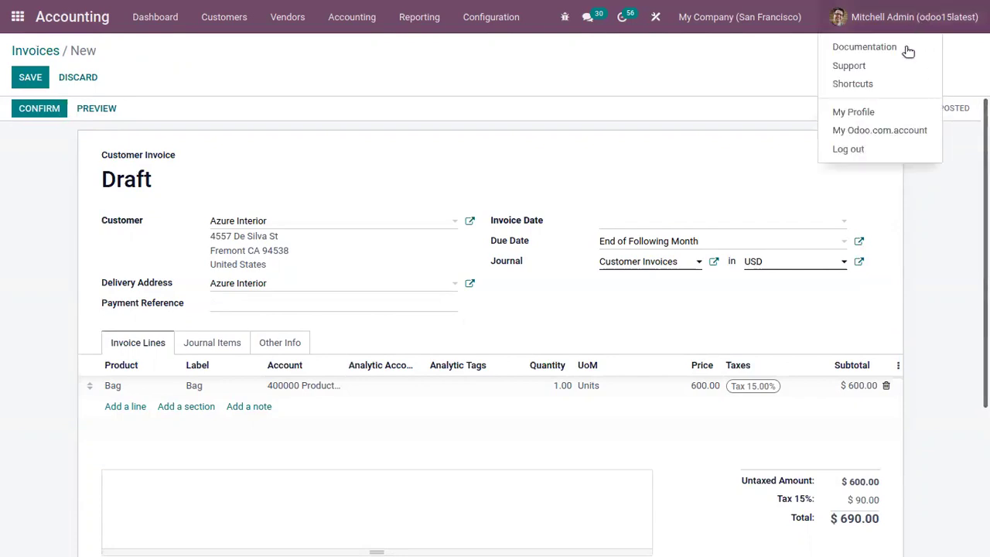
pyautogui.click(888, 148)
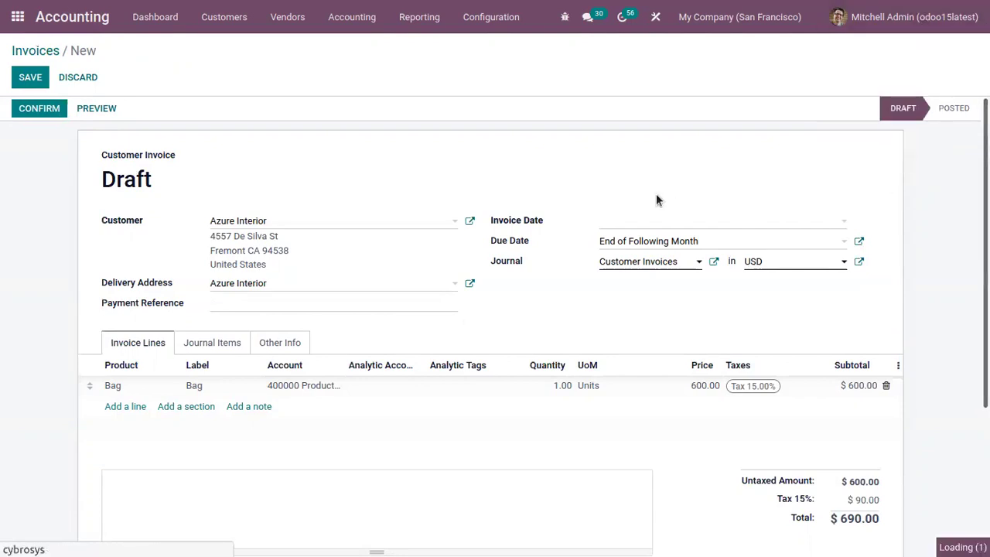
pyautogui.write('demo')
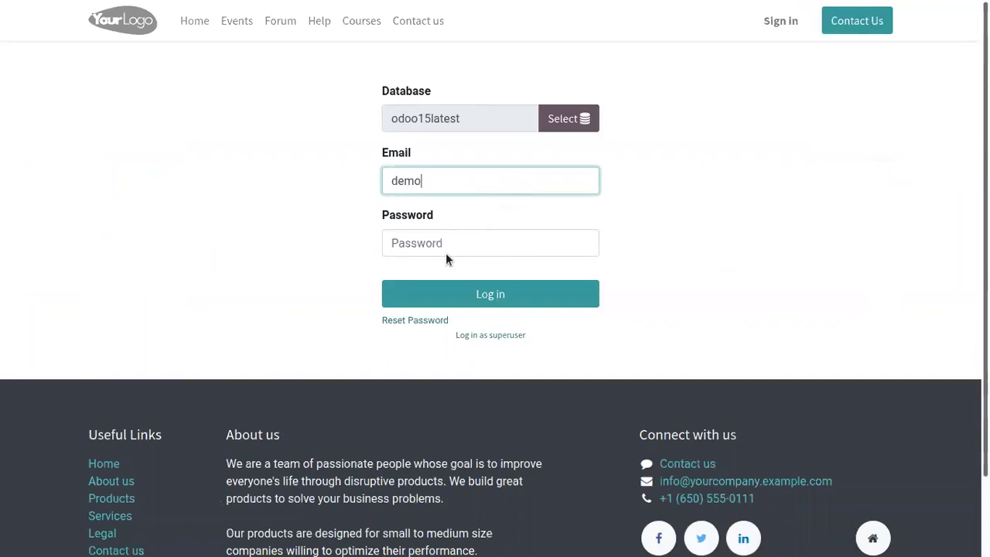
pyautogui.click(302, 245)
pyautogui.click(426, 243)
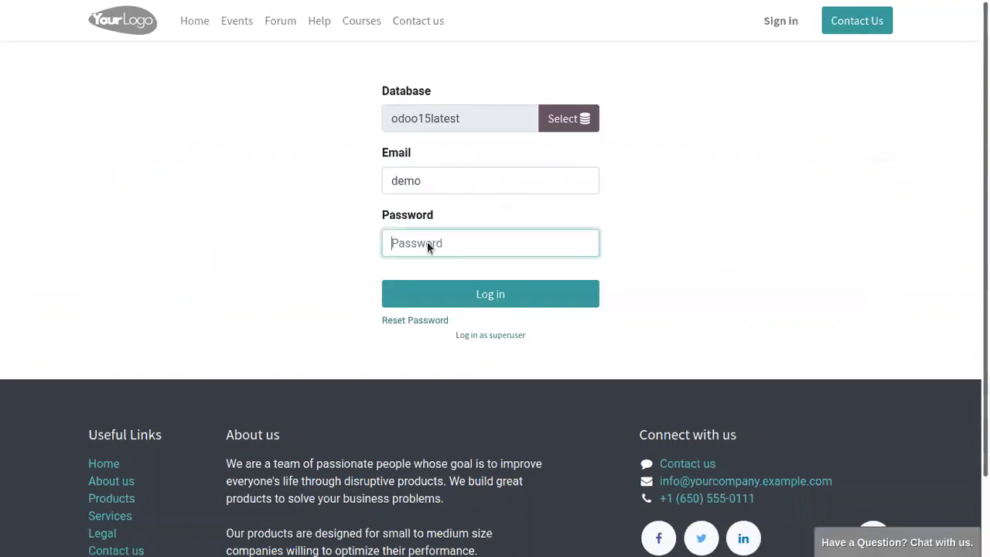
pyautogui.write('demo')
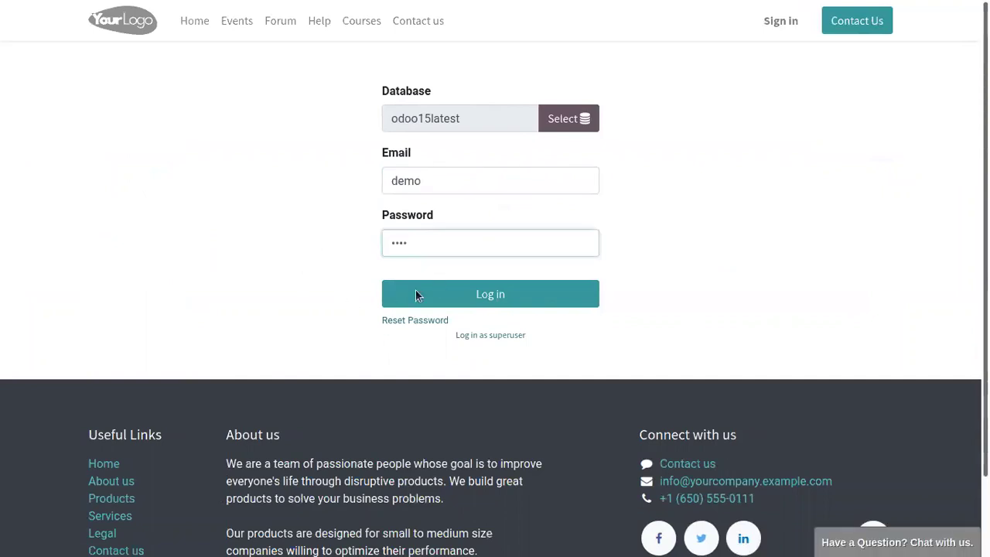
pyautogui.click(471, 297)
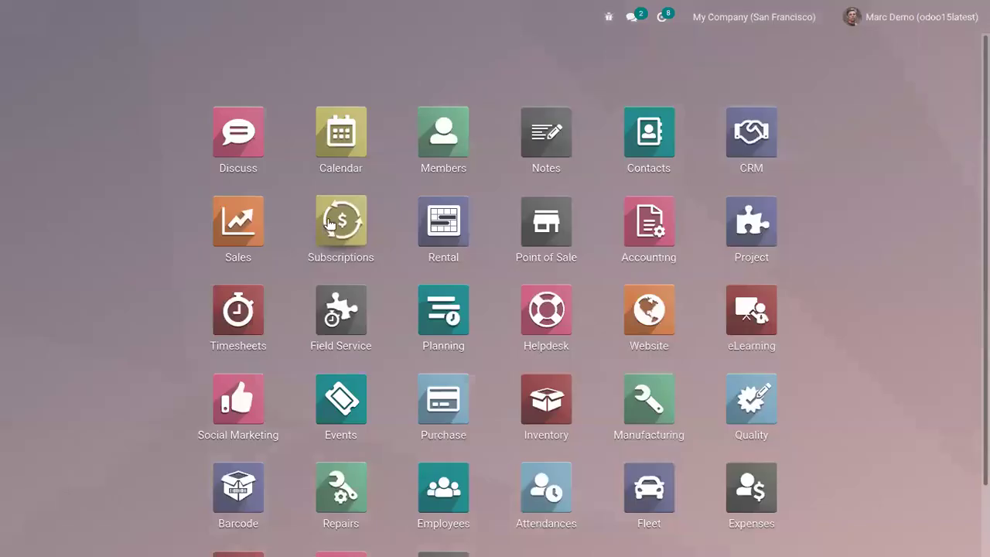
# Open the Accounting app and start a new customer invoice for Azure Interior as the demo user.
pyautogui.click(649, 222)
pyautogui.click(224, 16)
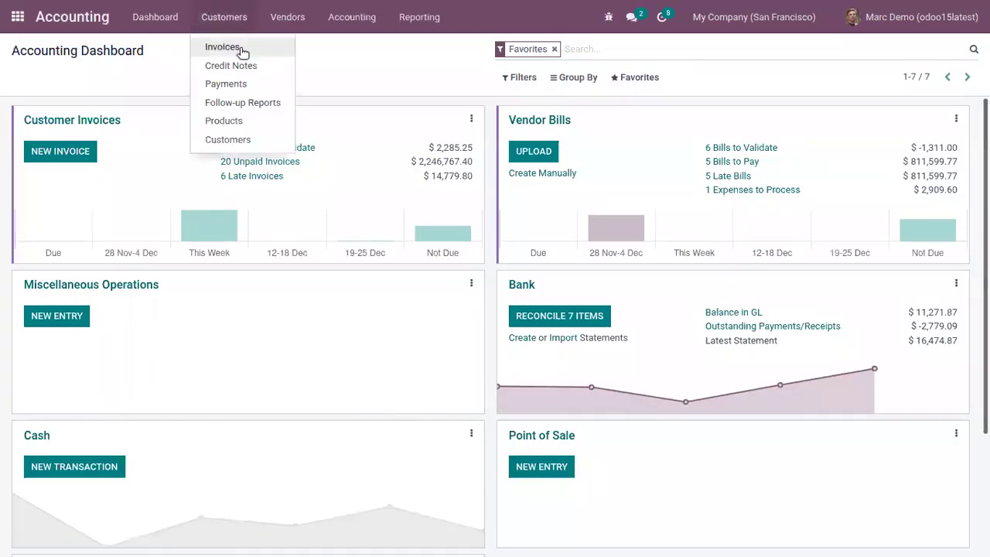
pyautogui.click(239, 48)
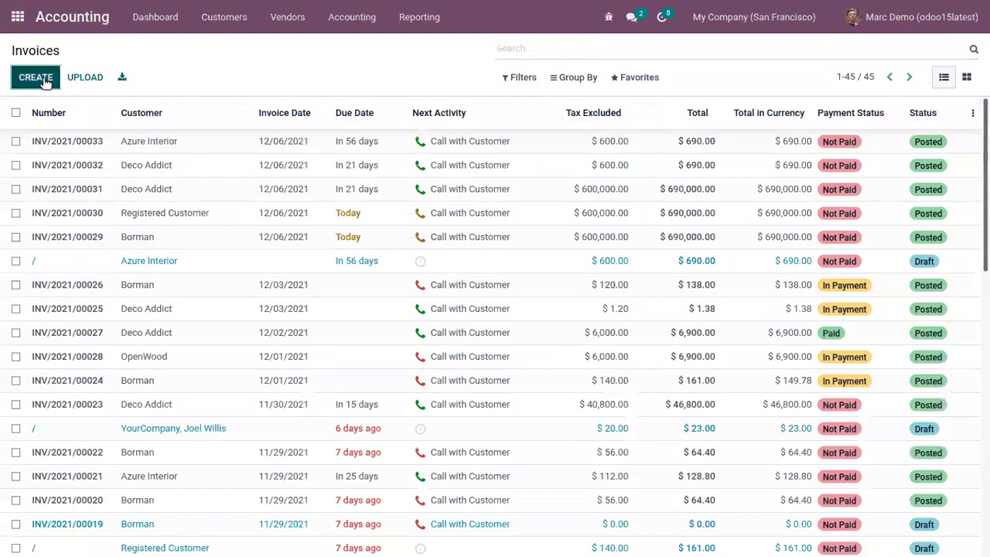
pyautogui.click(37, 77)
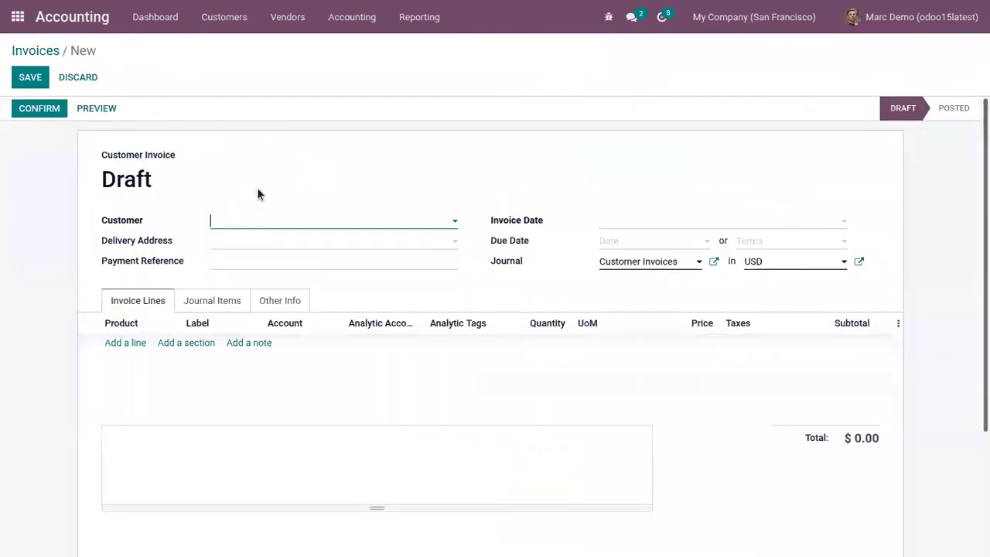
pyautogui.click(261, 221)
pyautogui.click(267, 280)
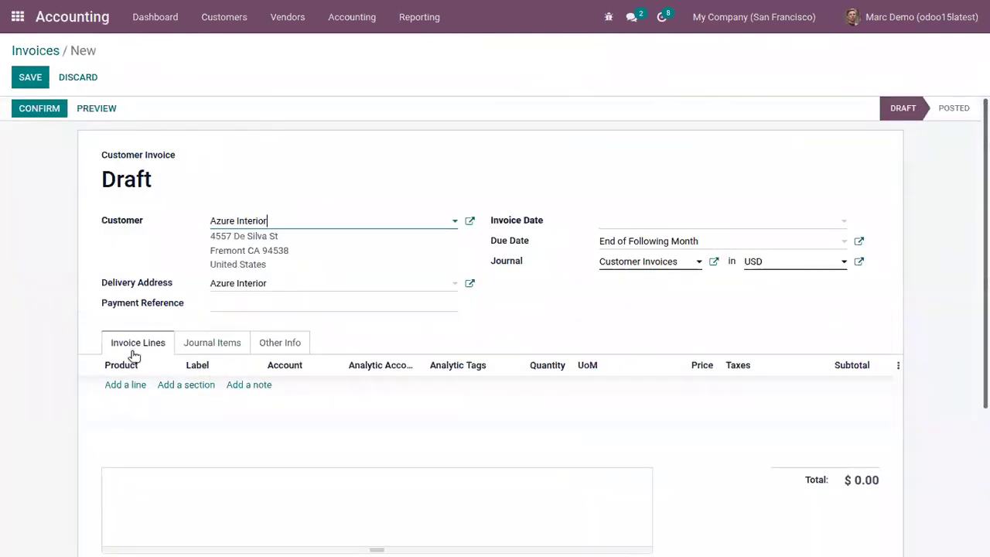
# Add a Bag line to the demo user's invoice and check which analytic account and tags it receives.
pyautogui.click(125, 385)
pyautogui.write('bag')
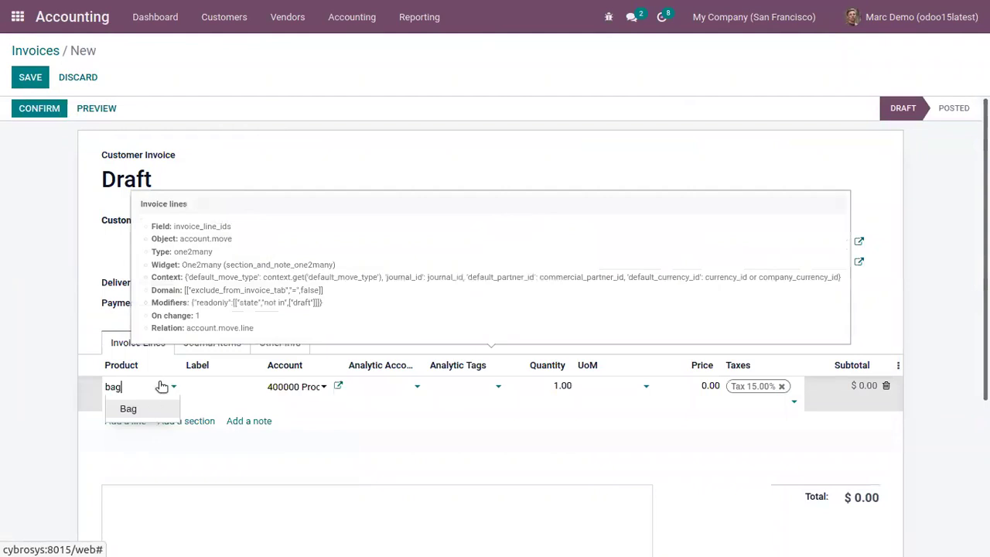
pyautogui.click(153, 407)
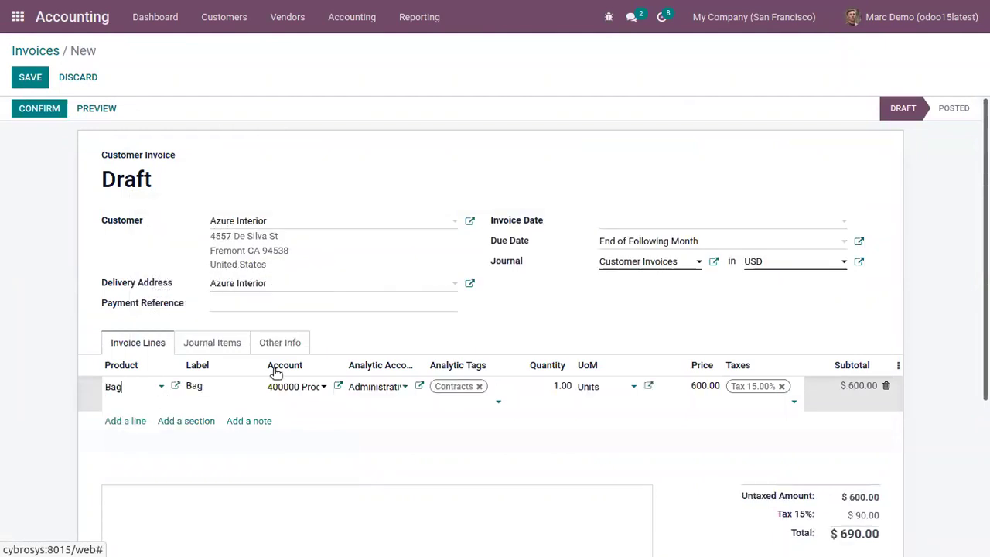
pyautogui.click(391, 387)
pyautogui.click(427, 350)
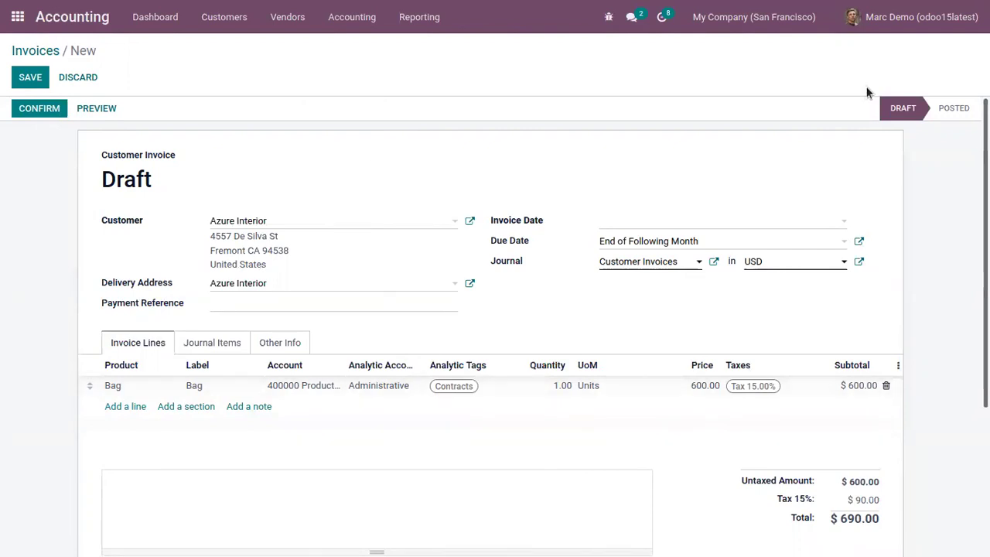
# Log out of the demo user's account and log back in as administrator with the account's login and password.
pyautogui.click(889, 17)
pyautogui.click(899, 157)
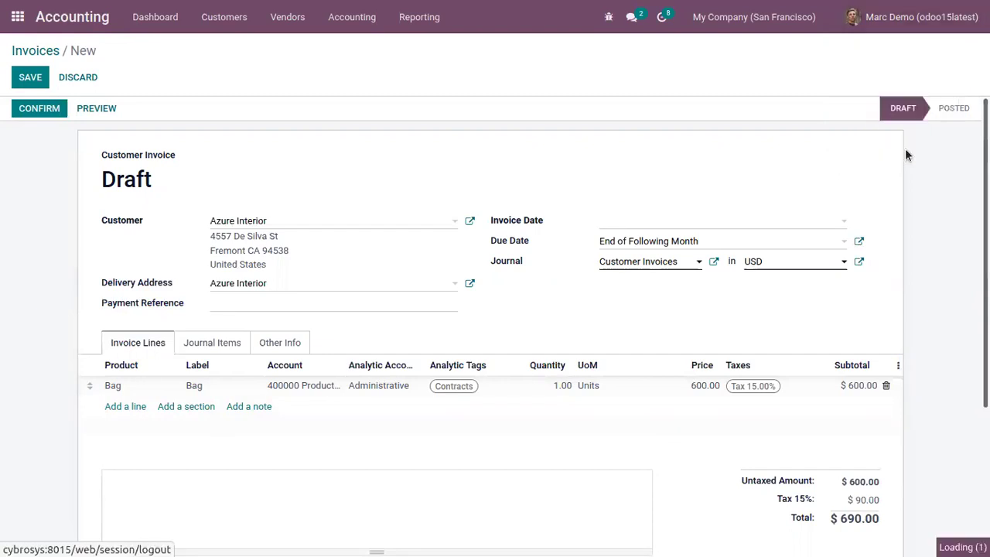
pyautogui.write('1')
pyautogui.press('Tab')
pyautogui.write('1')
pyautogui.click(397, 292)
pyautogui.click(397, 292)
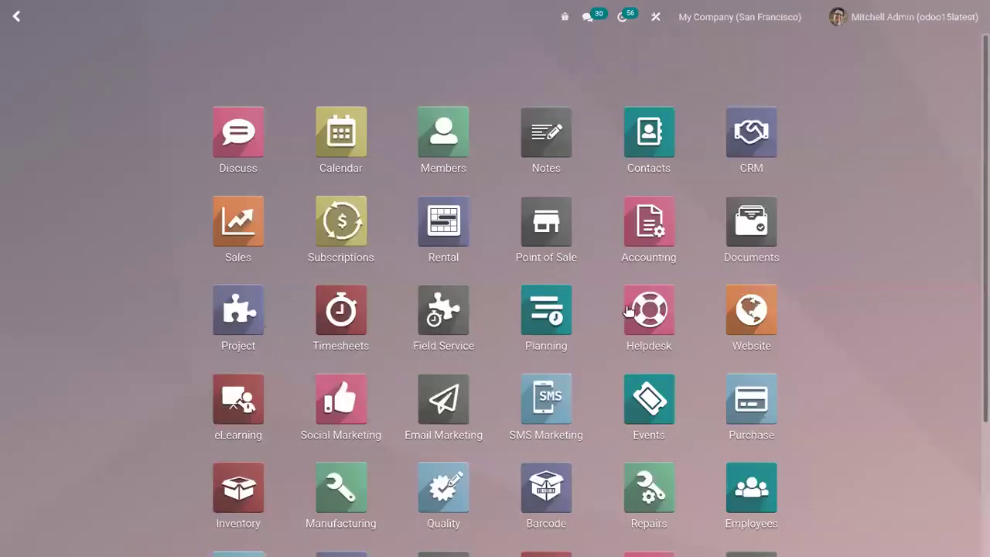
# Open the Analytic Report in the Accounting app.
pyautogui.click(648, 228)
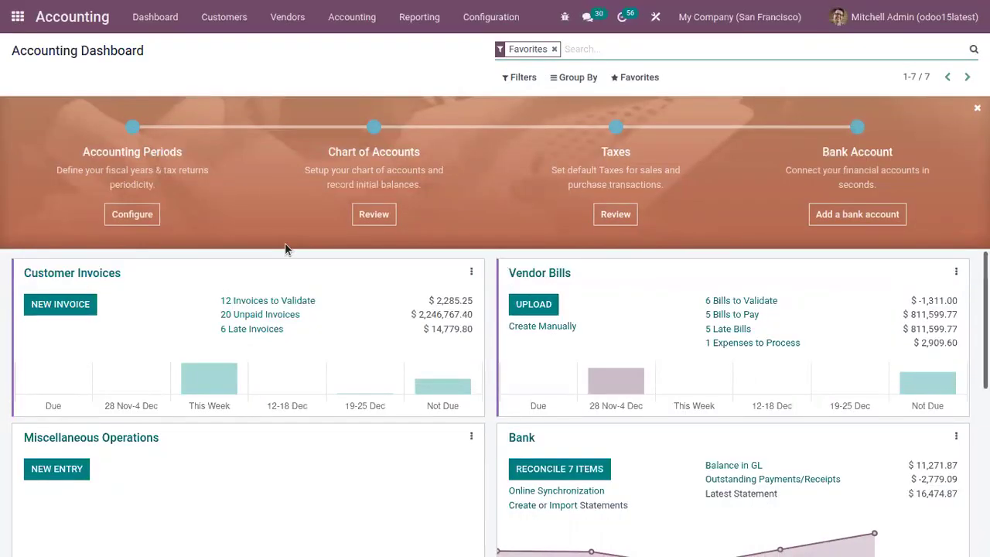
pyautogui.click(412, 23)
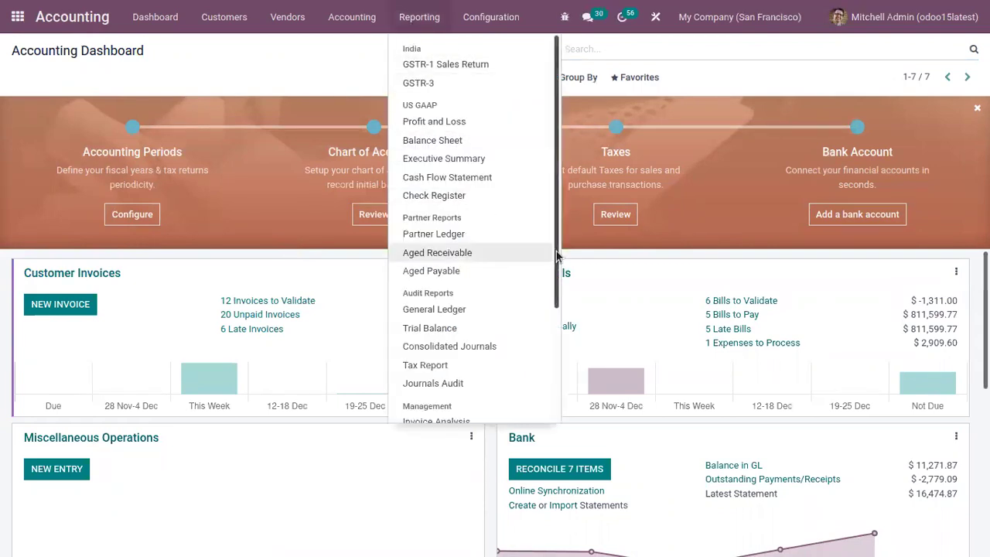
pyautogui.moveTo(556, 250); pyautogui.dragTo(562, 389)
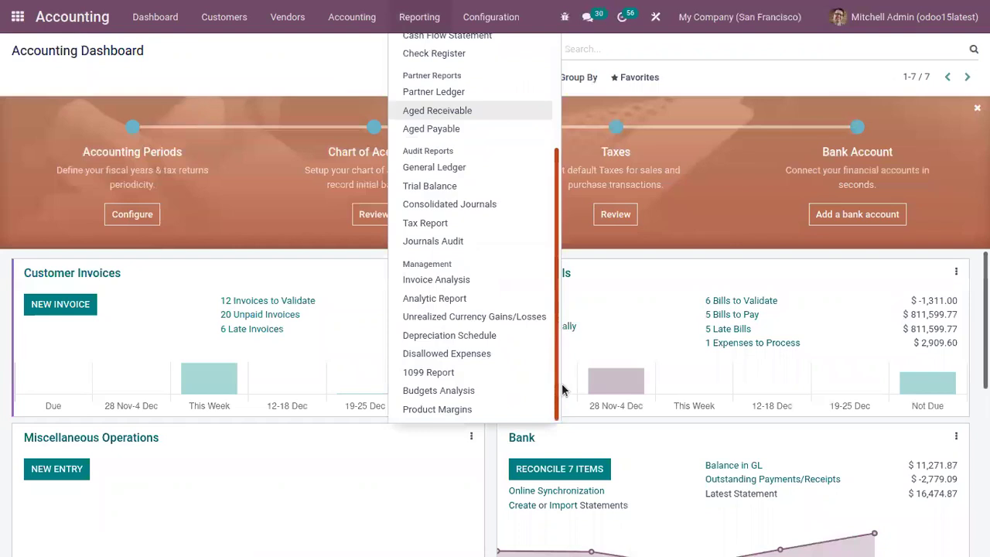
pyautogui.click(459, 299)
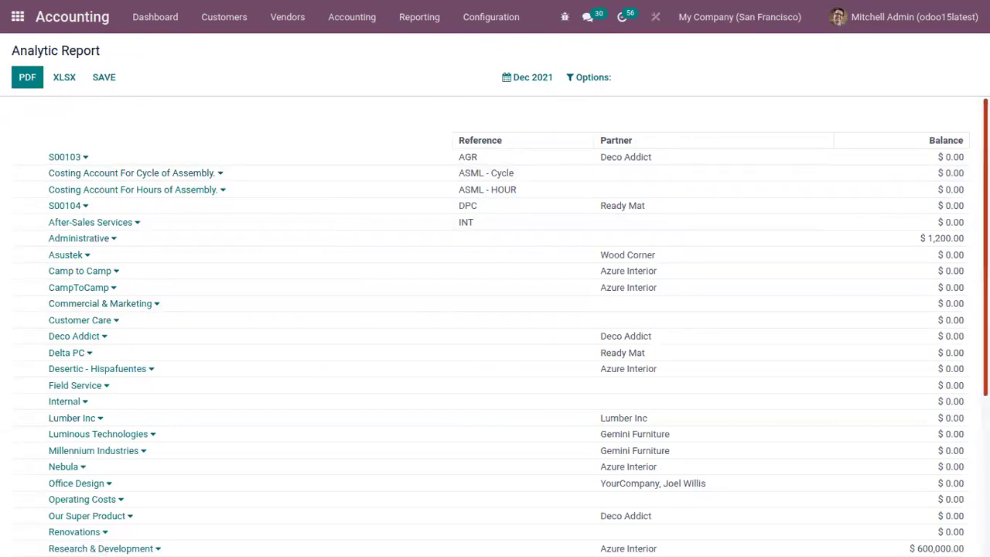
# Review the partners and balances of the analytic accounts for Dec 2021 and show the report's display options.
pyautogui.scroll(-3, 541, 201)
pyautogui.scroll(2, 958, 229)
pyautogui.scroll(2, 959, 229)
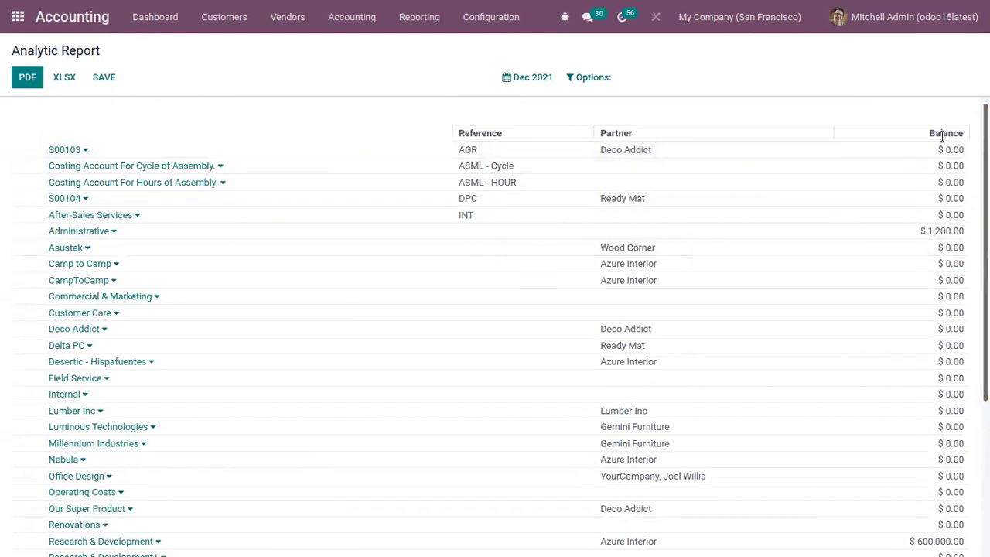
pyautogui.scroll(-3, 959, 309)
pyautogui.scroll(2, 959, 309)
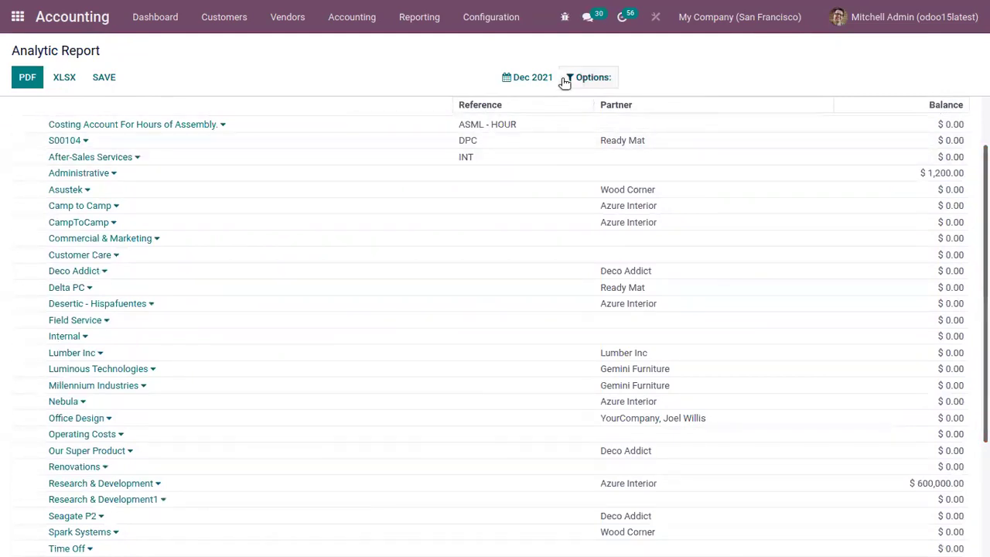
pyautogui.click(592, 77)
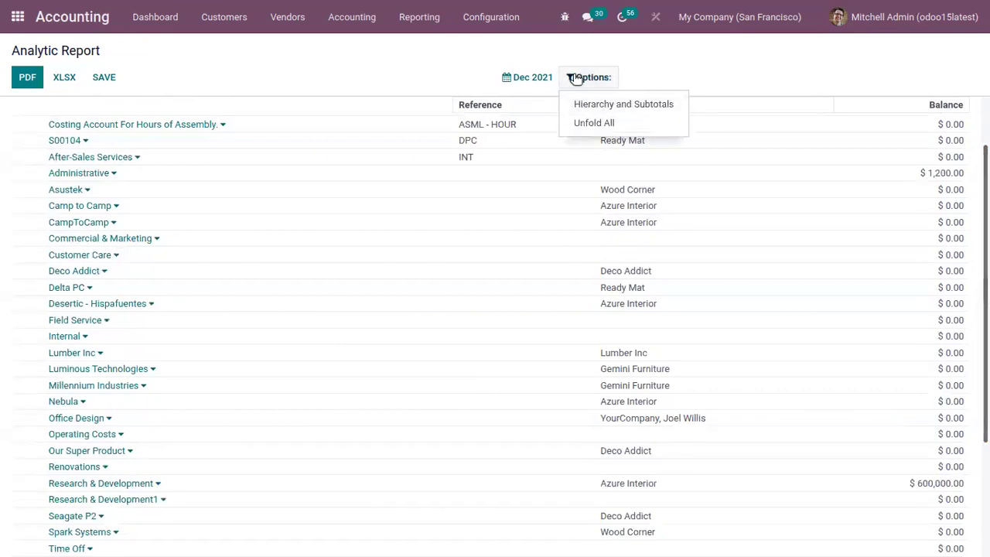
# Show the Analytic Report with Hierarchy and Subtotals, and switch that option back off.
pyautogui.click(623, 105)
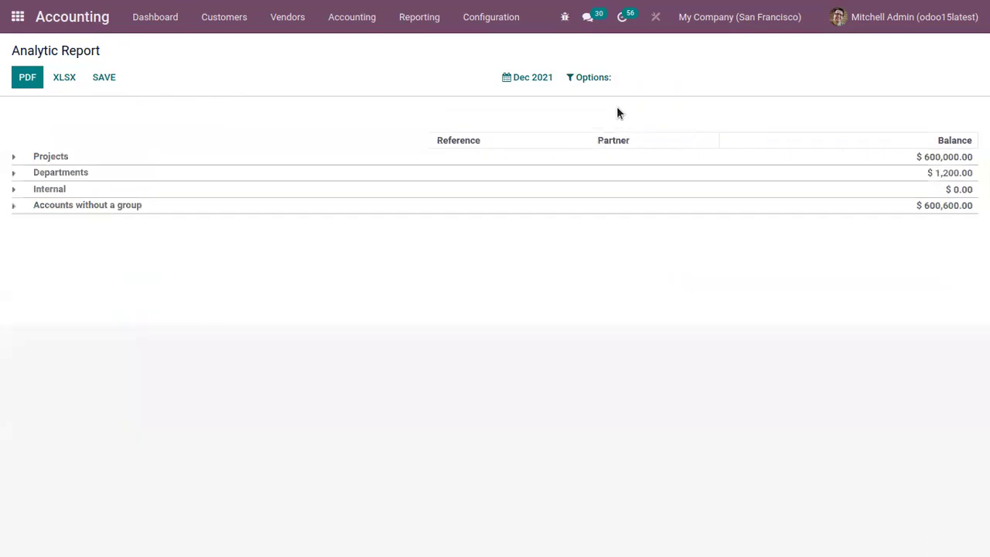
pyautogui.click(587, 79)
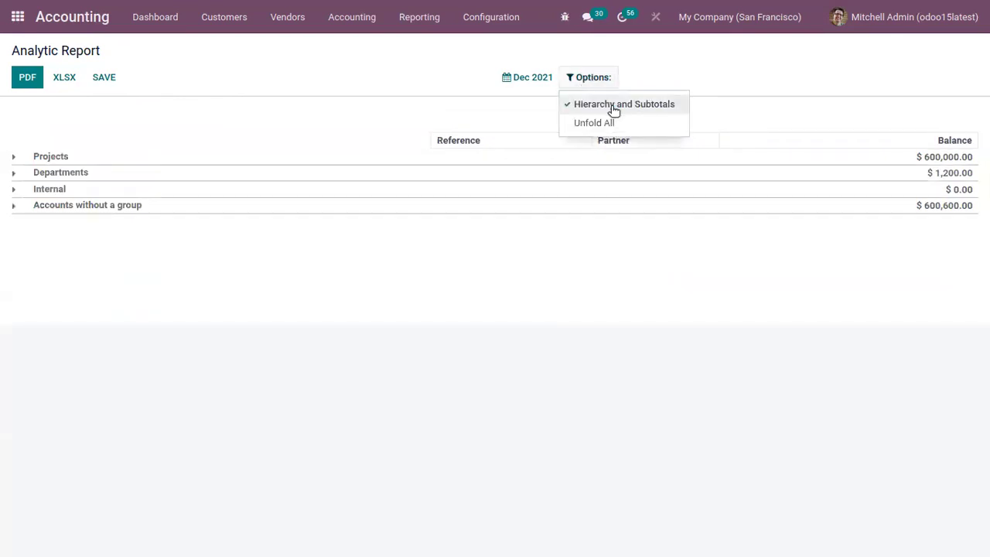
pyautogui.click(614, 105)
pyautogui.click(589, 81)
pyautogui.click(588, 91)
pyautogui.click(580, 121)
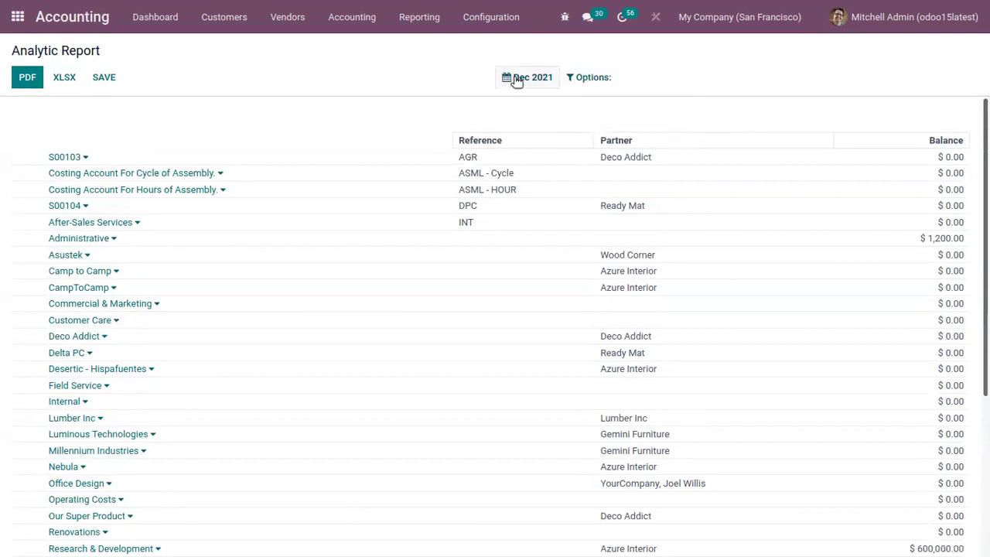
# View the report's balances for the last month and for the last financial year.
pyautogui.click(517, 81)
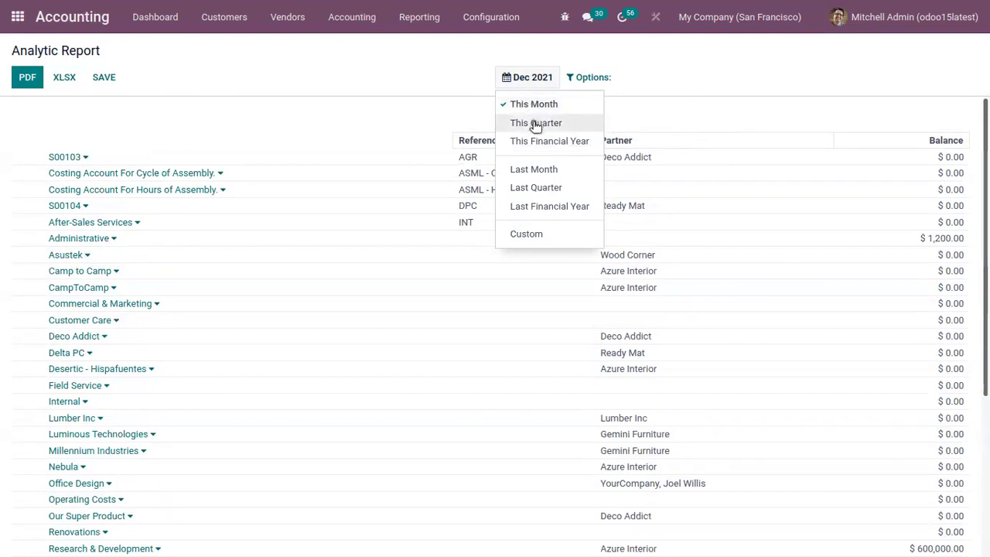
pyautogui.click(539, 170)
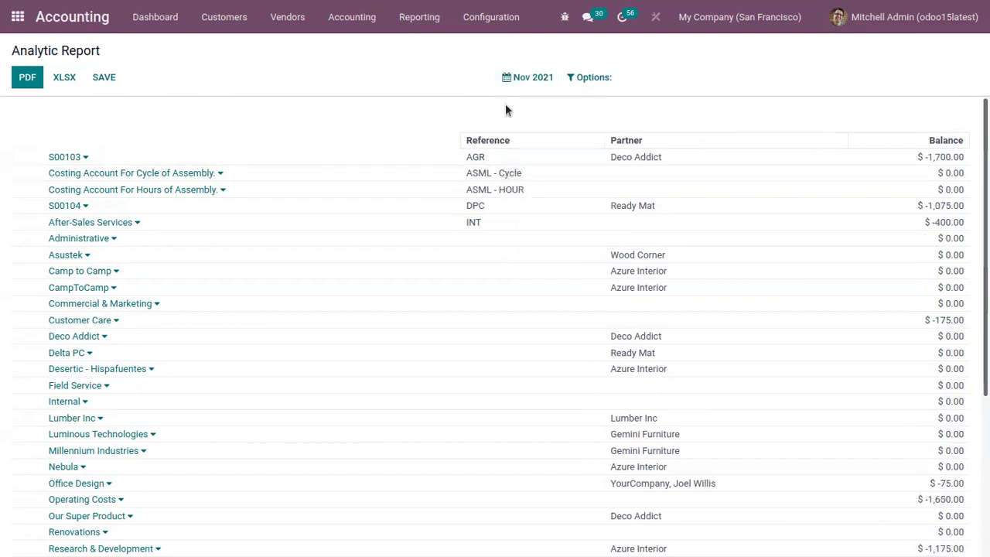
pyautogui.click(525, 77)
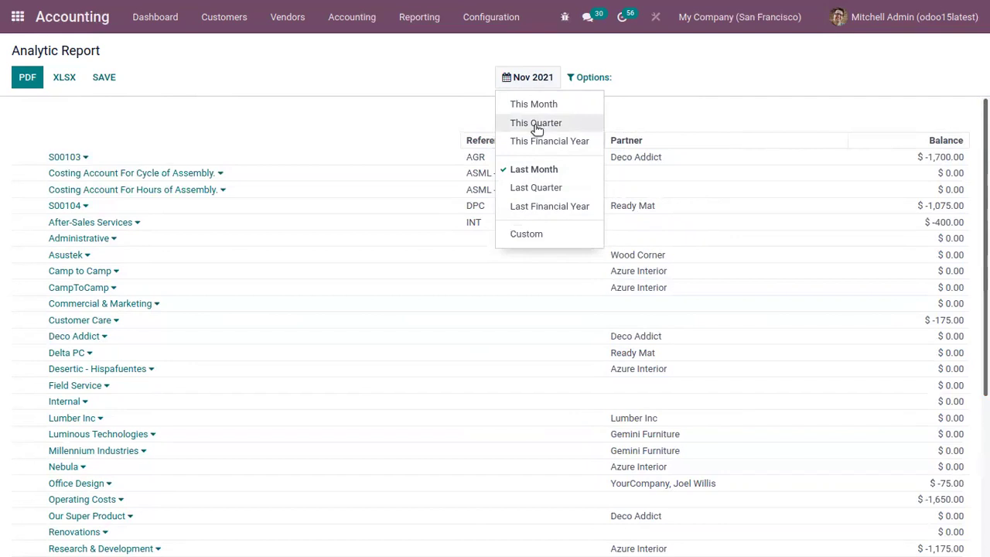
pyautogui.click(555, 206)
# Apply a custom date range to the report, from 01/01/2021 to January 31, 2021.
pyautogui.click(516, 78)
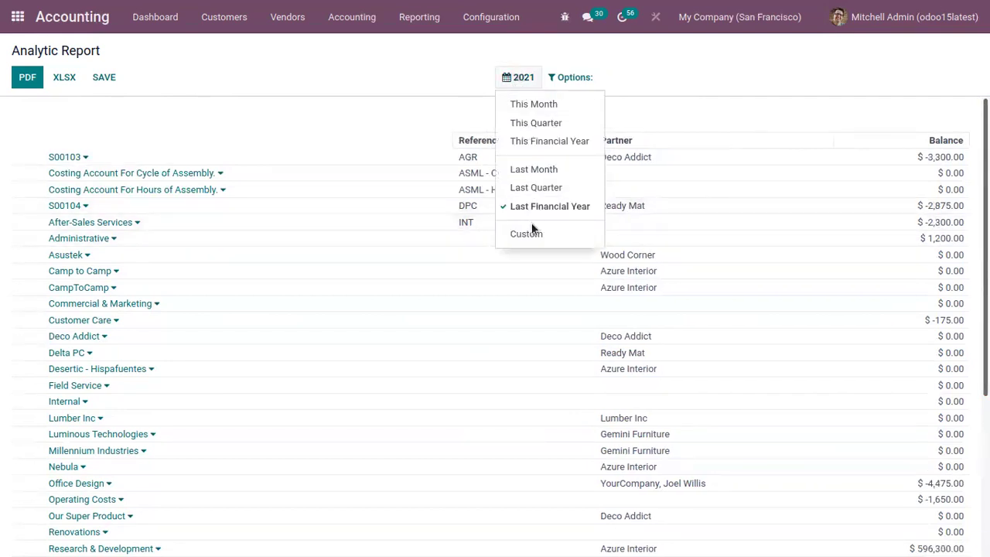
pyautogui.click(530, 234)
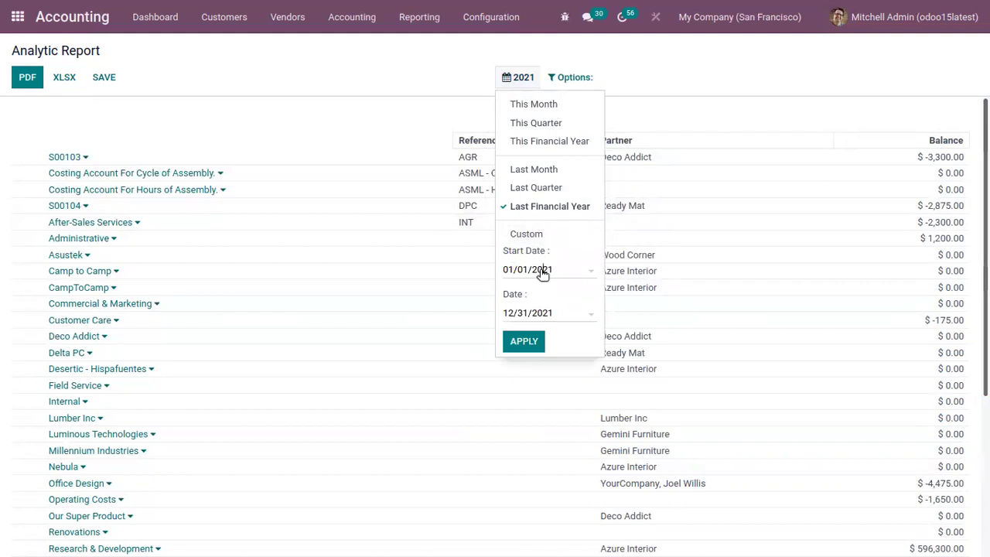
pyautogui.click(541, 269)
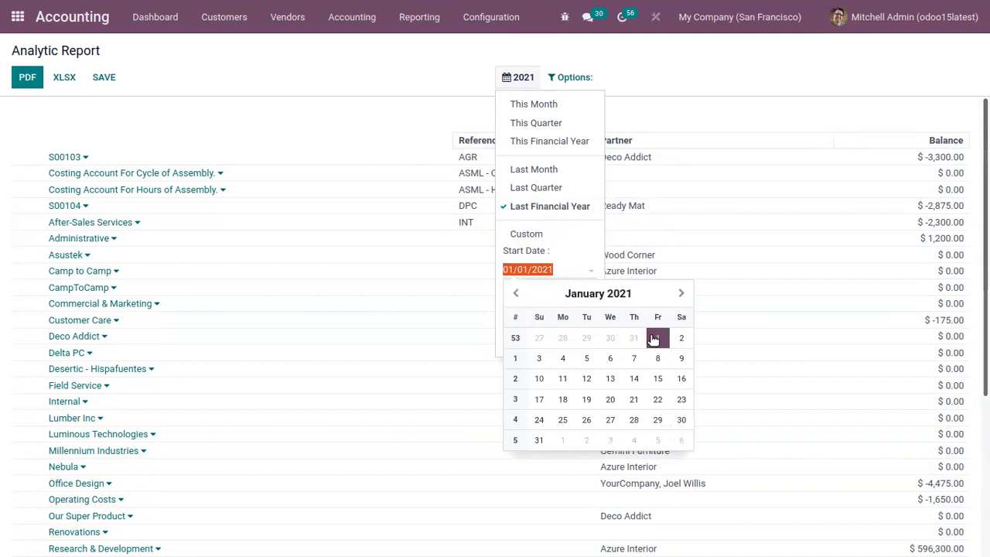
pyautogui.click(557, 236)
pyautogui.click(558, 240)
pyautogui.click(549, 313)
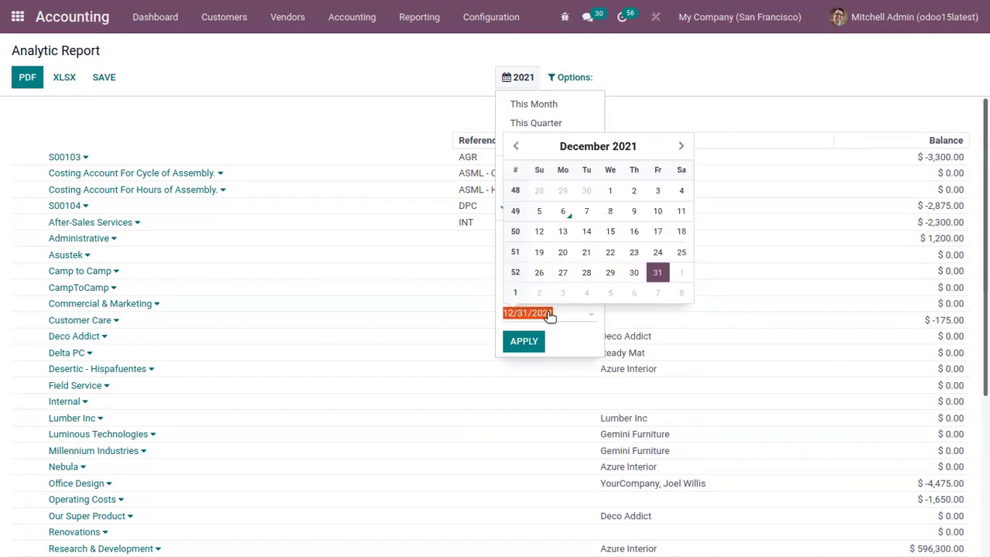
pyautogui.click(516, 146)
pyautogui.click(516, 146)
pyautogui.click(515, 146)
pyautogui.click(515, 146)
pyautogui.click(516, 146)
pyautogui.click(516, 146)
pyautogui.click(516, 146)
pyautogui.click(515, 147)
pyautogui.click(515, 147)
pyautogui.click(516, 147)
pyautogui.click(516, 146)
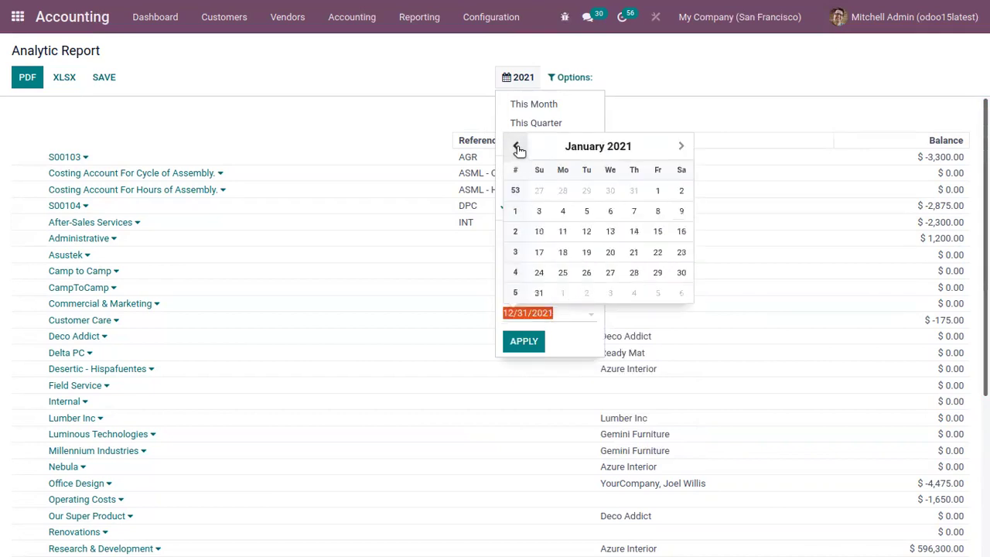
pyautogui.click(539, 293)
pyautogui.click(523, 341)
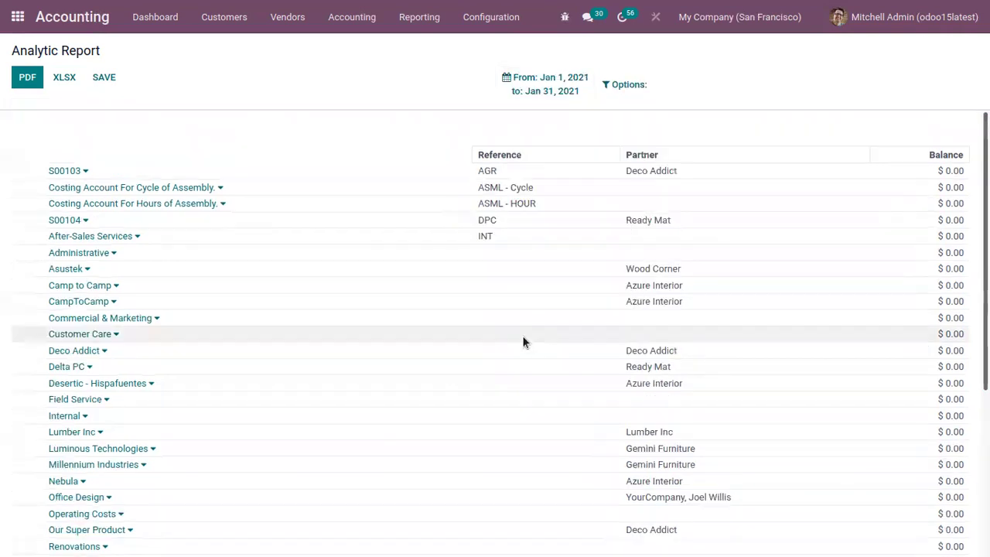
# Look over the January balances and set the report's period back to this month.
pyautogui.scroll(-3, 250, 159)
pyautogui.scroll(3, 541, 232)
pyautogui.click(569, 91)
pyautogui.click(534, 117)
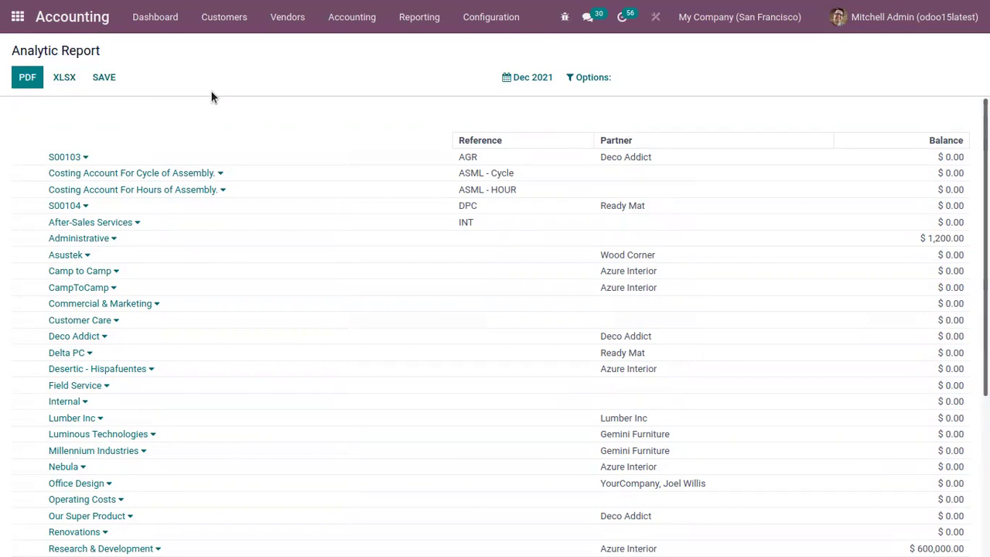
# Start saving the report to Documents, check the available export formats and choose Finance as the folder.
pyautogui.click(109, 78)
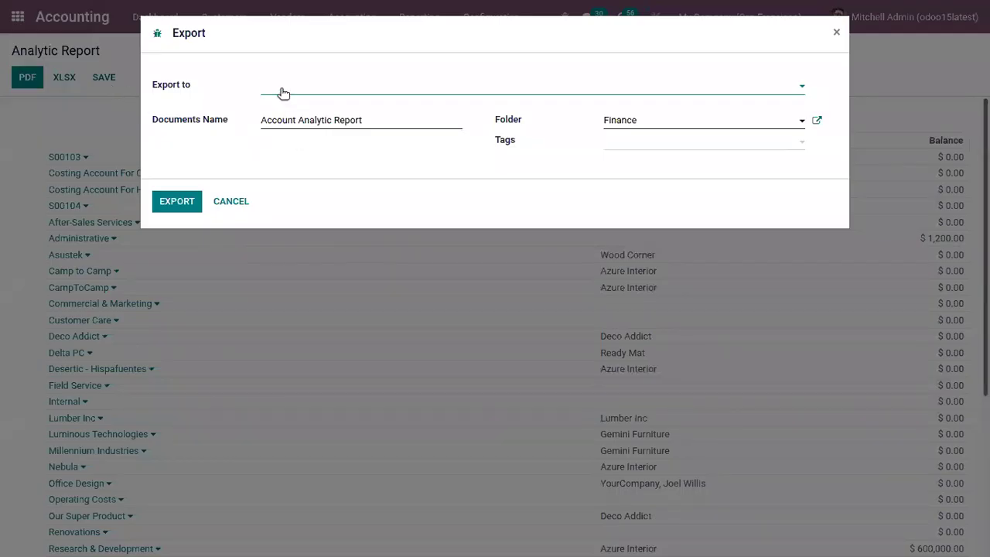
pyautogui.click(282, 91)
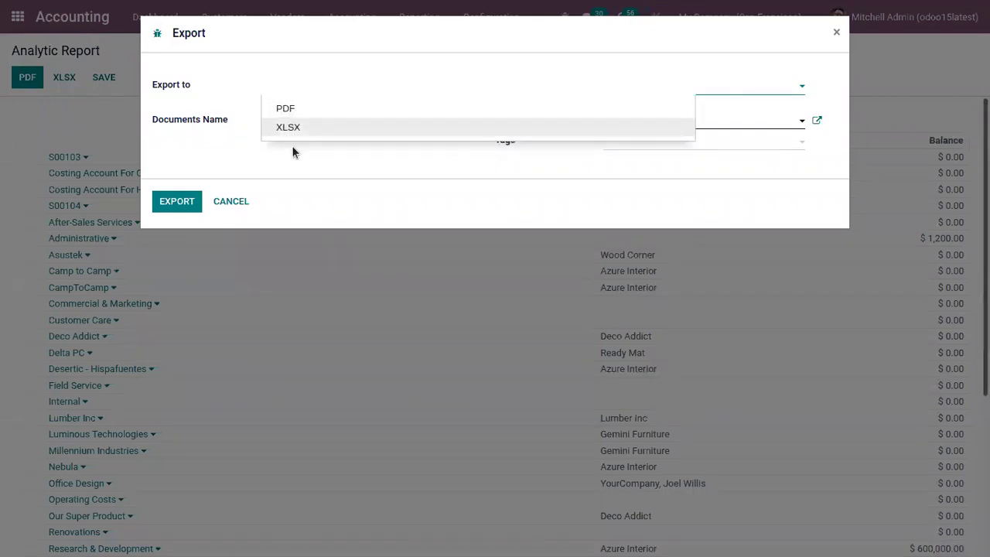
pyautogui.click(250, 103)
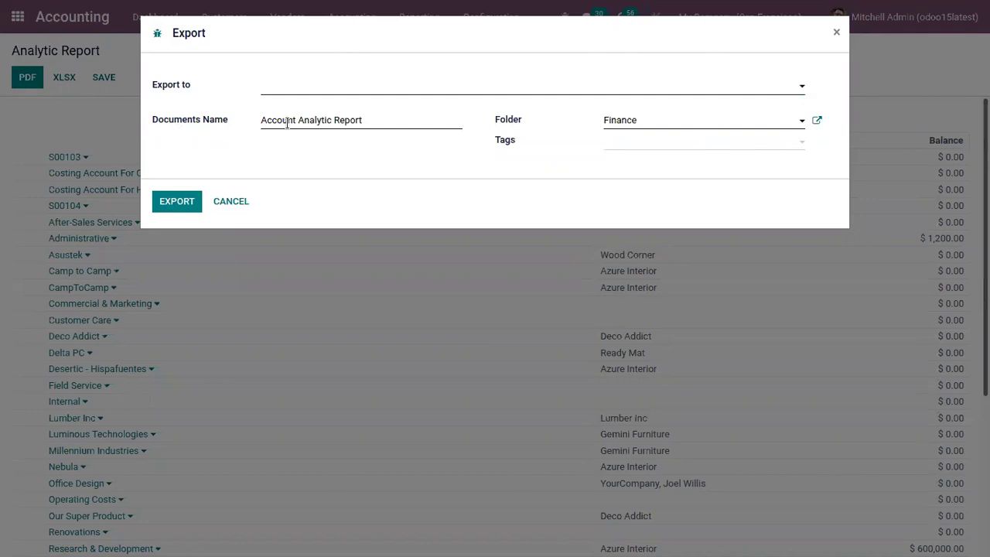
pyautogui.click(622, 122)
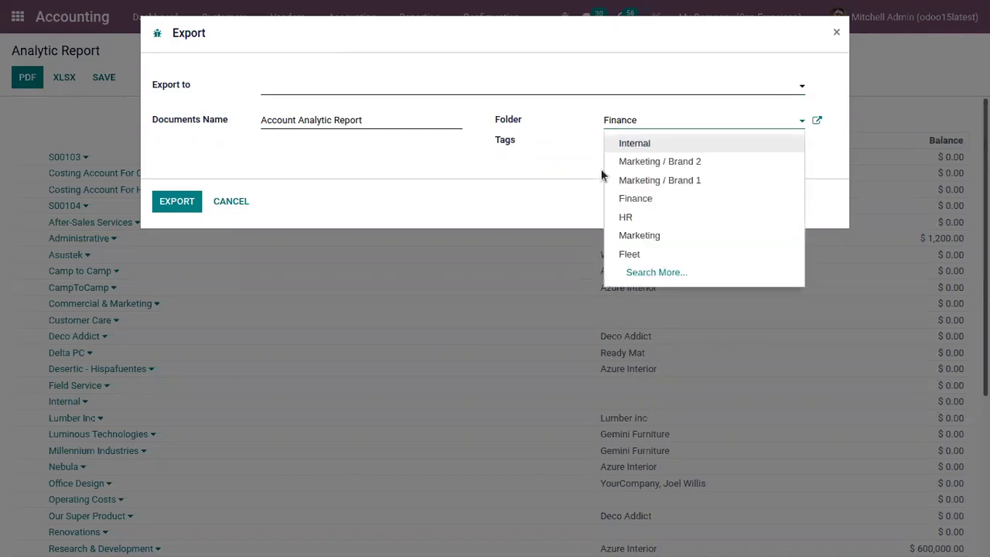
pyautogui.click(622, 198)
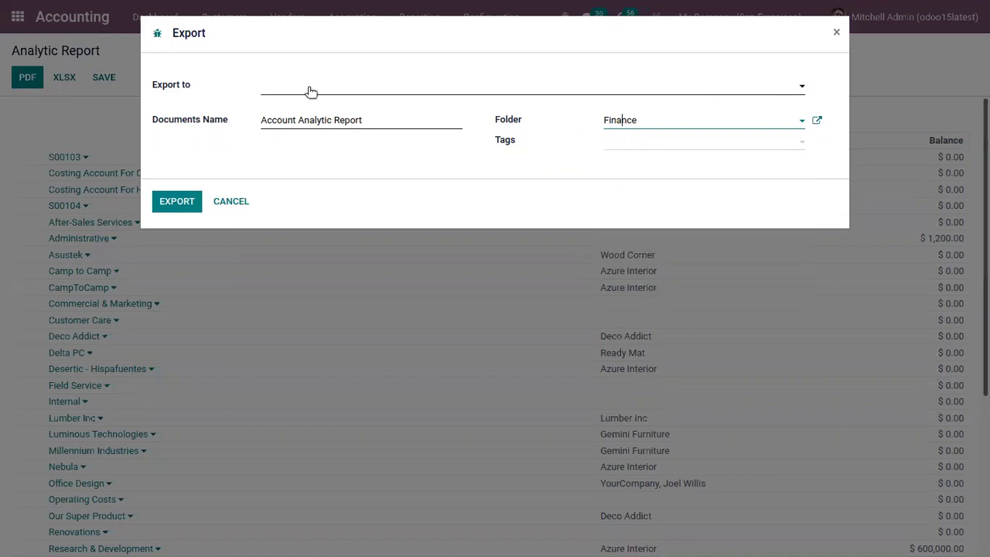
# Set the export format to XLSX only.
pyautogui.click(380, 92)
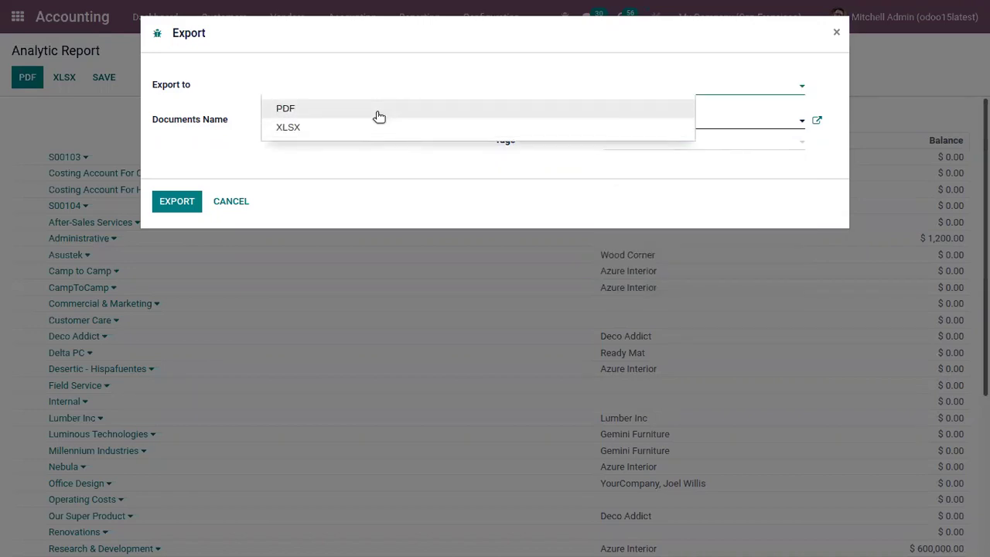
pyautogui.click(379, 116)
pyautogui.click(351, 93)
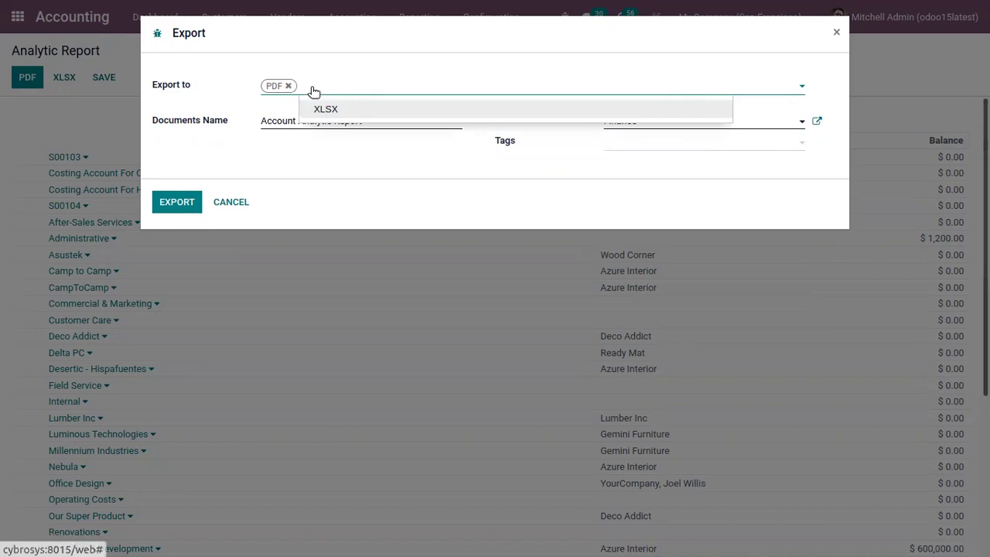
pyautogui.click(325, 109)
pyautogui.click(287, 85)
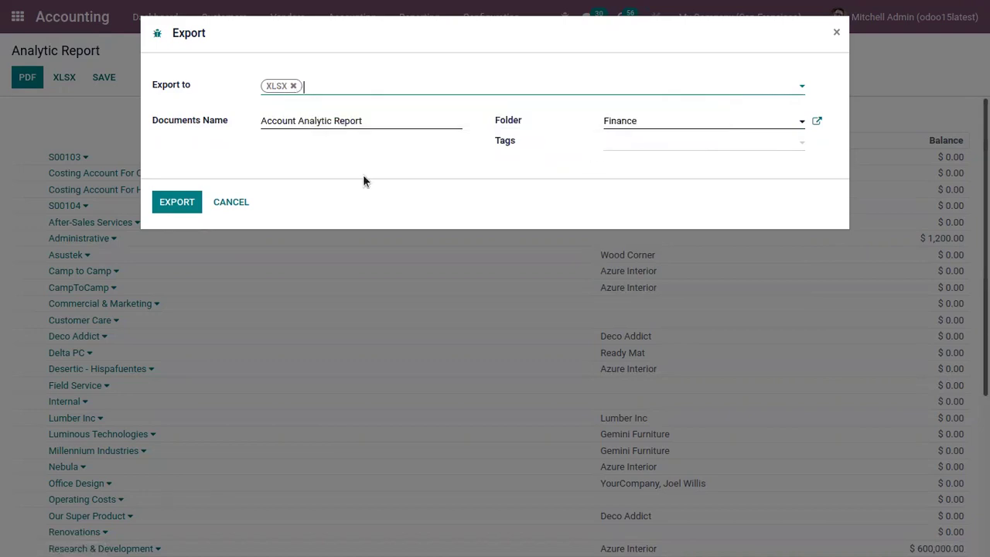
# Tag the exported document with Fiscal years > 2021 and export it.
pyautogui.click(636, 142)
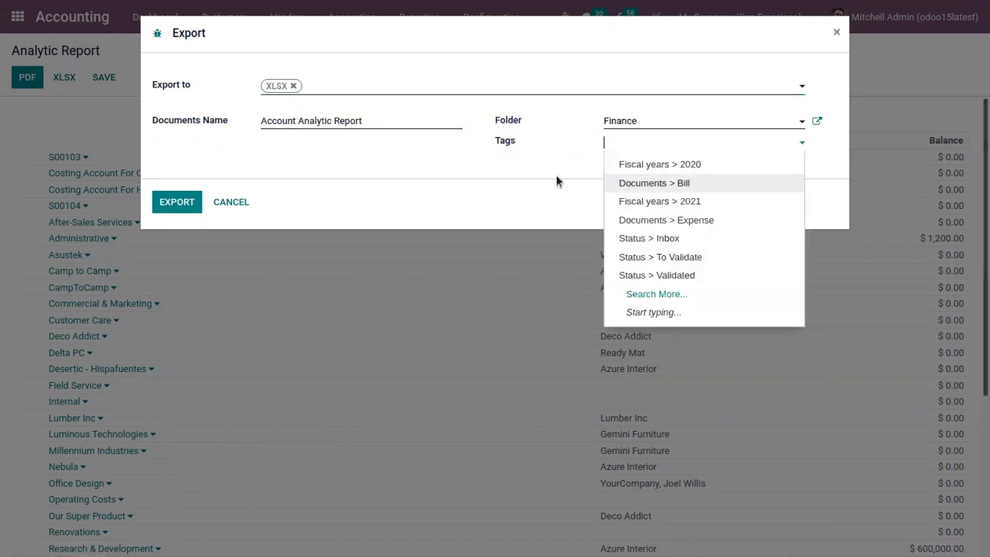
pyautogui.click(657, 201)
pyautogui.click(177, 201)
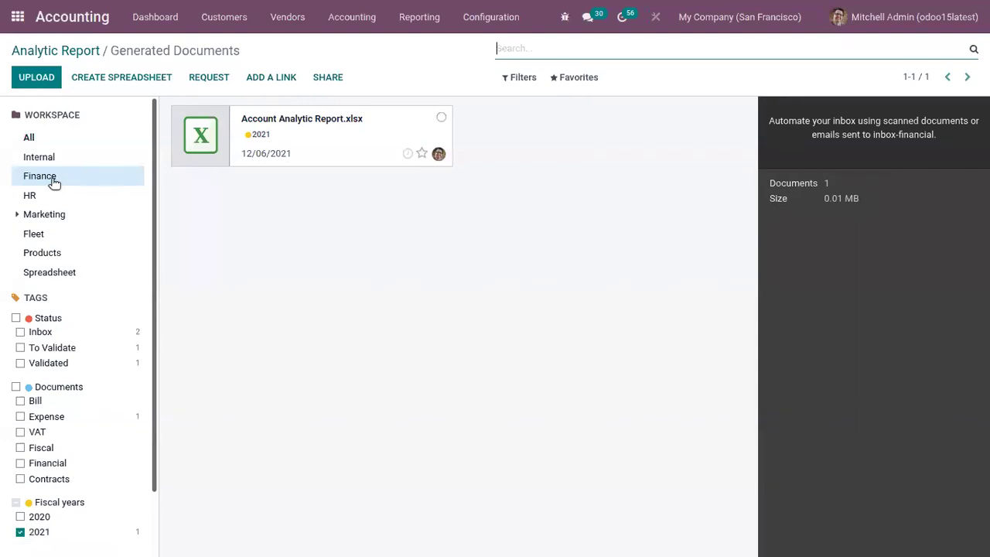
# Check the details of the generated Account Analytic Report.xlsx document and return to the Analytic Report.
pyautogui.click(350, 143)
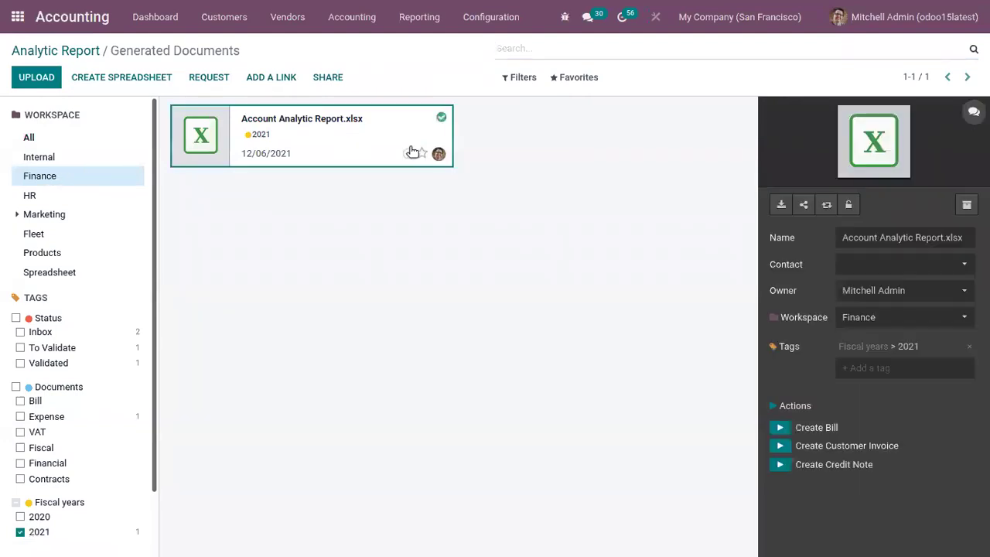
pyautogui.click(66, 48)
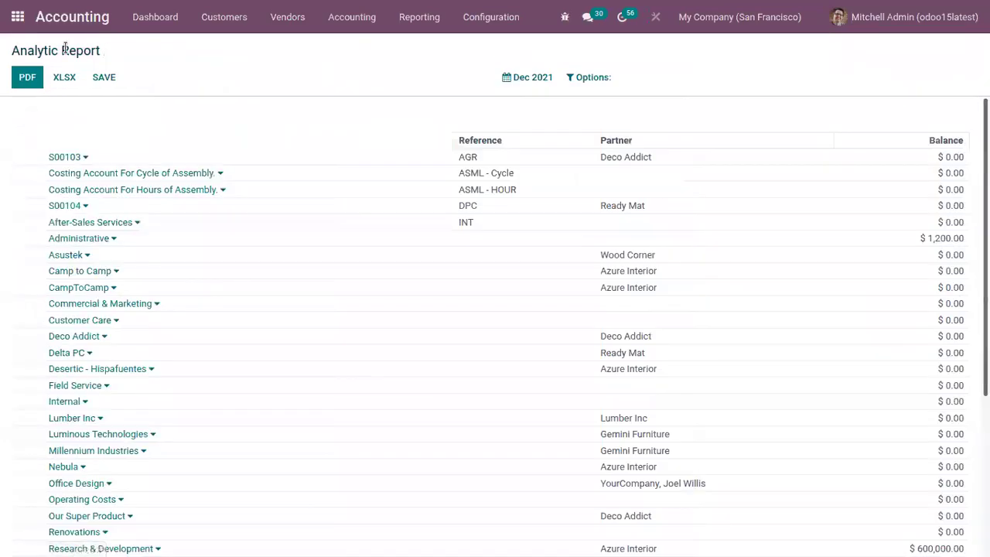